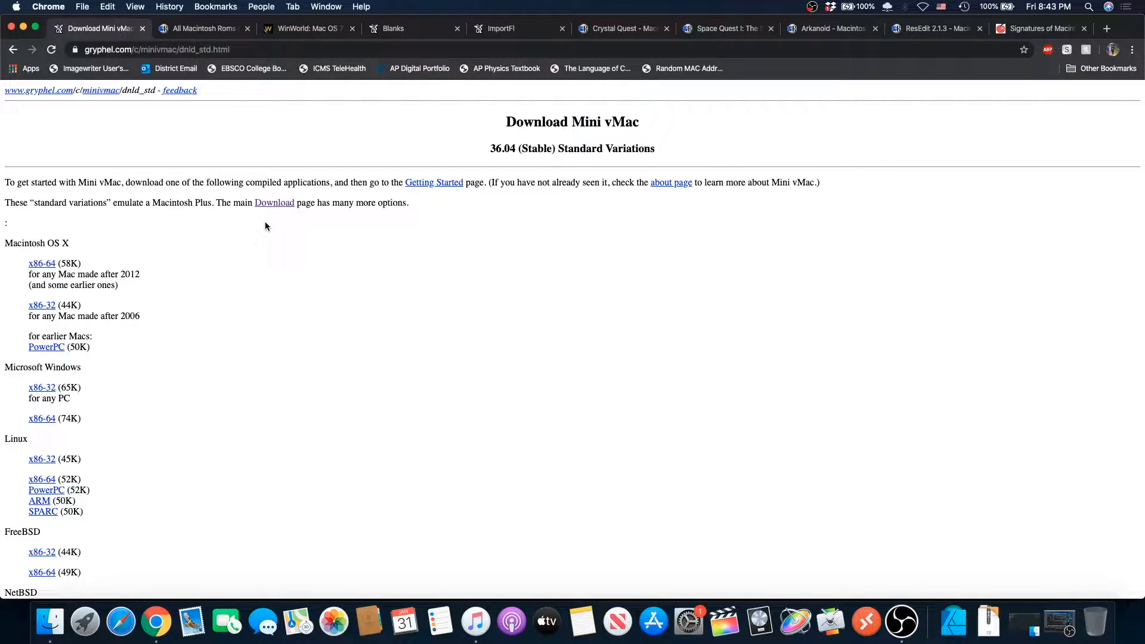
Switch to Finder and extract minivmac-36.04-mc64.bin.tgz in the Downloads folder
{"action": "scroll", "coordinate": [260, 250], "scroll_direction": "down", "scroll_amount": 1}
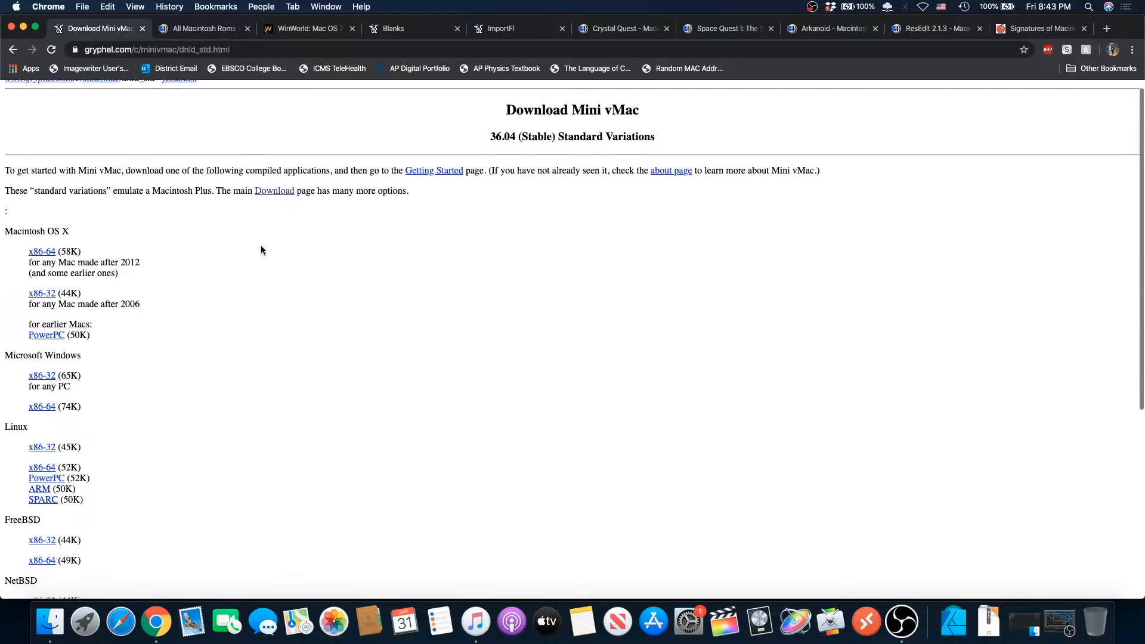
{"action": "scroll", "coordinate": [260, 249], "scroll_direction": "down", "scroll_amount": 1}
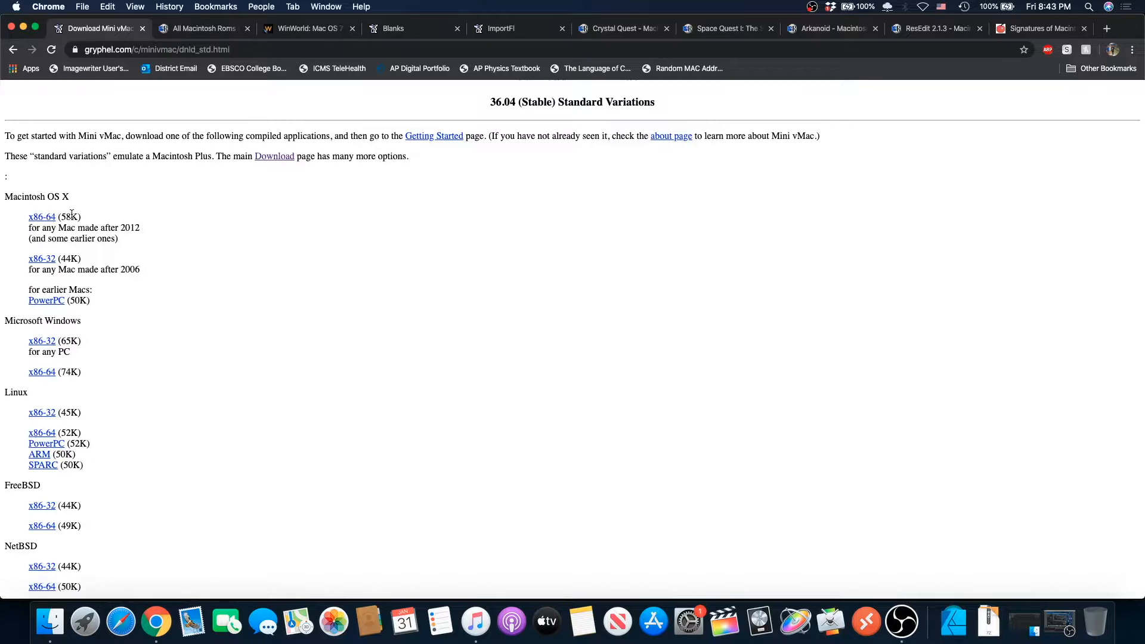
{"action": "scroll", "coordinate": [141, 266], "scroll_direction": "down", "scroll_amount": 1}
{"action": "scroll", "coordinate": [141, 266], "scroll_direction": "down", "scroll_amount": 2}
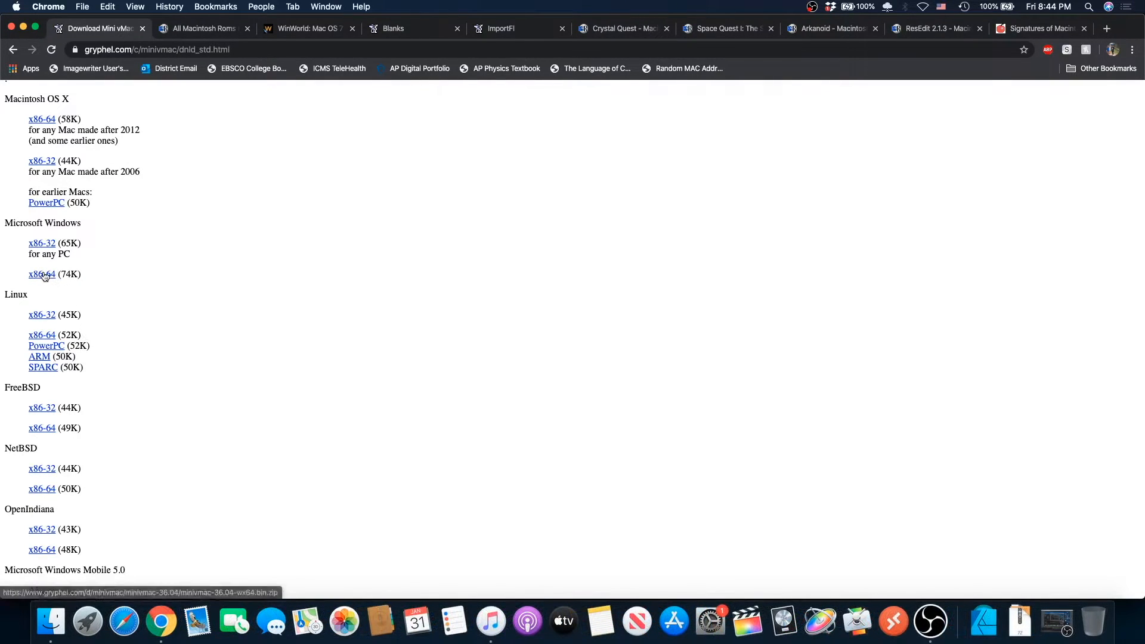
{"action": "key", "text": "super+Tab"}
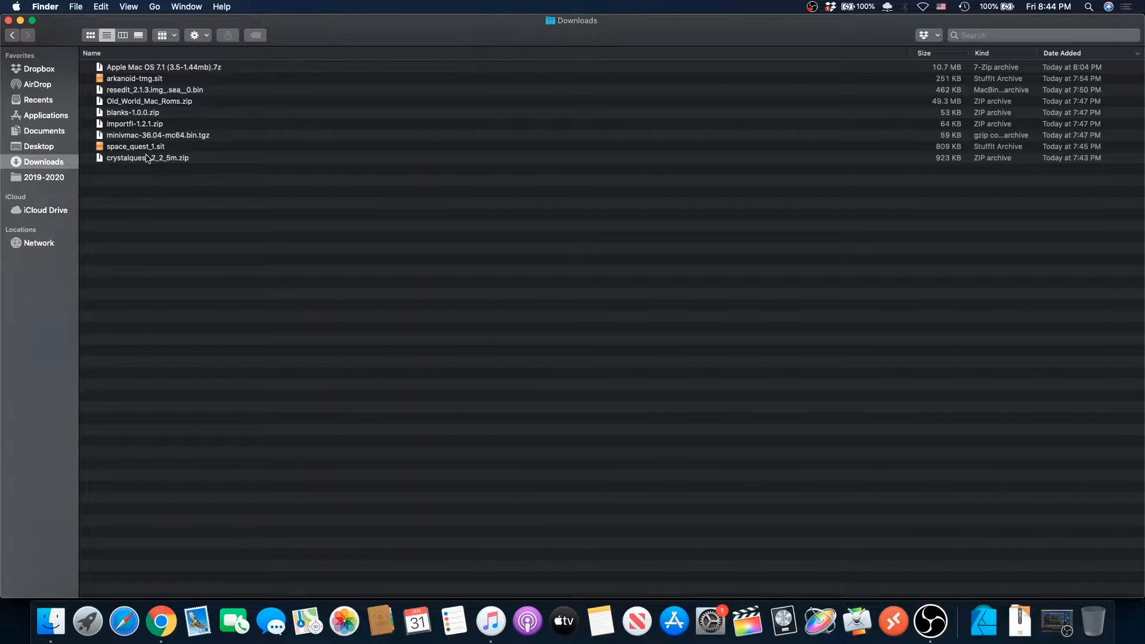
{"action": "left_click", "coordinate": [131, 136]}
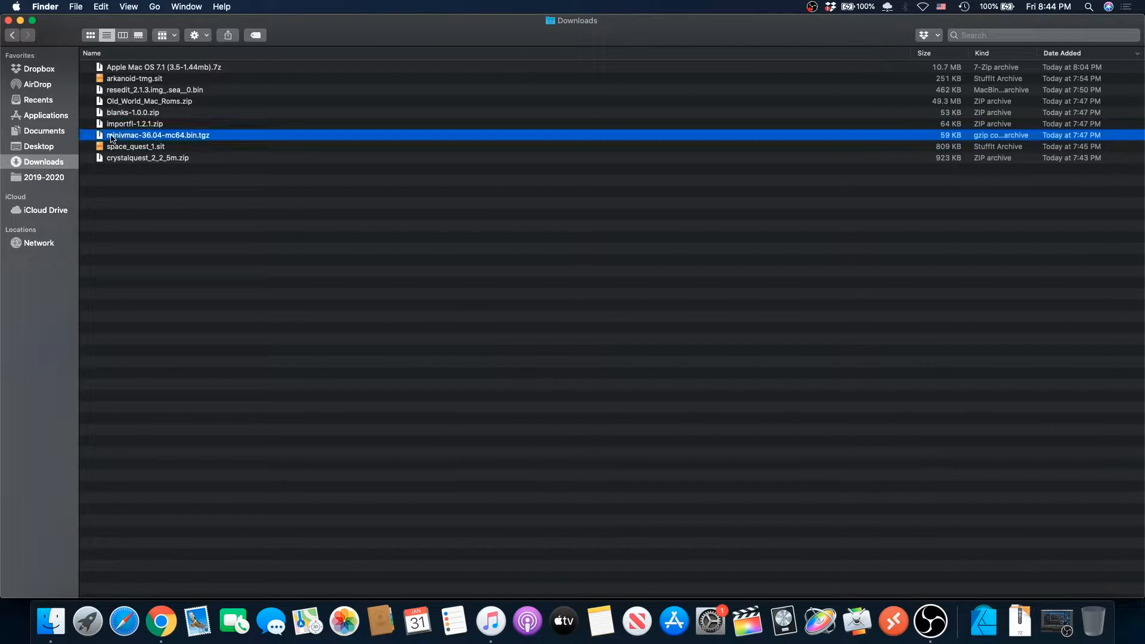
{"action": "double_click", "coordinate": [183, 139]}
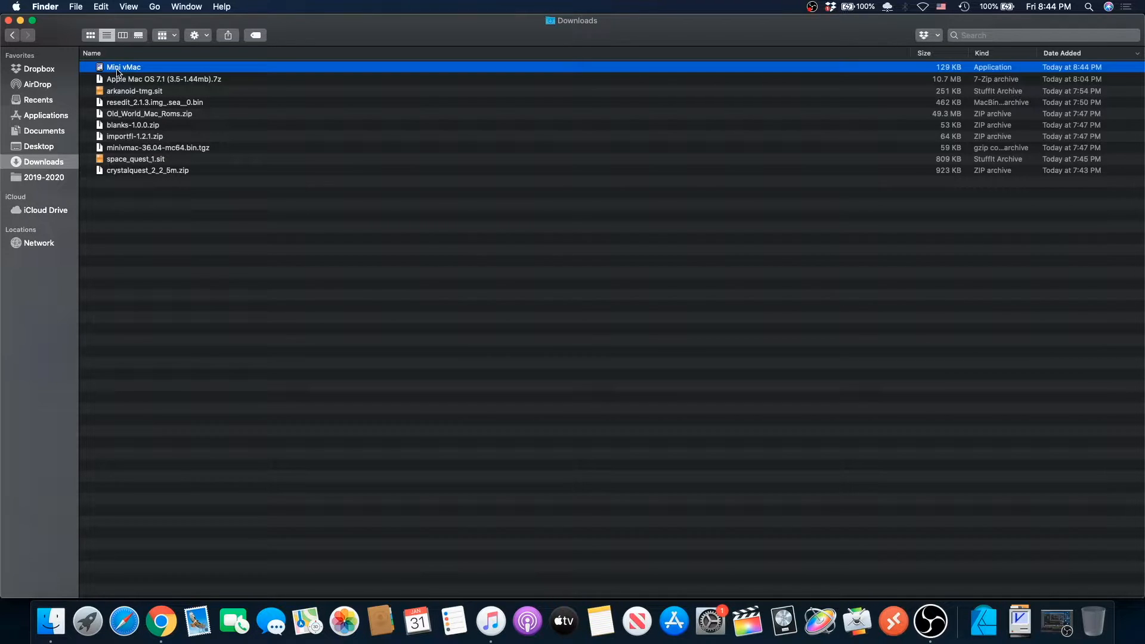
Create a folder named Mini vMac in Downloads and move the extracted Mini vMac application into it
{"action": "left_click", "coordinate": [157, 213]}
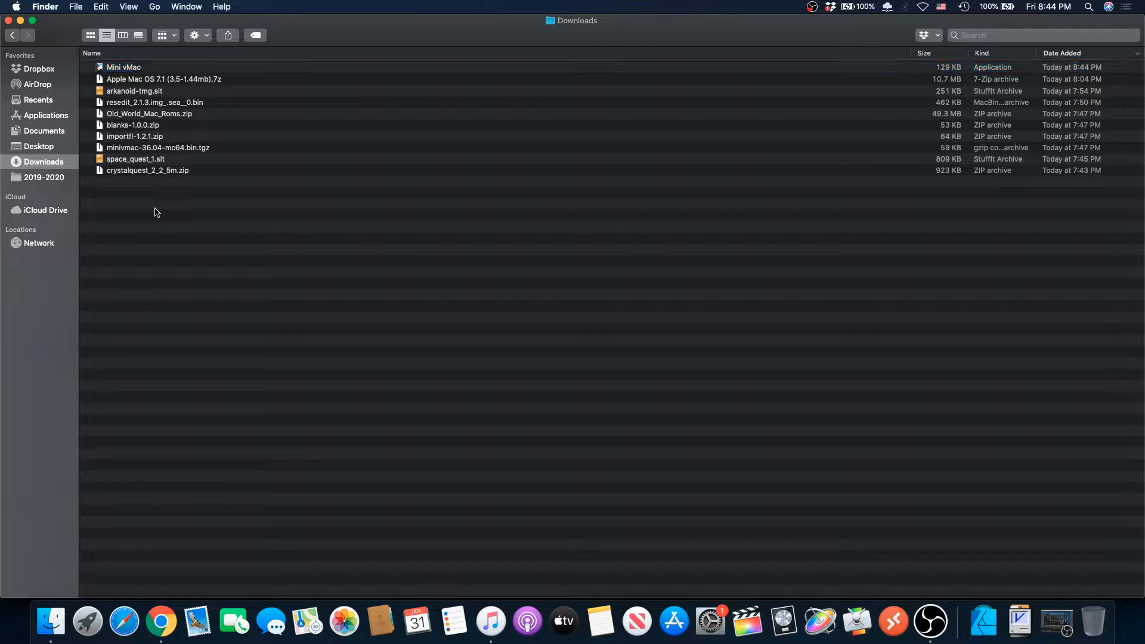
{"action": "right_click", "coordinate": [157, 213]}
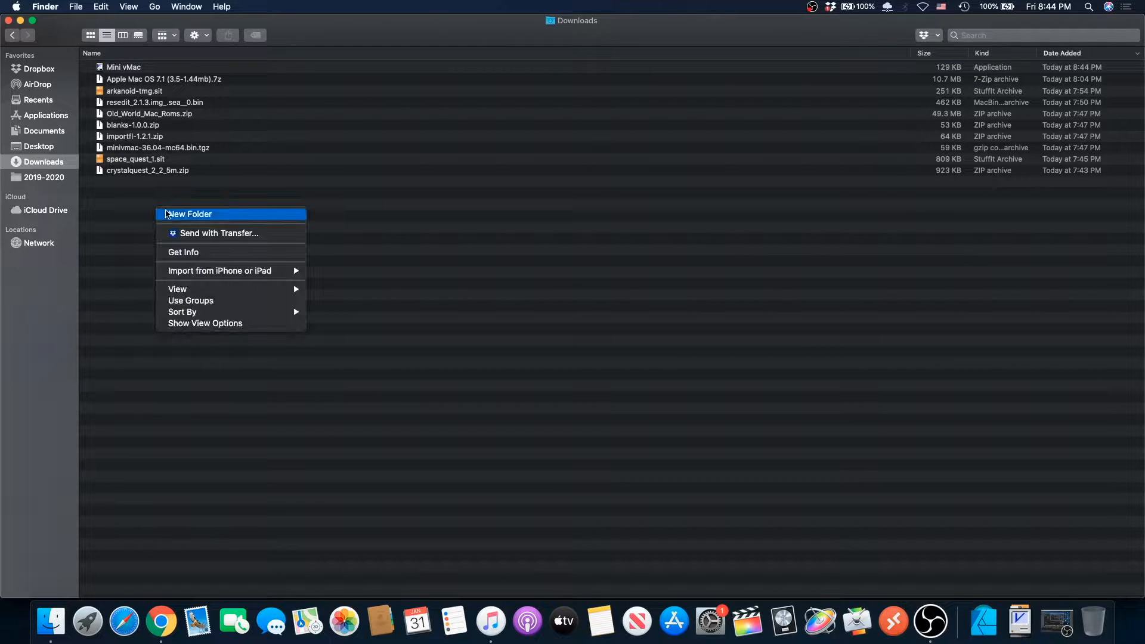
{"action": "left_click", "coordinate": [174, 215]}
{"action": "type", "text": "Mini vMac"}
{"action": "key", "text": "Return"}
{"action": "left_click_drag", "start_coordinate": [123, 80], "coordinate": [141, 69]}
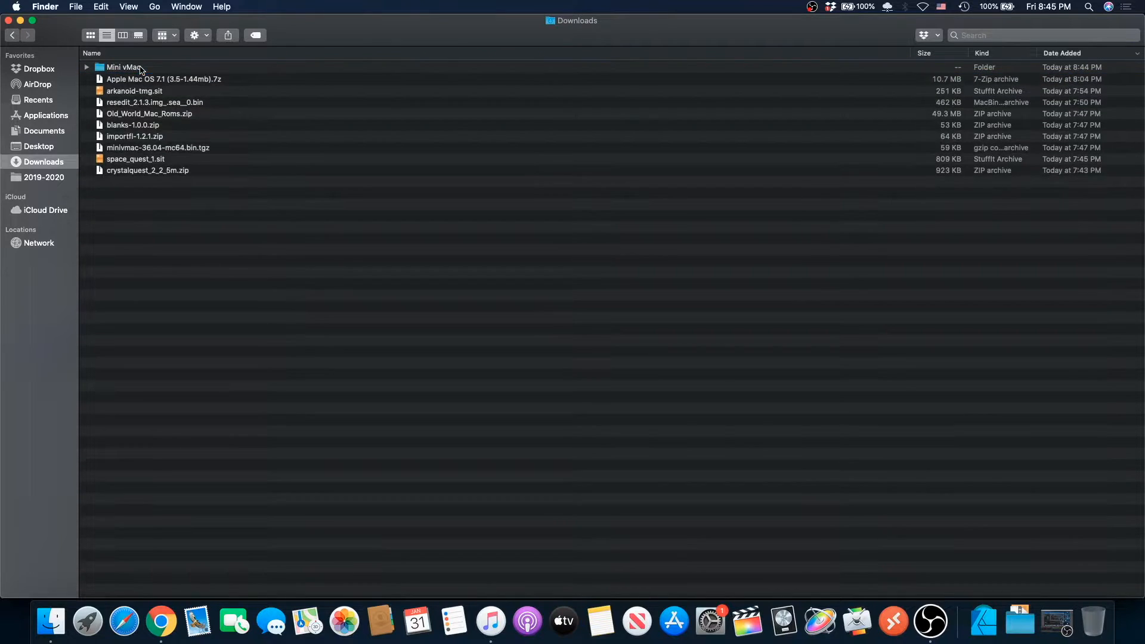
Test-launch the application from the Mini vMac folder, quit it and return to the Downloads folder
{"action": "double_click", "coordinate": [113, 70]}
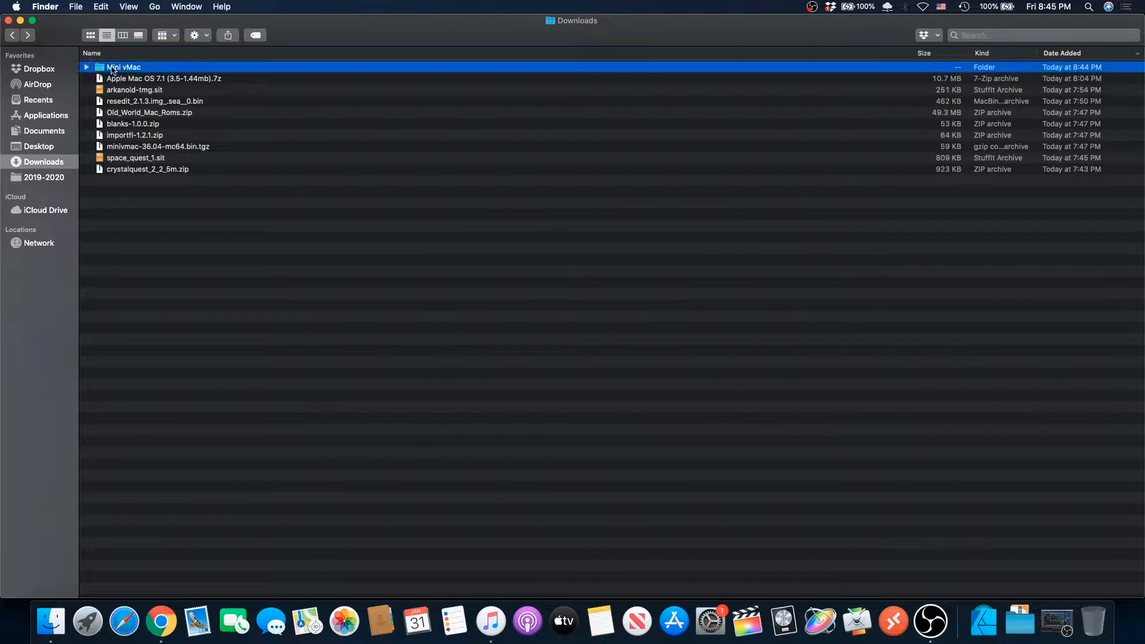
{"action": "left_click", "coordinate": [125, 70]}
{"action": "double_click", "coordinate": [126, 70]}
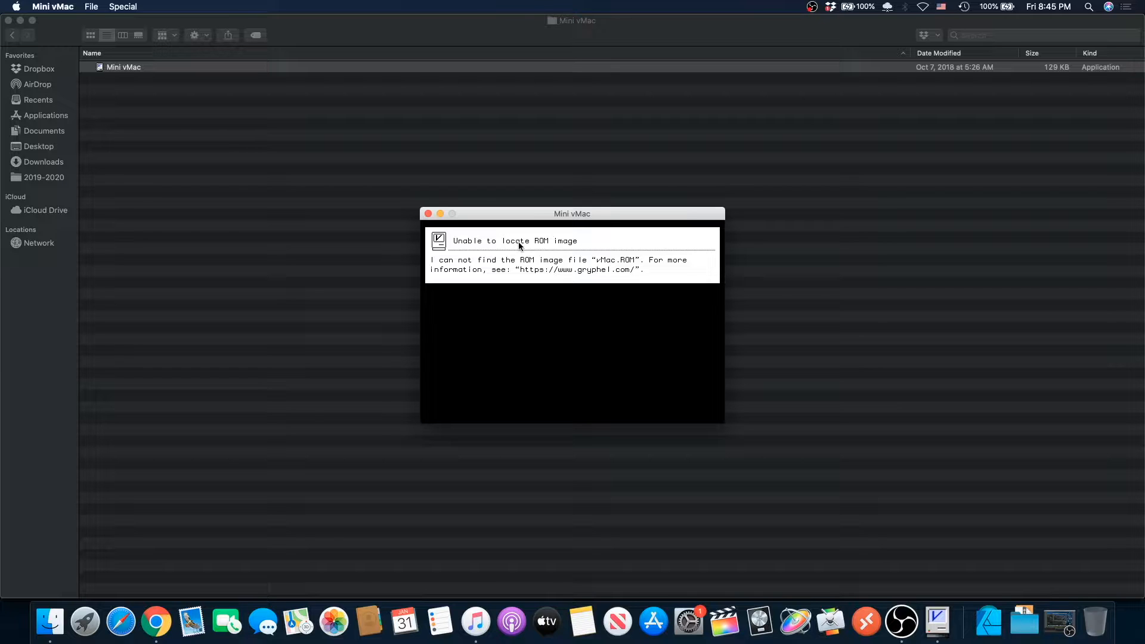
{"action": "left_click", "coordinate": [429, 214]}
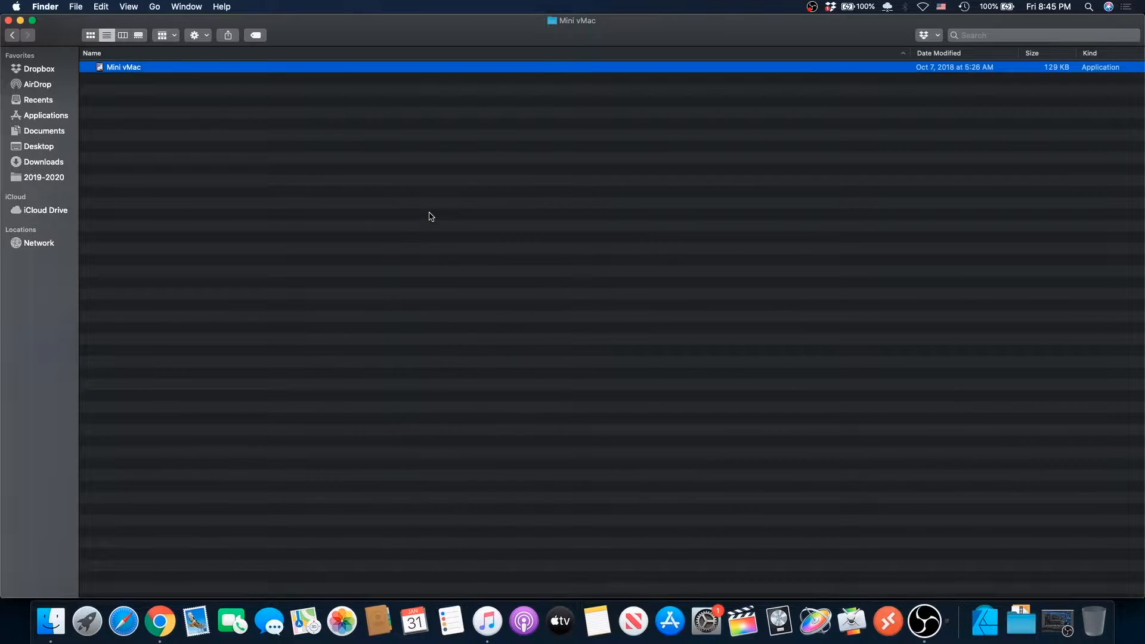
{"action": "left_click", "coordinate": [9, 36]}
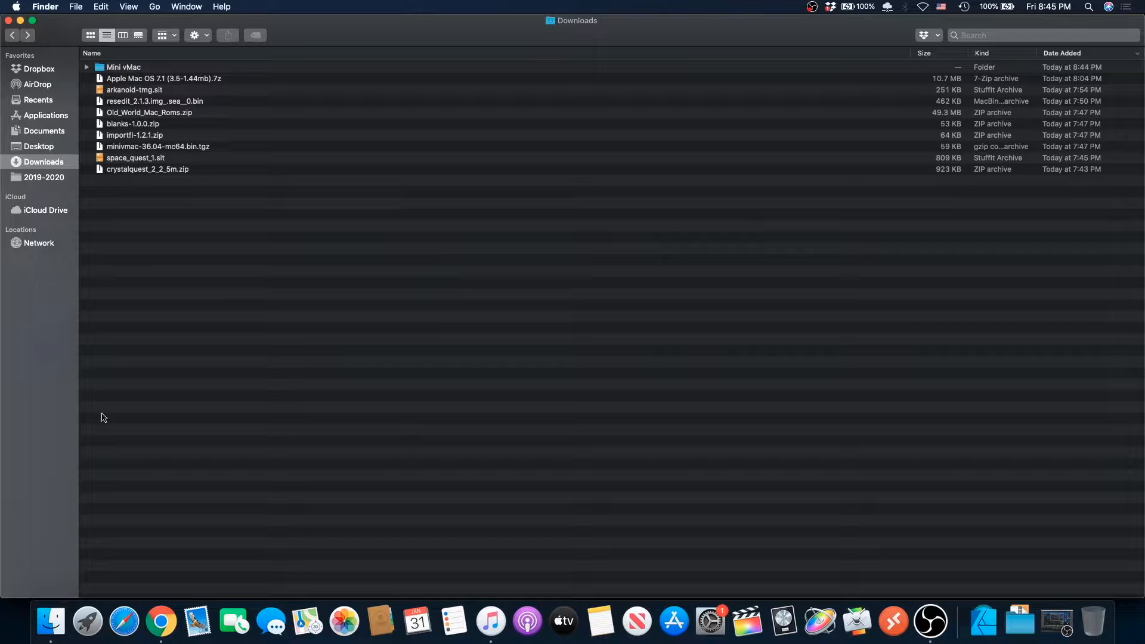
Switch to Chrome and examine the All Macintosh Roms page for its ROM lists and the Old World download
{"action": "key", "text": "super+Tab"}
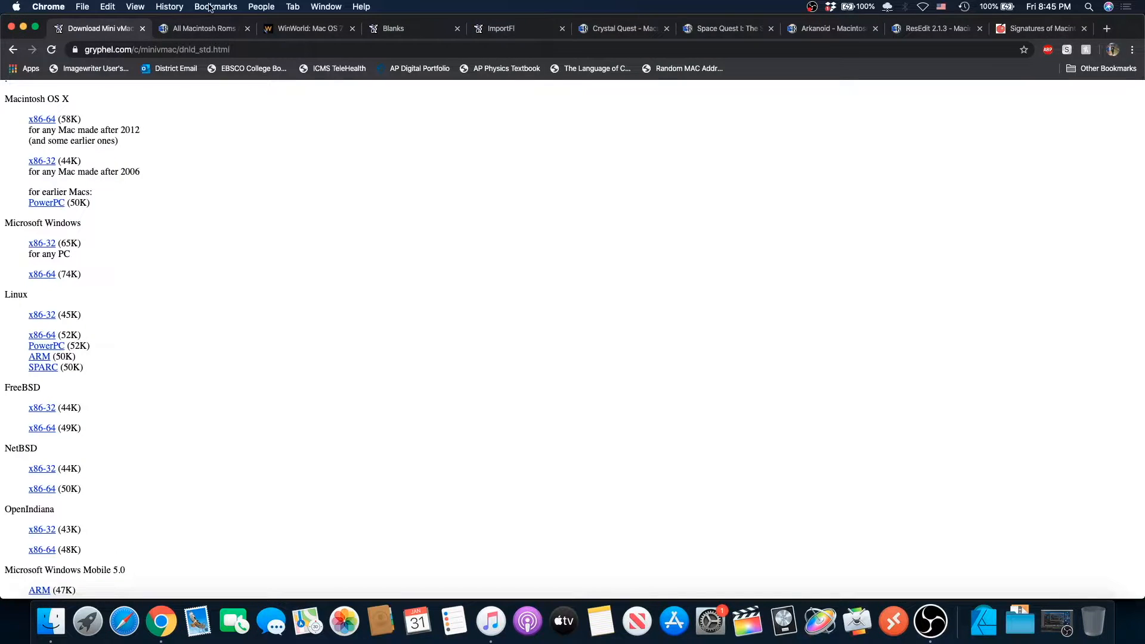
{"action": "left_click", "coordinate": [194, 29]}
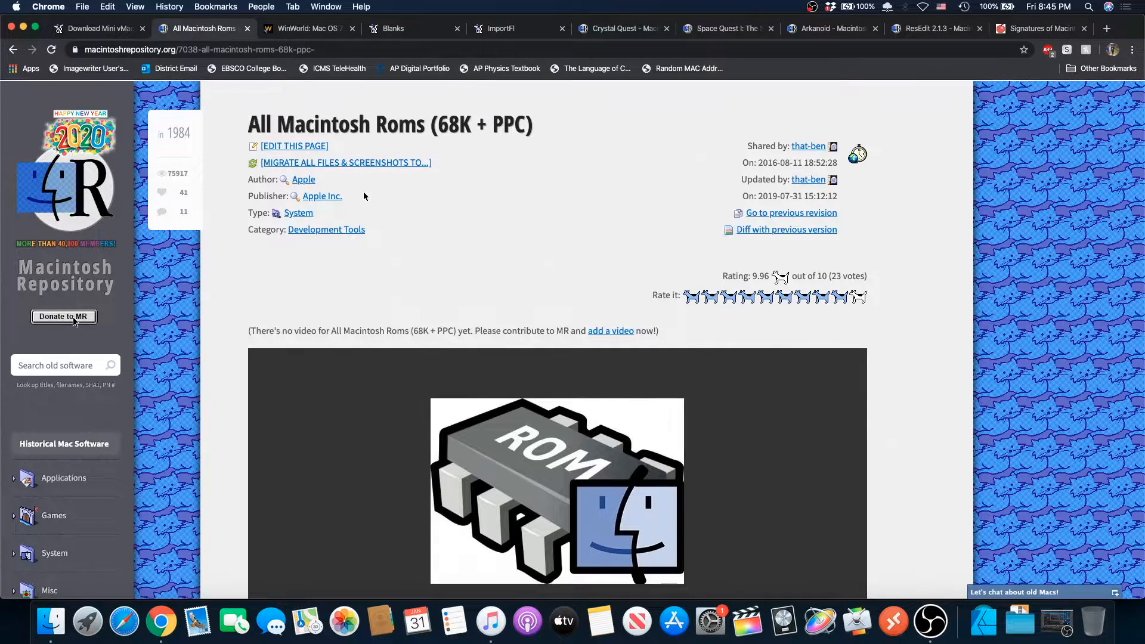
{"action": "scroll", "coordinate": [363, 195], "scroll_direction": "down", "scroll_amount": 7}
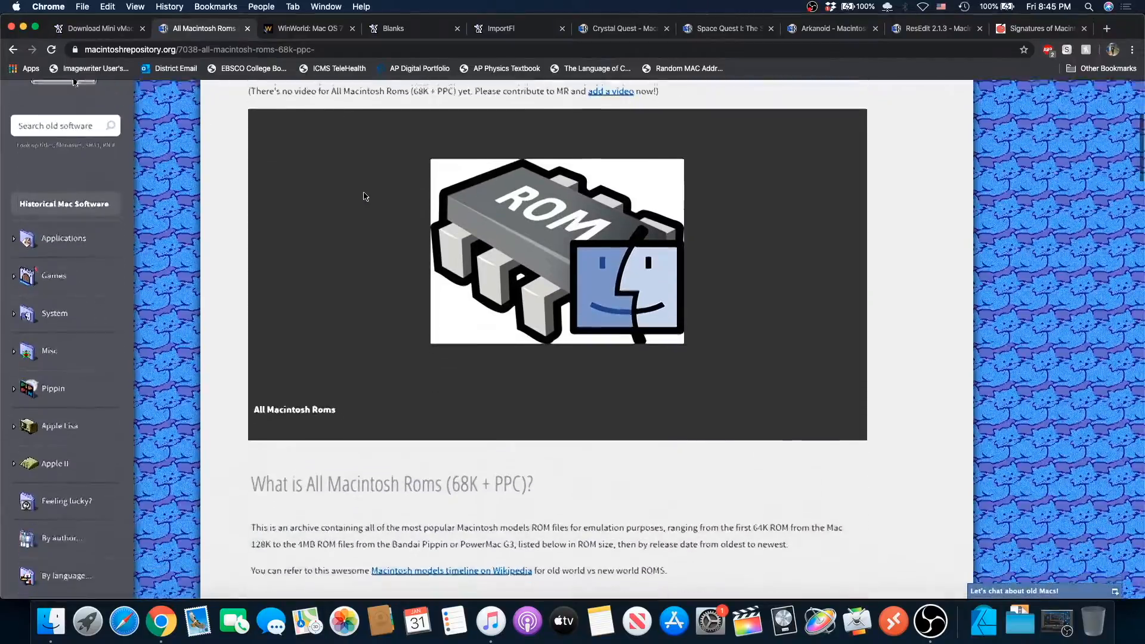
{"action": "scroll", "coordinate": [365, 196], "scroll_direction": "down", "scroll_amount": 6}
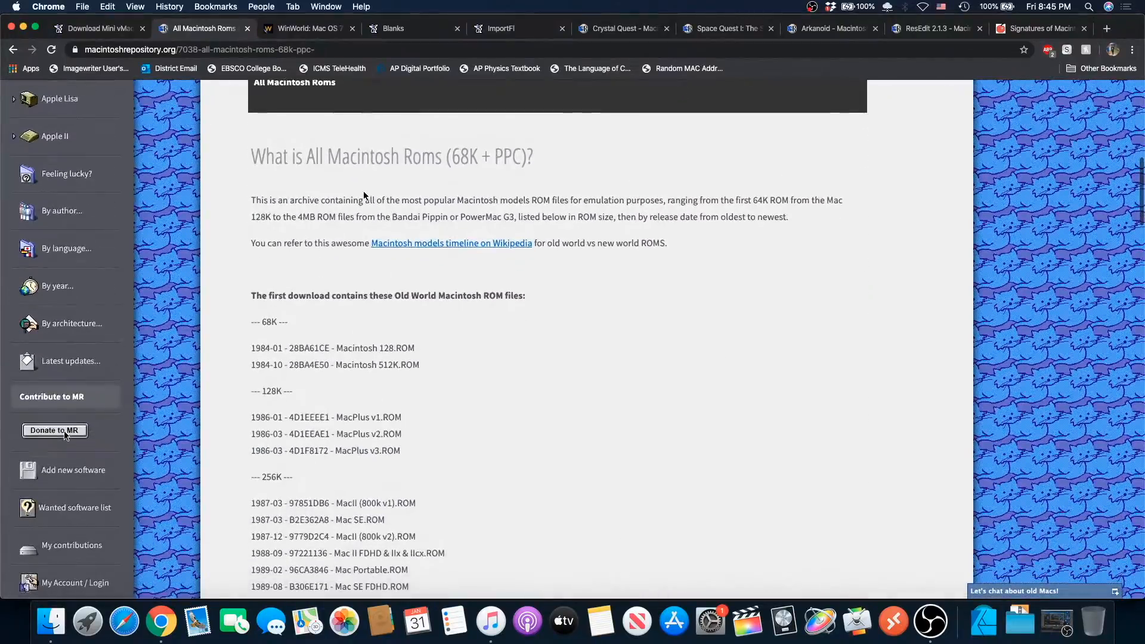
{"action": "scroll", "coordinate": [365, 196], "scroll_direction": "down", "scroll_amount": 2}
{"action": "scroll", "coordinate": [364, 191], "scroll_direction": "up", "scroll_amount": 2}
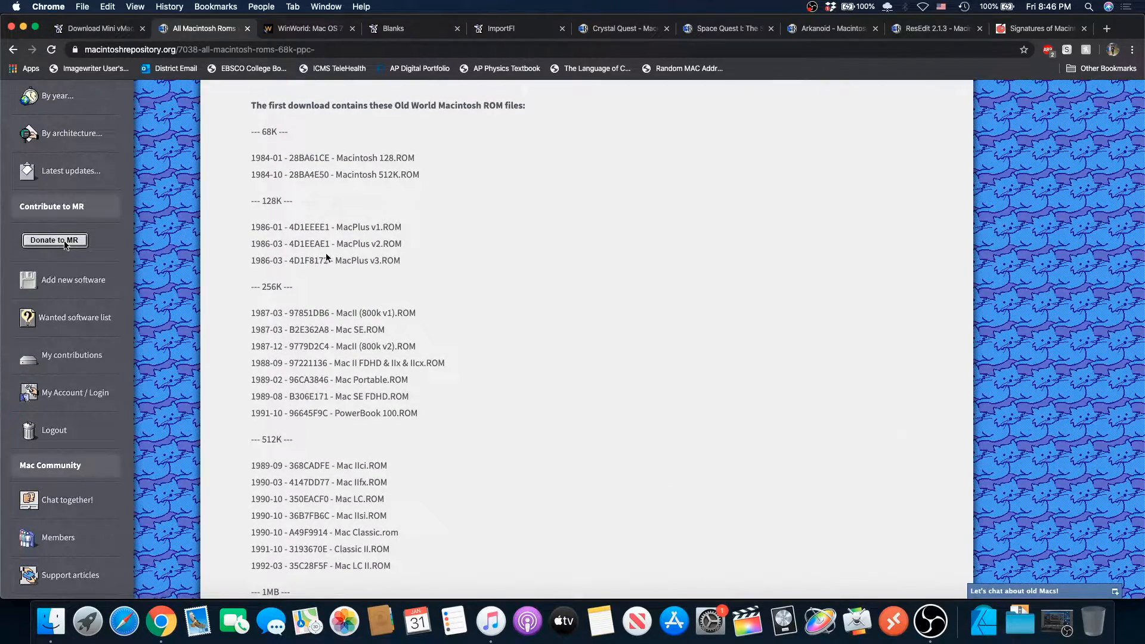
{"action": "scroll", "coordinate": [389, 267], "scroll_direction": "down", "scroll_amount": 14}
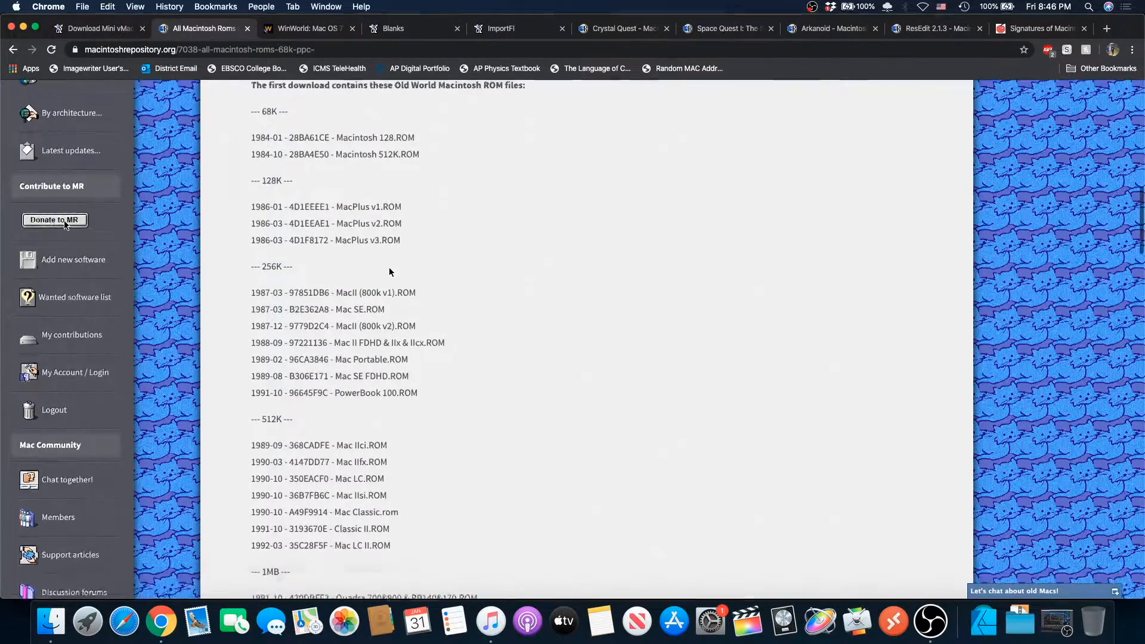
{"action": "scroll", "coordinate": [389, 267], "scroll_direction": "down", "scroll_amount": 13}
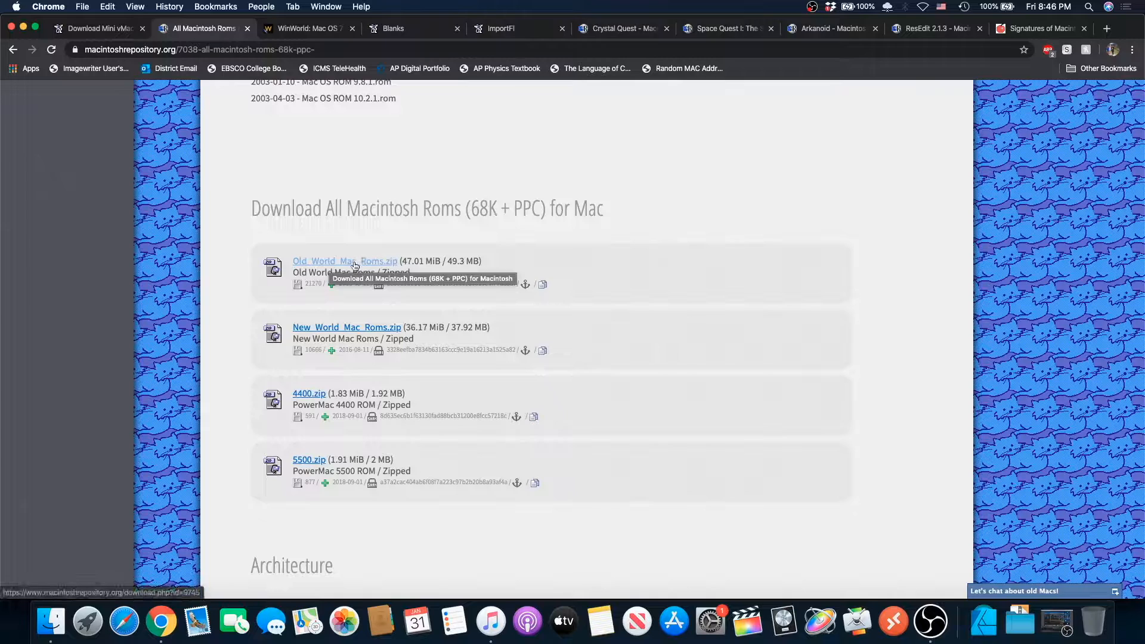
Switch to Finder, extract Old_World_Mac_Roms.zip in Downloads and open the extracted folder
{"action": "key", "text": "super+Tab"}
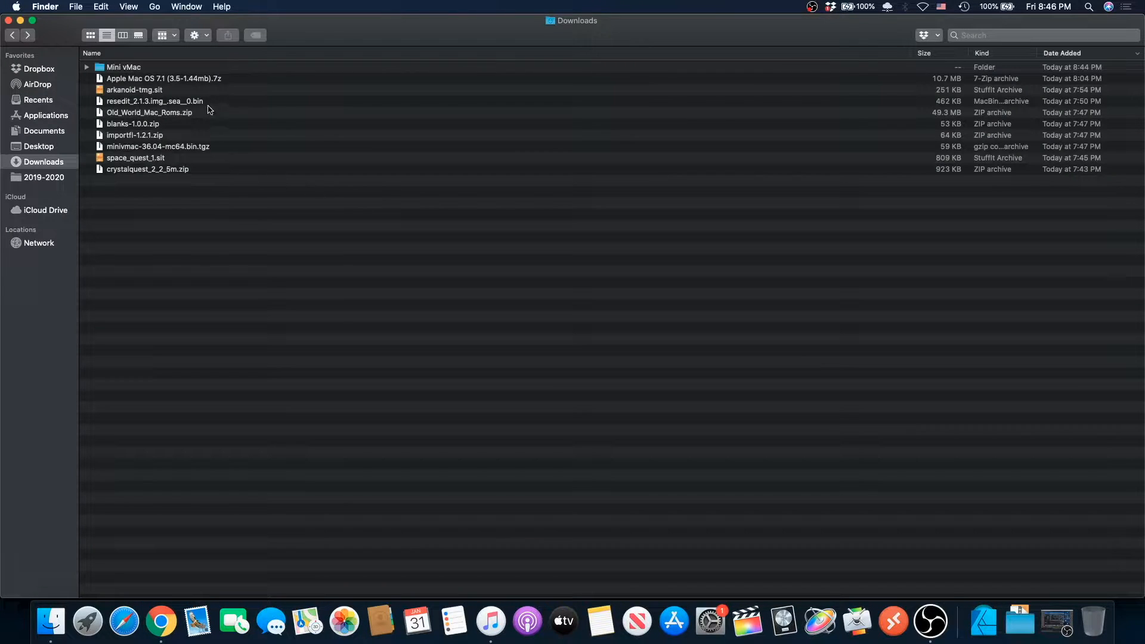
{"action": "double_click", "coordinate": [140, 113]}
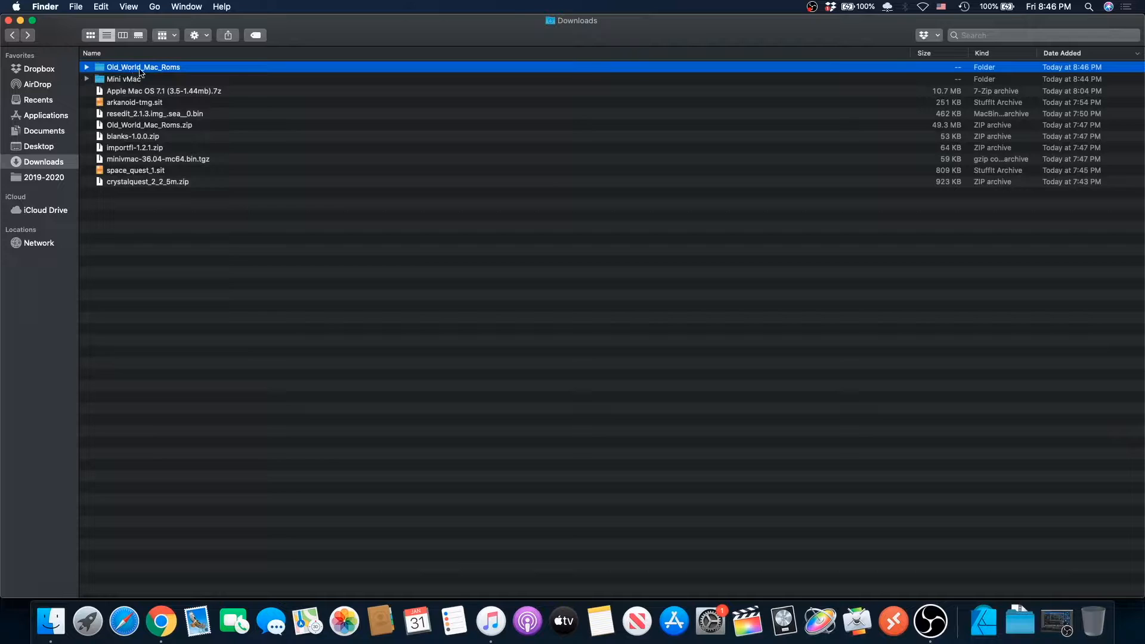
{"action": "double_click", "coordinate": [191, 68]}
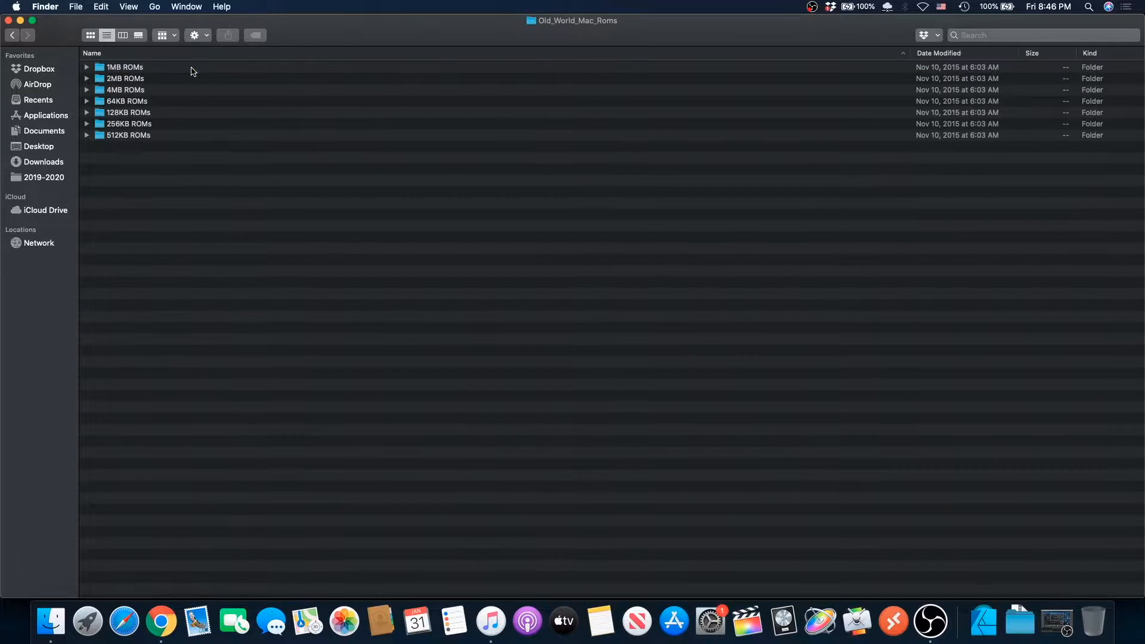
Copy the MacPlus v3.ROM file from the 128KB ROMs folder into the Mini vMac folder in Downloads
{"action": "double_click", "coordinate": [122, 113]}
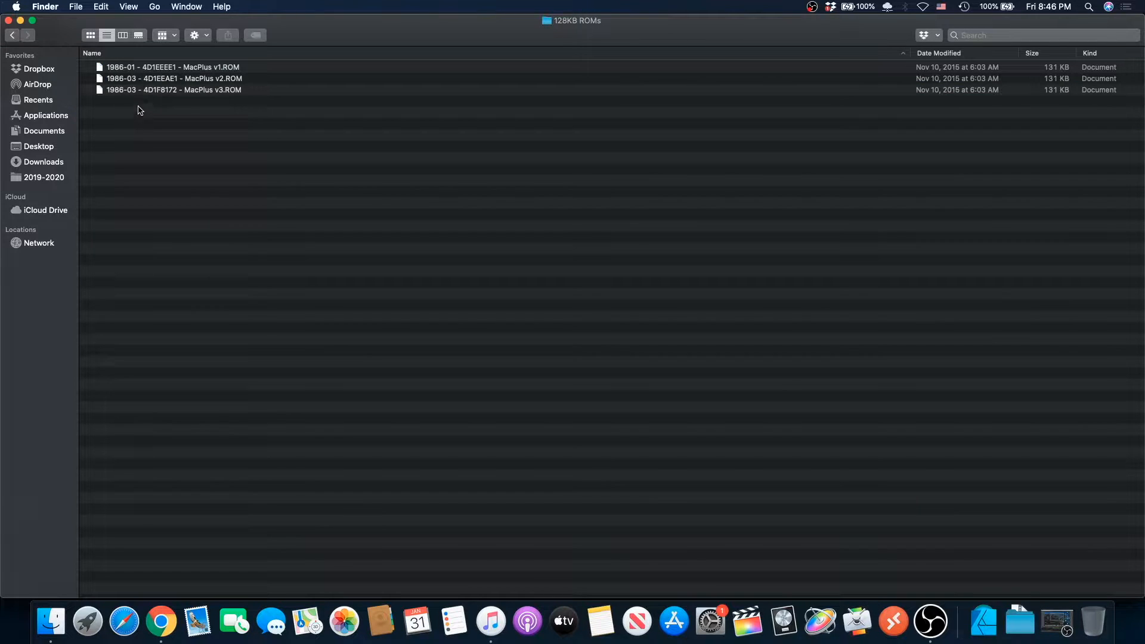
{"action": "left_click", "coordinate": [217, 96]}
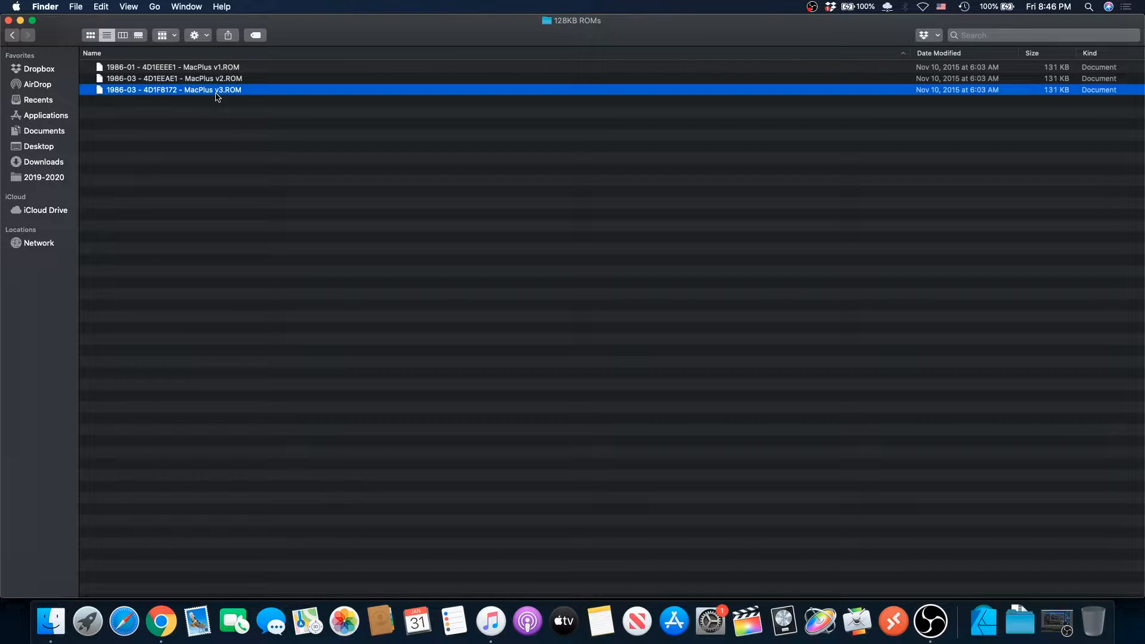
{"action": "right_click", "coordinate": [217, 95]}
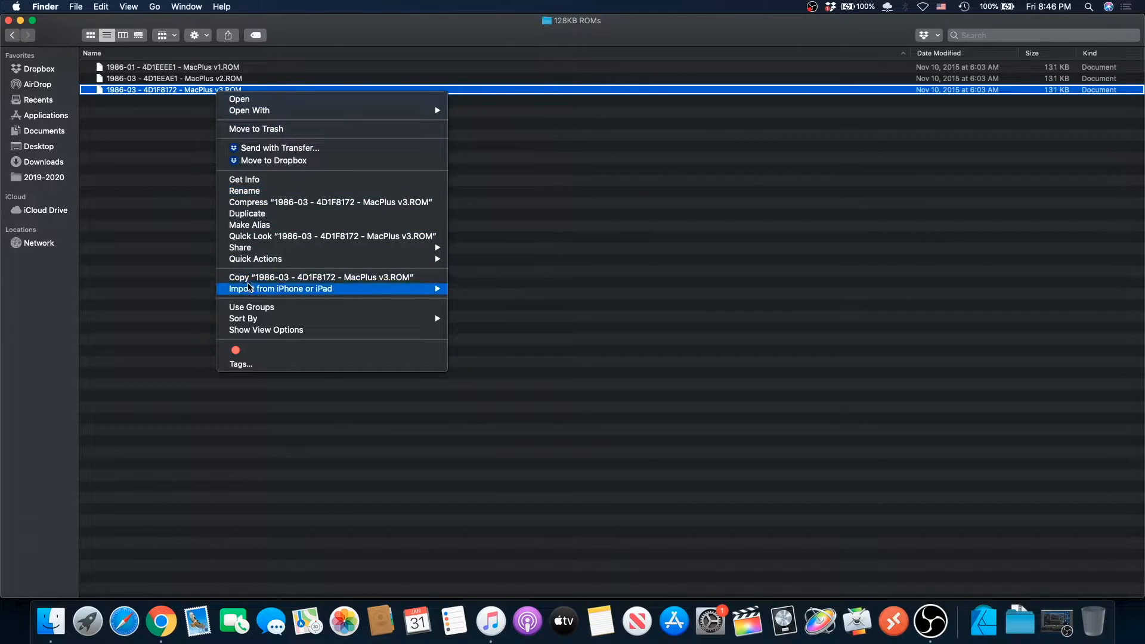
{"action": "left_click", "coordinate": [244, 276]}
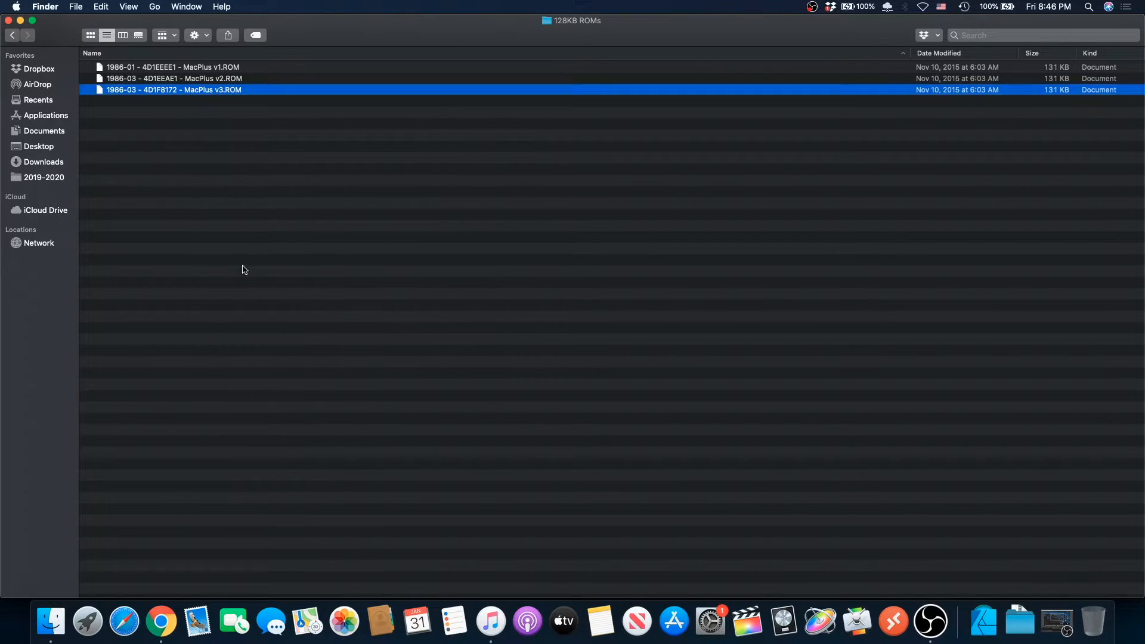
{"action": "left_click", "coordinate": [40, 160]}
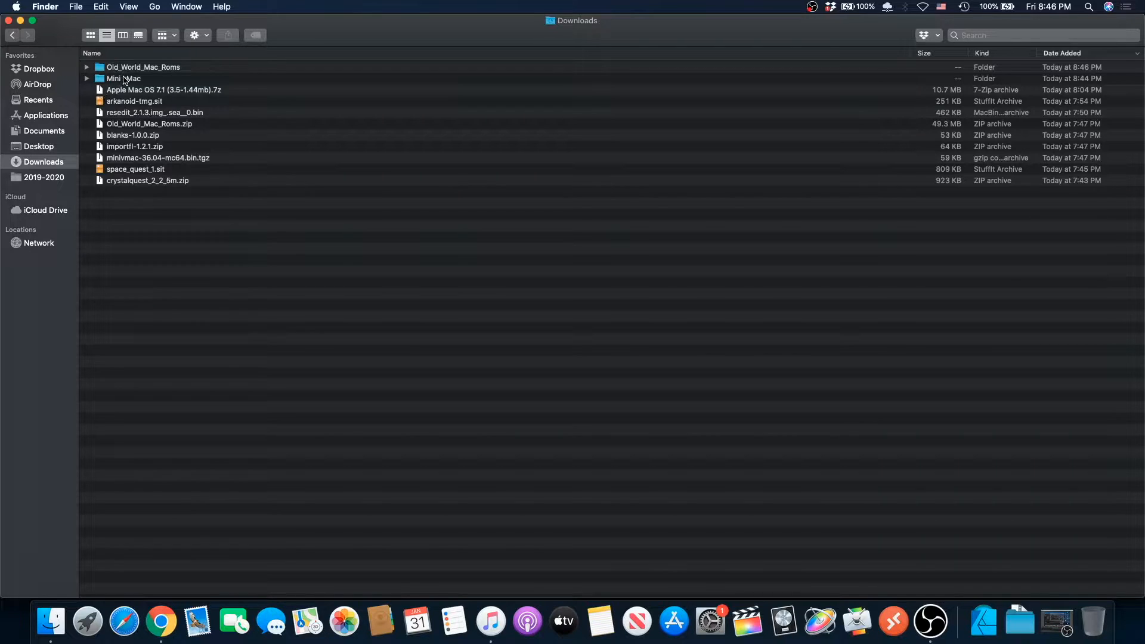
{"action": "double_click", "coordinate": [126, 78]}
{"action": "right_click", "coordinate": [132, 129]}
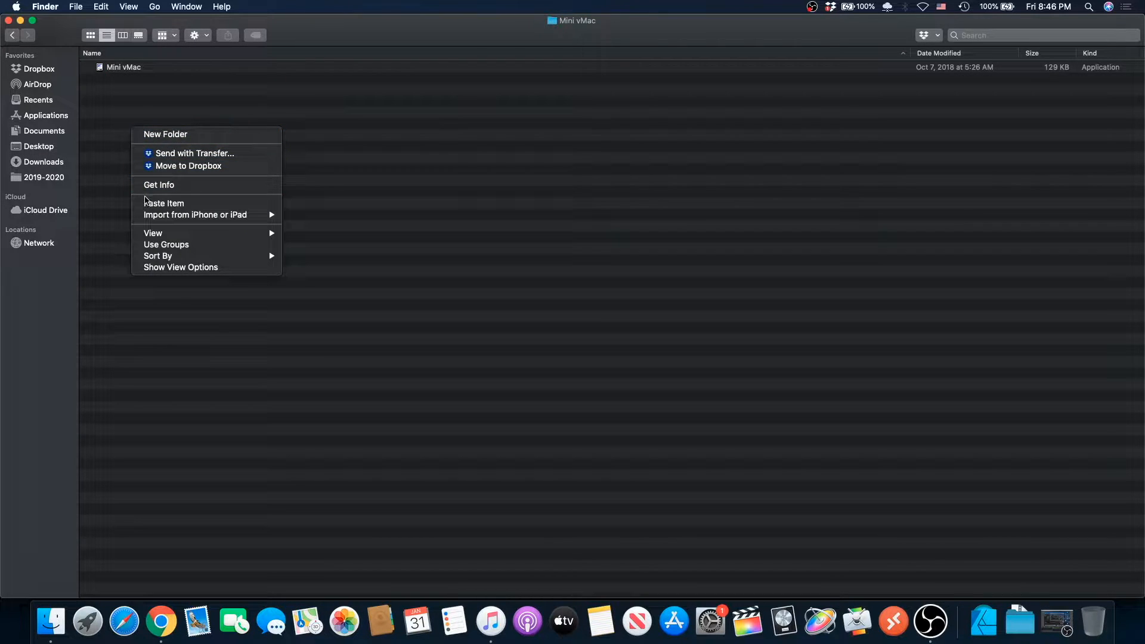
{"action": "left_click", "coordinate": [145, 203]}
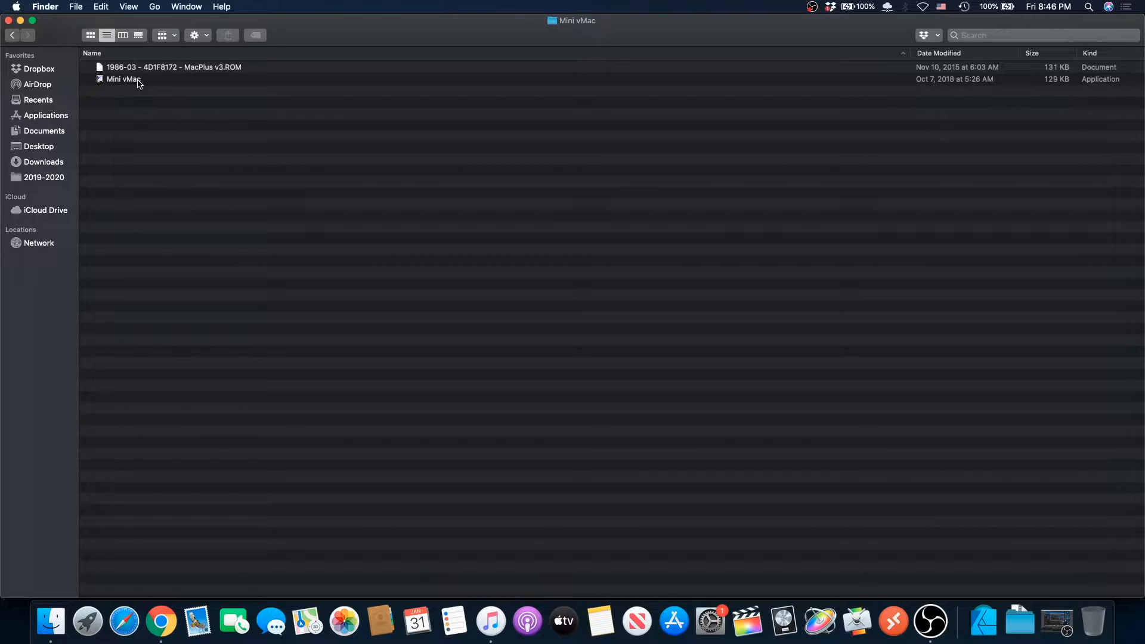
Rename the copied MacPlus v3 ROM file as vMac.ROM and launch the Mini vMac application
{"action": "left_click", "coordinate": [214, 70]}
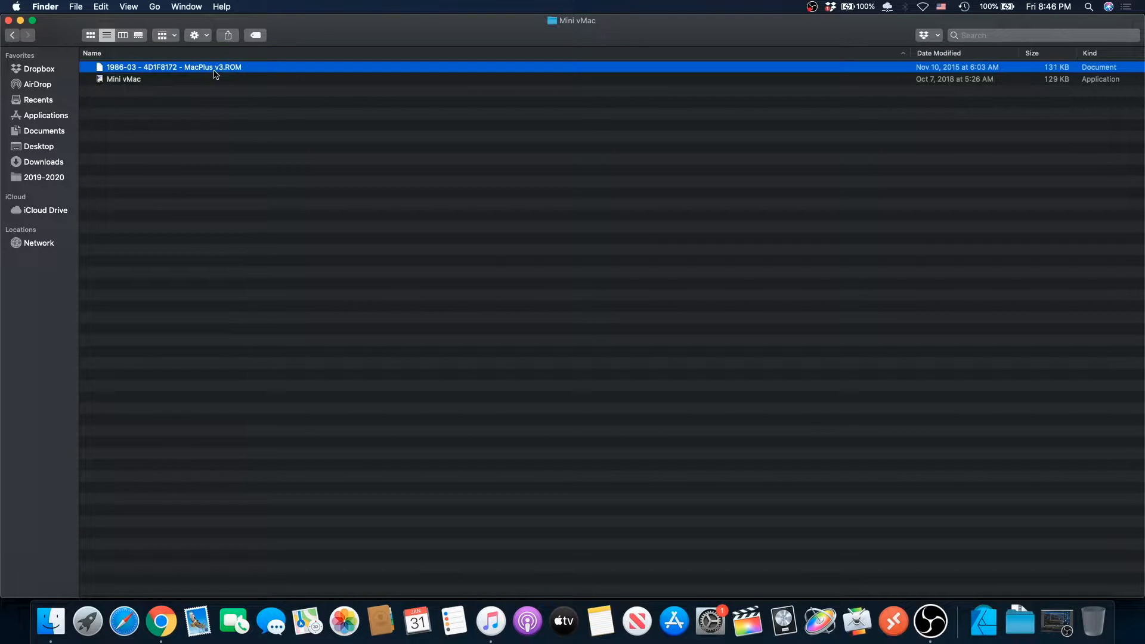
{"action": "right_click", "coordinate": [214, 74]}
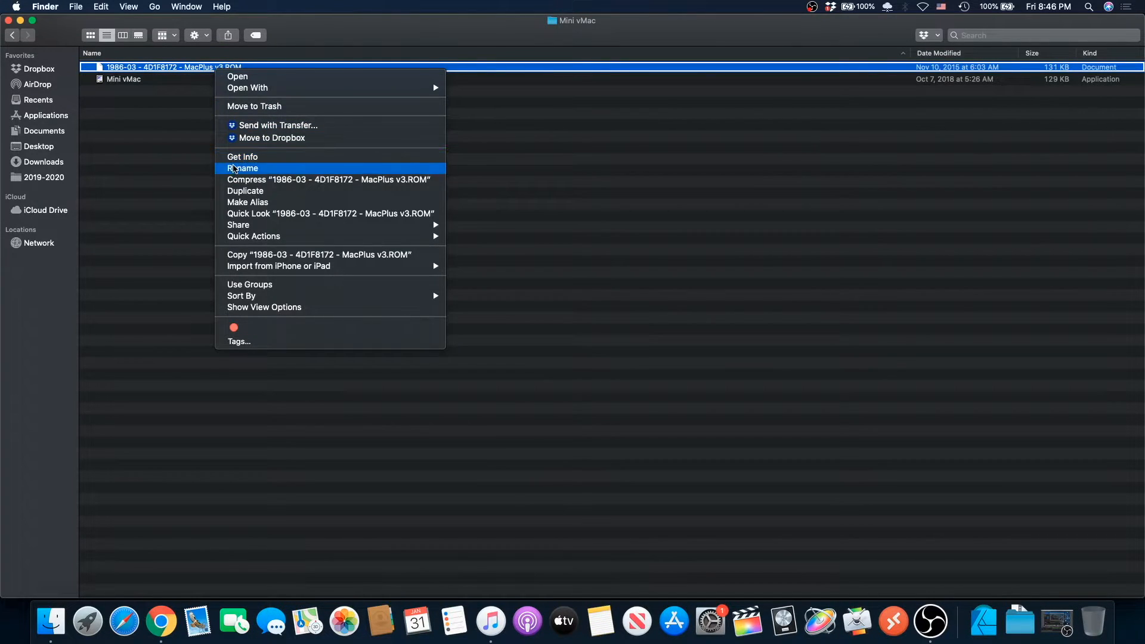
{"action": "left_click", "coordinate": [234, 168]}
{"action": "type", "text": "vMa"}
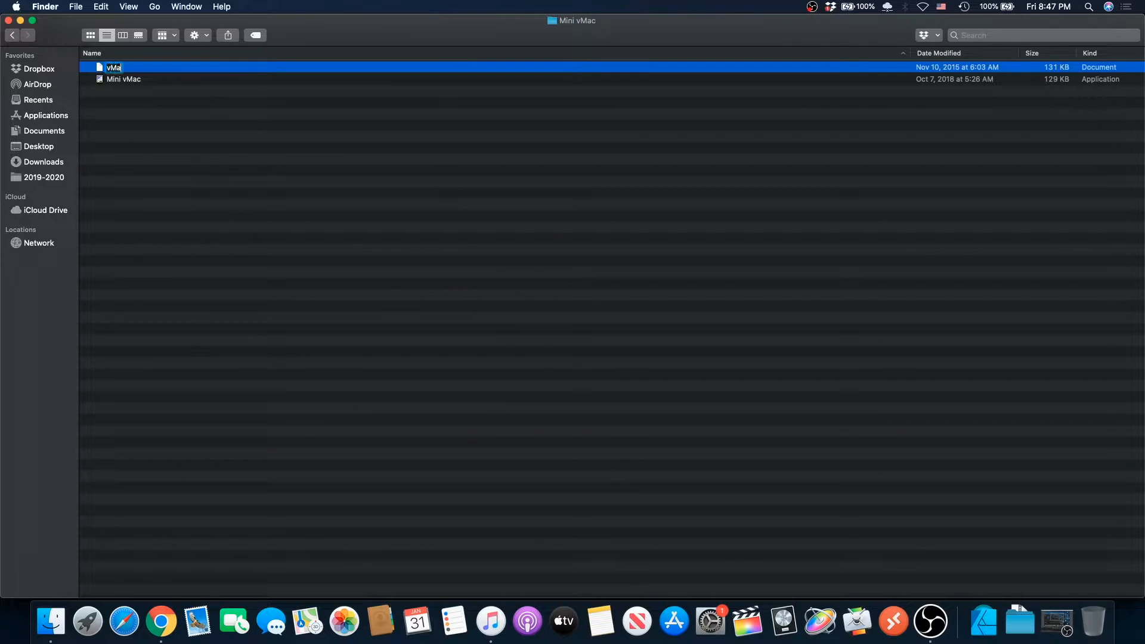
{"action": "type", "text": "c.ROM"}
{"action": "key", "text": "Return"}
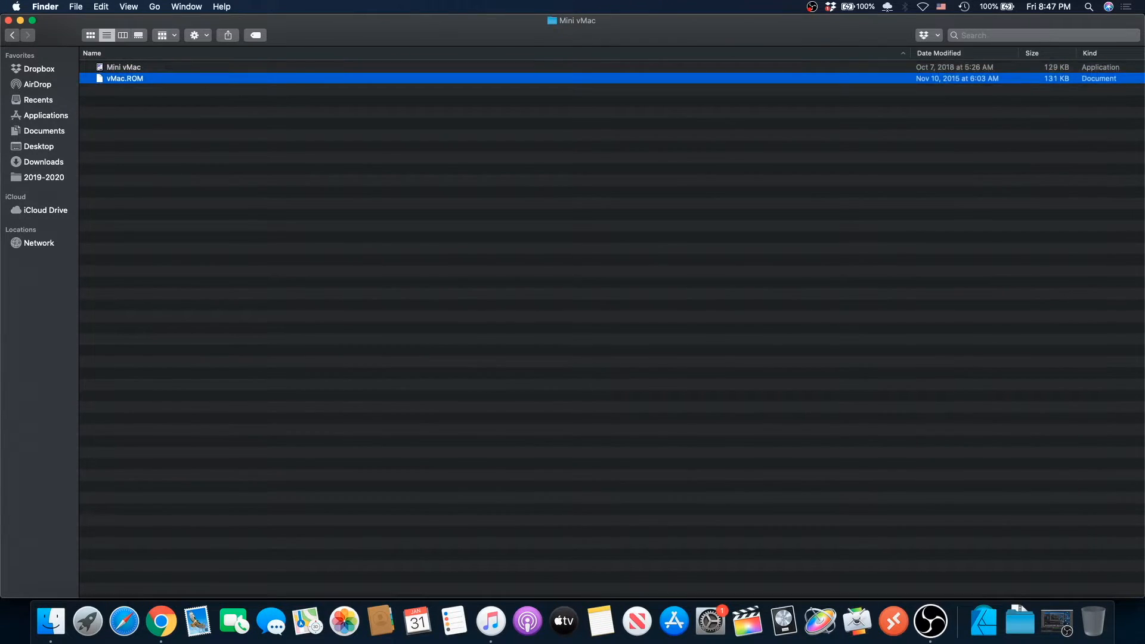
{"action": "double_click", "coordinate": [127, 70]}
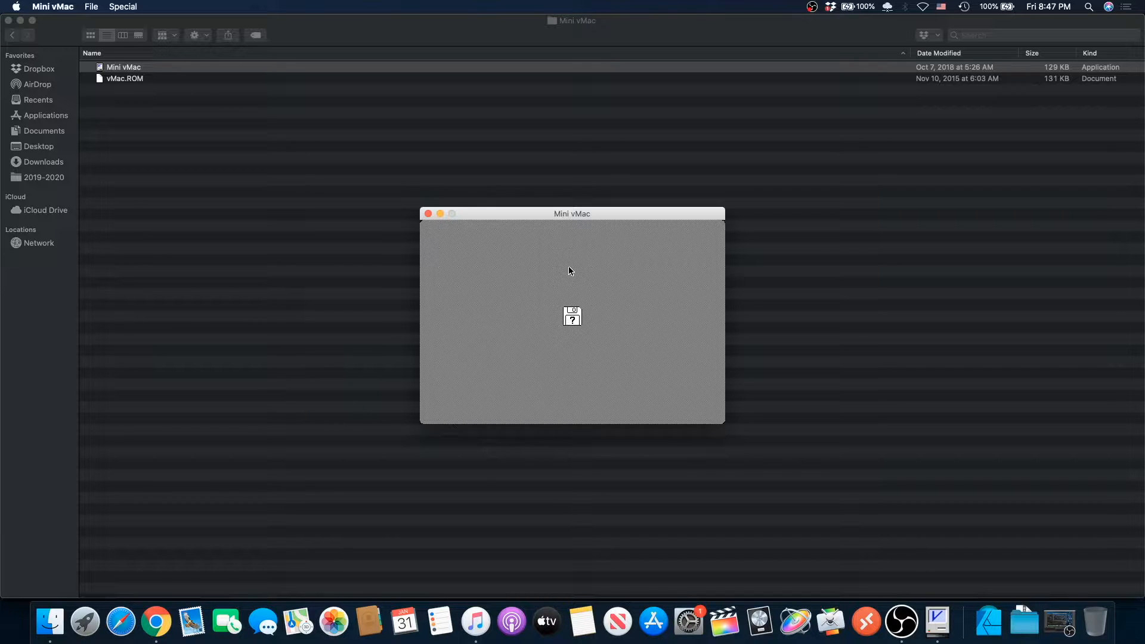
Examine Mini vMac's Control Mode and its Speed Control options, exit speed control and close the emulator
{"action": "key", "text": "ctrl"}
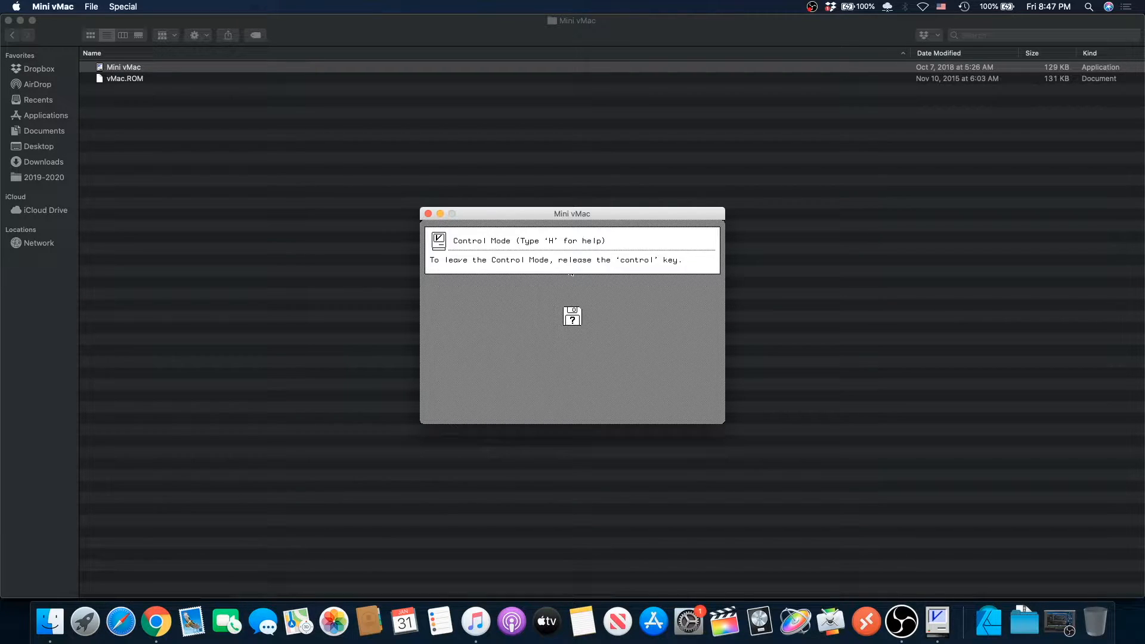
{"action": "key", "text": "ctrl+s"}
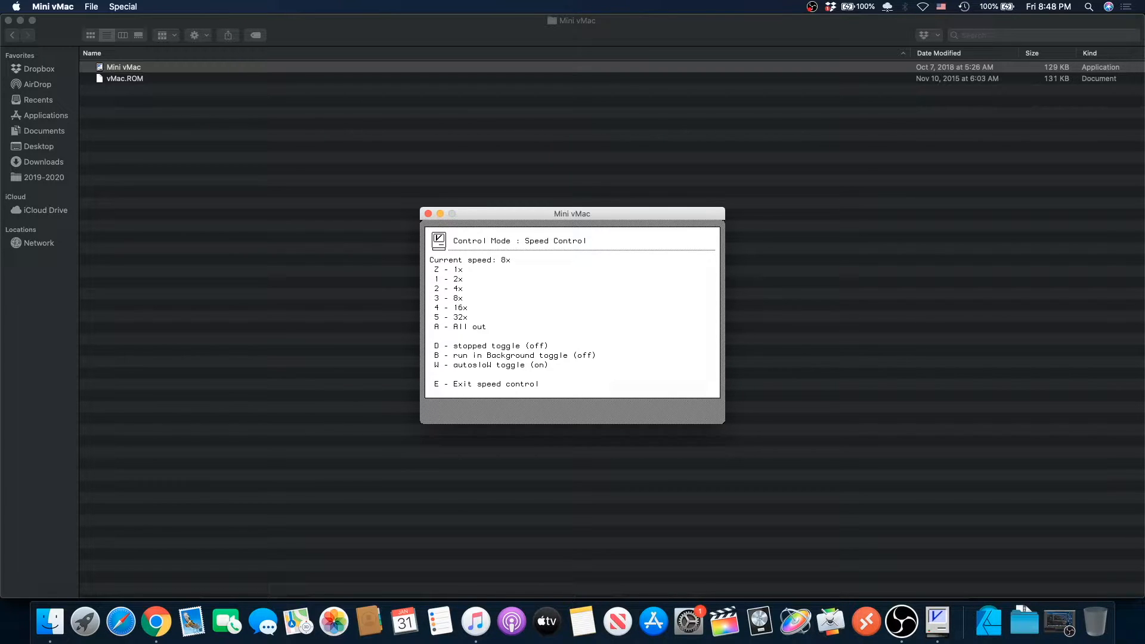
{"action": "key", "text": "ctrl+e"}
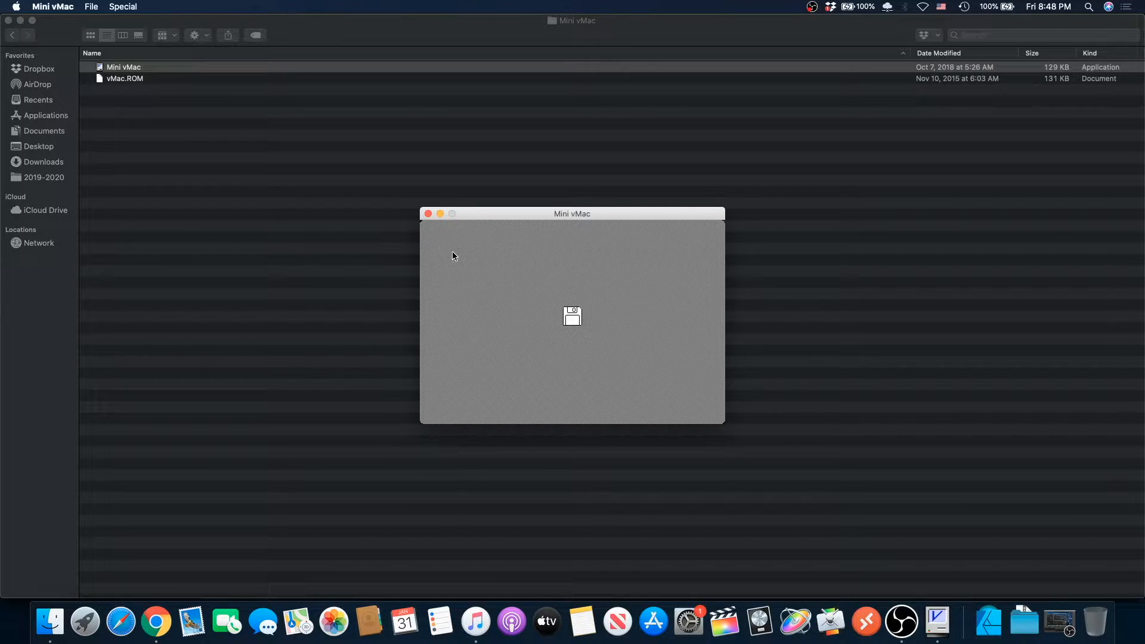
{"action": "left_click", "coordinate": [428, 214]}
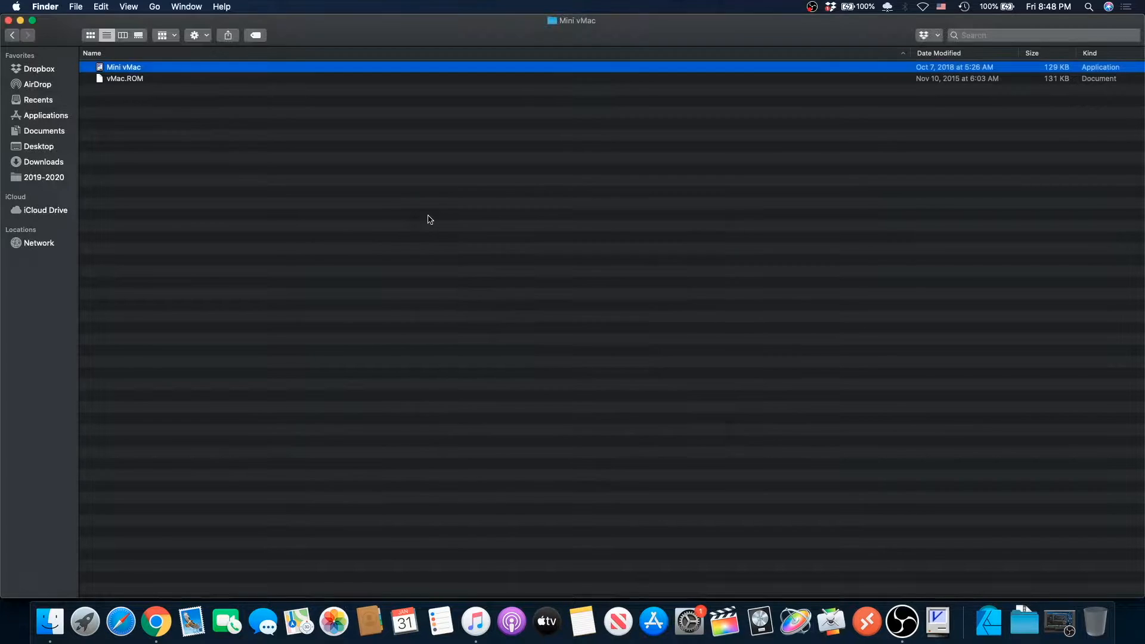
Switch to Chrome and examine the WinWorld Mac OS 7.1 page, including its emulator notes and downloads list
{"action": "key", "text": "super+Tab"}
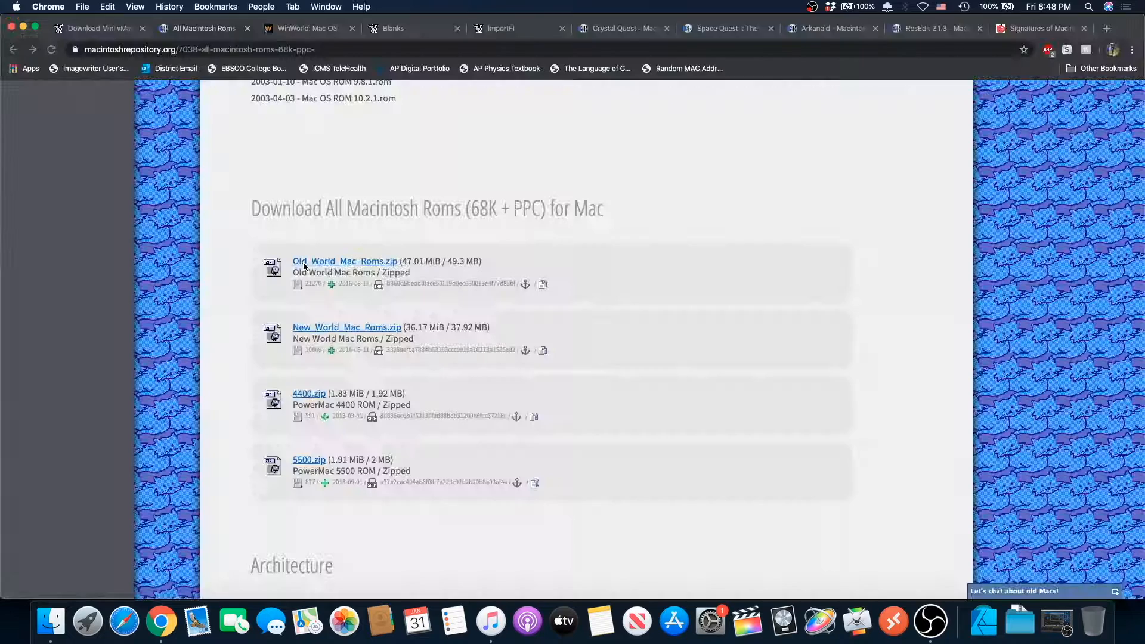
{"action": "left_click", "coordinate": [310, 30]}
{"action": "scroll", "coordinate": [210, 254], "scroll_direction": "up", "scroll_amount": 3}
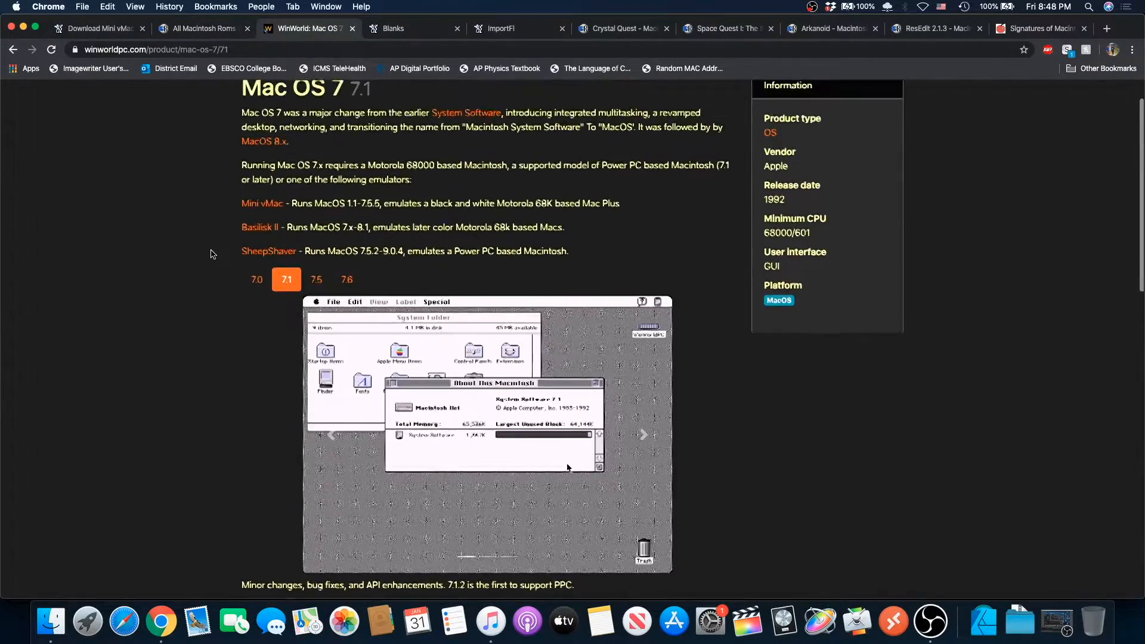
{"action": "scroll", "coordinate": [210, 254], "scroll_direction": "up", "scroll_amount": 2}
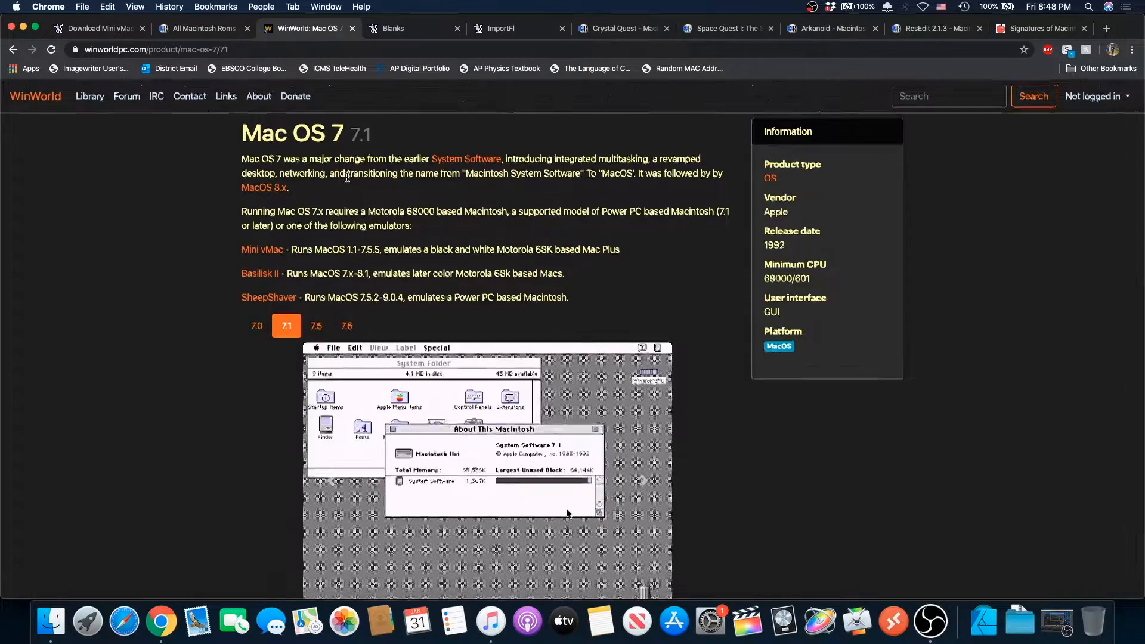
{"action": "scroll", "coordinate": [348, 177], "scroll_direction": "down", "scroll_amount": 6}
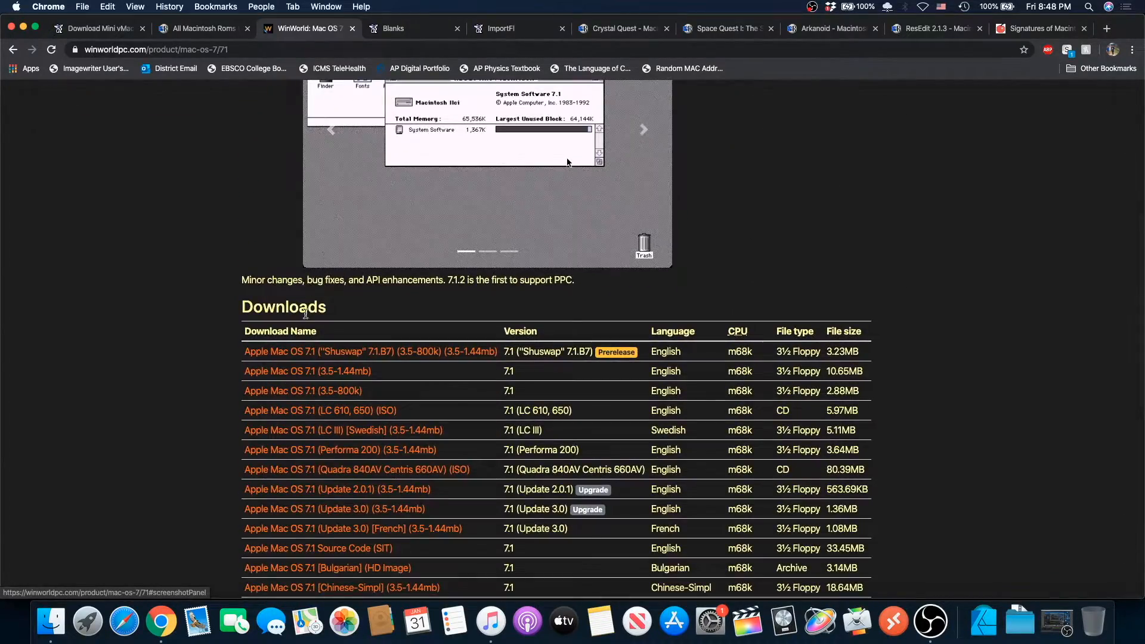
{"action": "scroll", "coordinate": [193, 286], "scroll_direction": "up", "scroll_amount": 5}
{"action": "scroll", "coordinate": [193, 286], "scroll_direction": "down", "scroll_amount": 6}
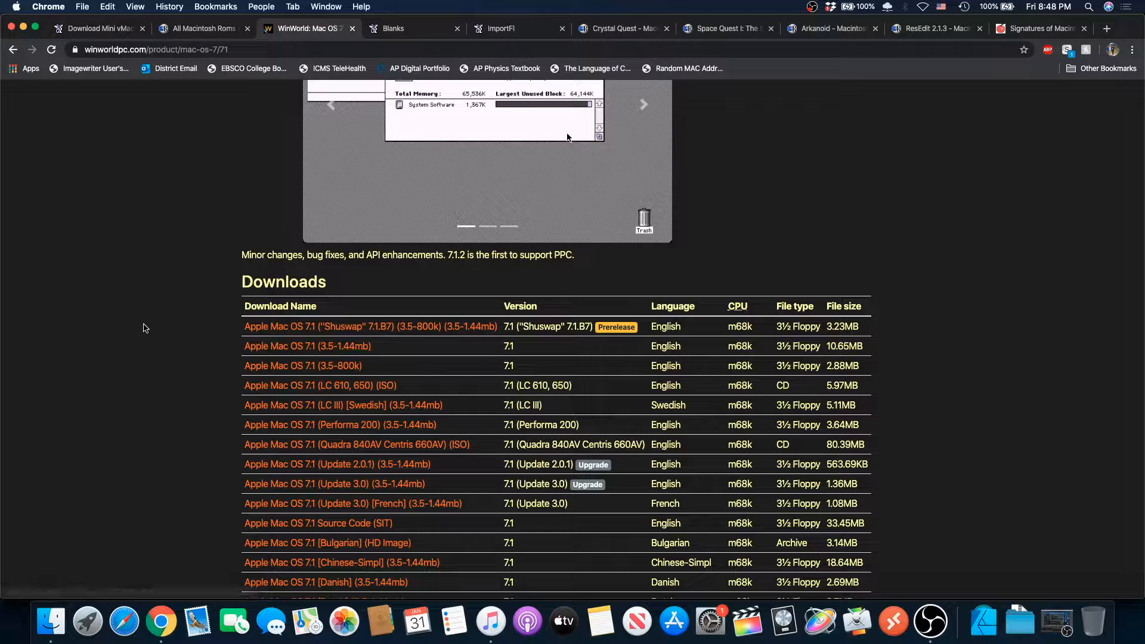
Switch to Finder, extract Apple Mac OS 7.1 (3.5-1.44mb).7z in Downloads and open the extracted folder
{"action": "key", "text": "super+Tab"}
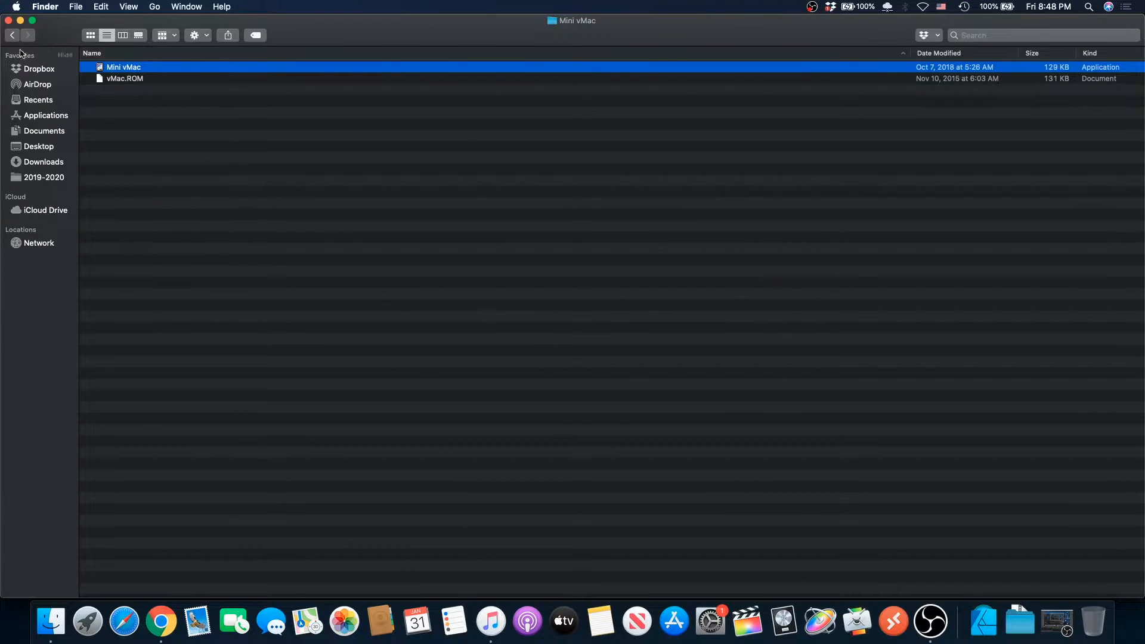
{"action": "key", "text": "super+alt+l"}
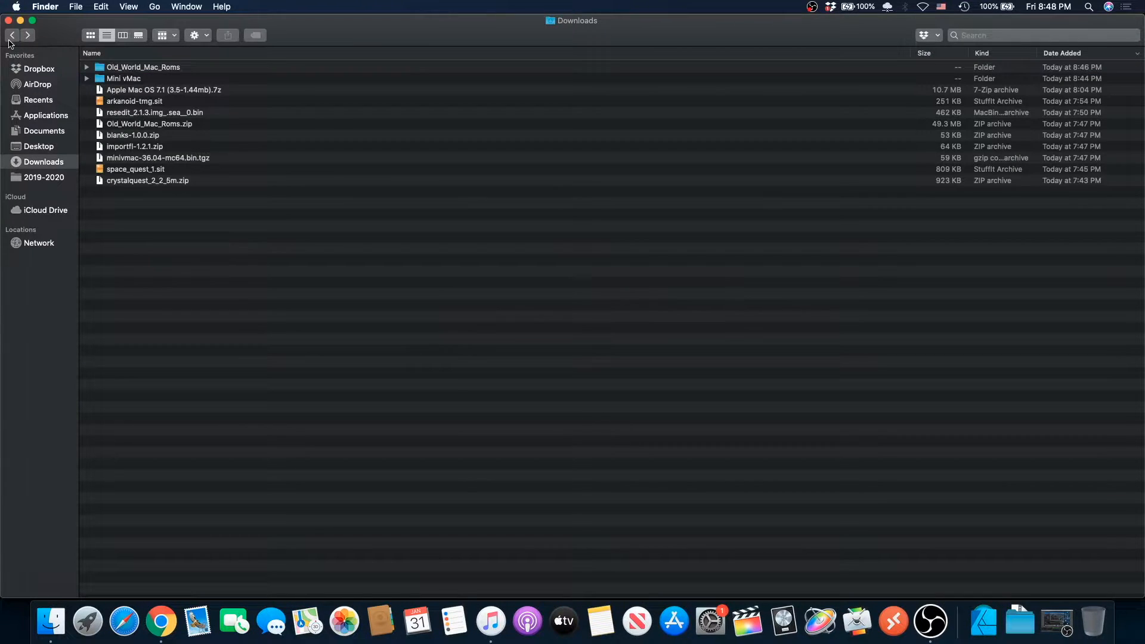
{"action": "left_click", "coordinate": [167, 91]}
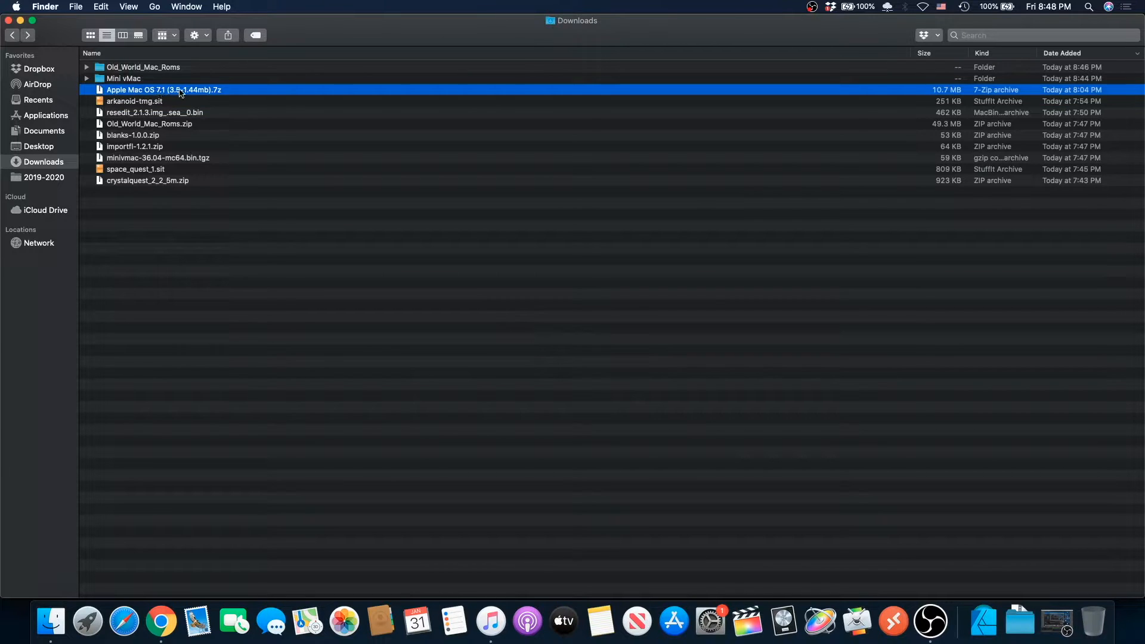
{"action": "double_click", "coordinate": [180, 91]}
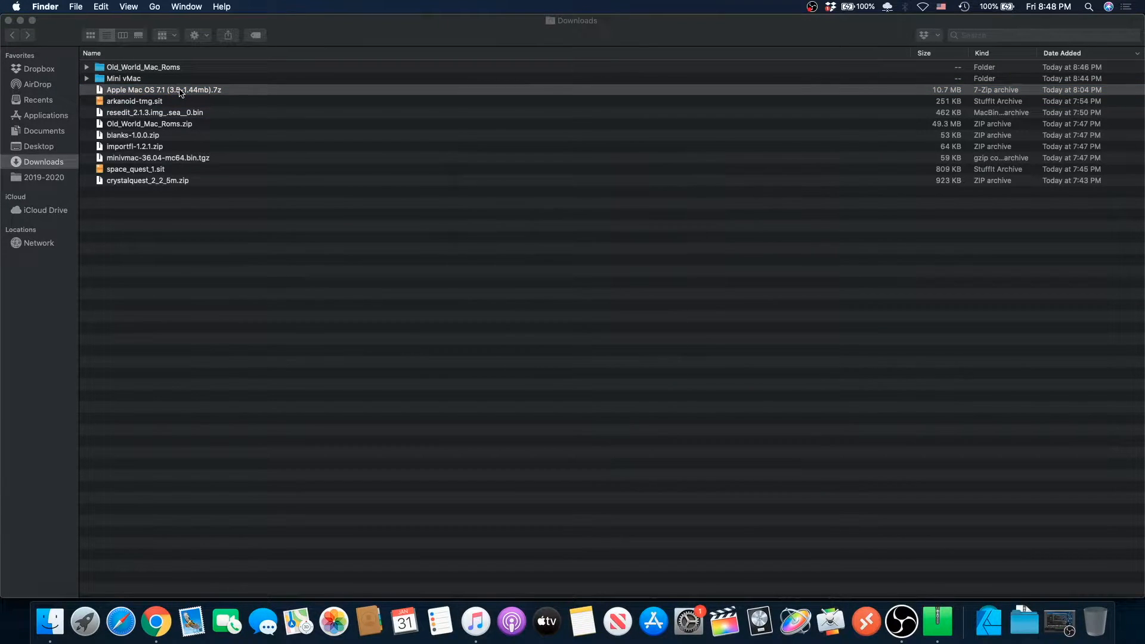
{"action": "double_click", "coordinate": [173, 70]}
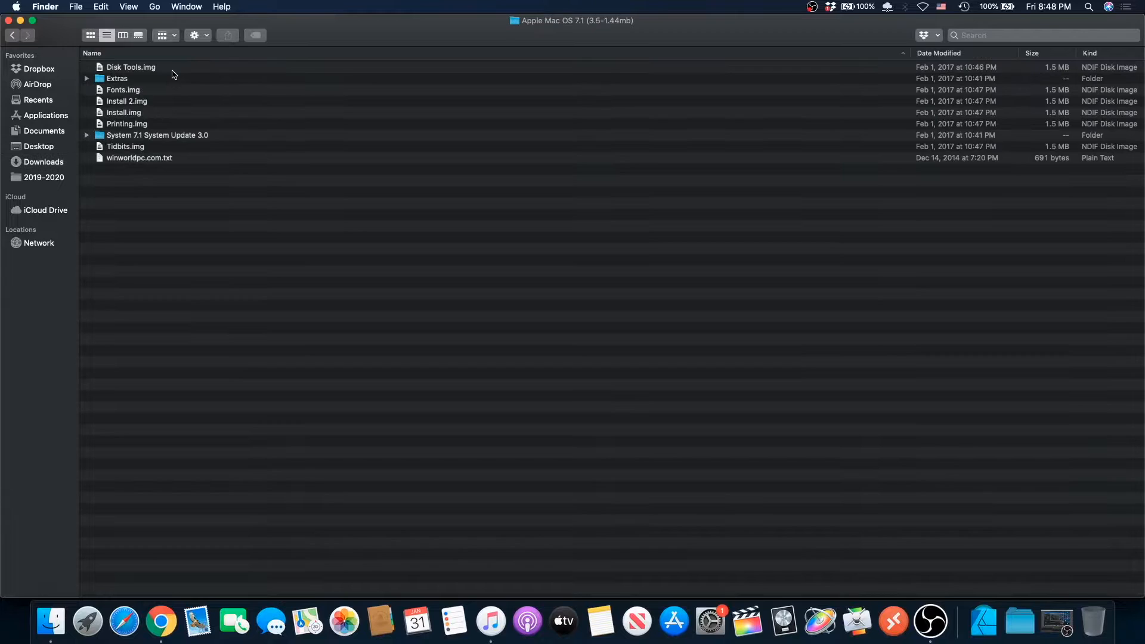
Examine the Install, Install 2 and Fonts disk images, check the Mini vMac folder's contents and return to Downloads
{"action": "left_click", "coordinate": [126, 113]}
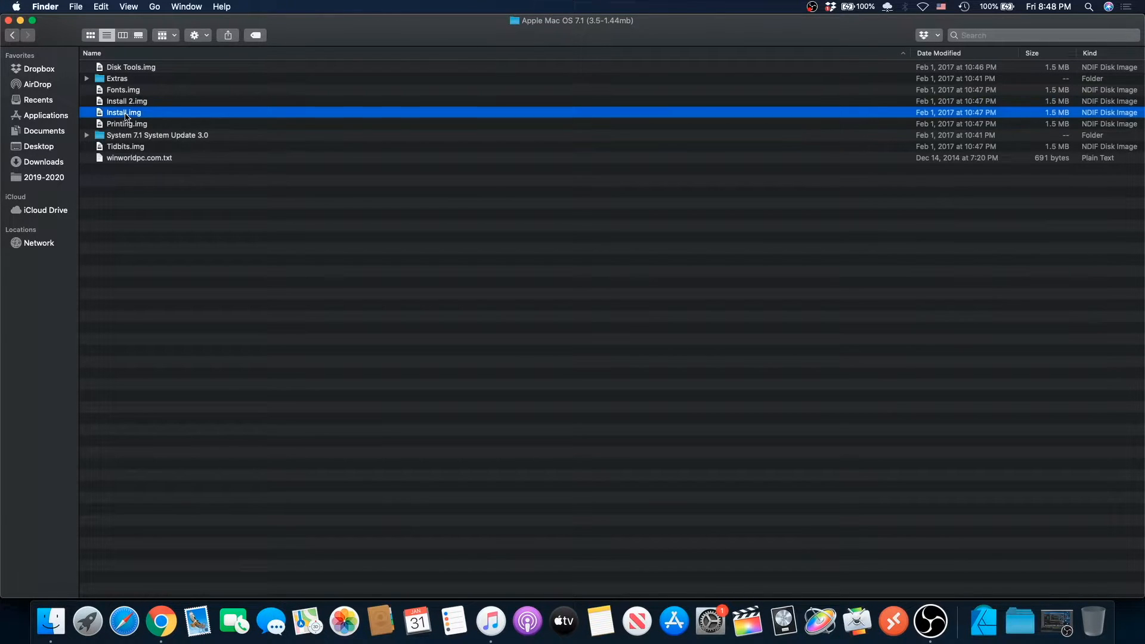
{"action": "left_click", "coordinate": [136, 100]}
{"action": "left_click", "coordinate": [135, 90]}
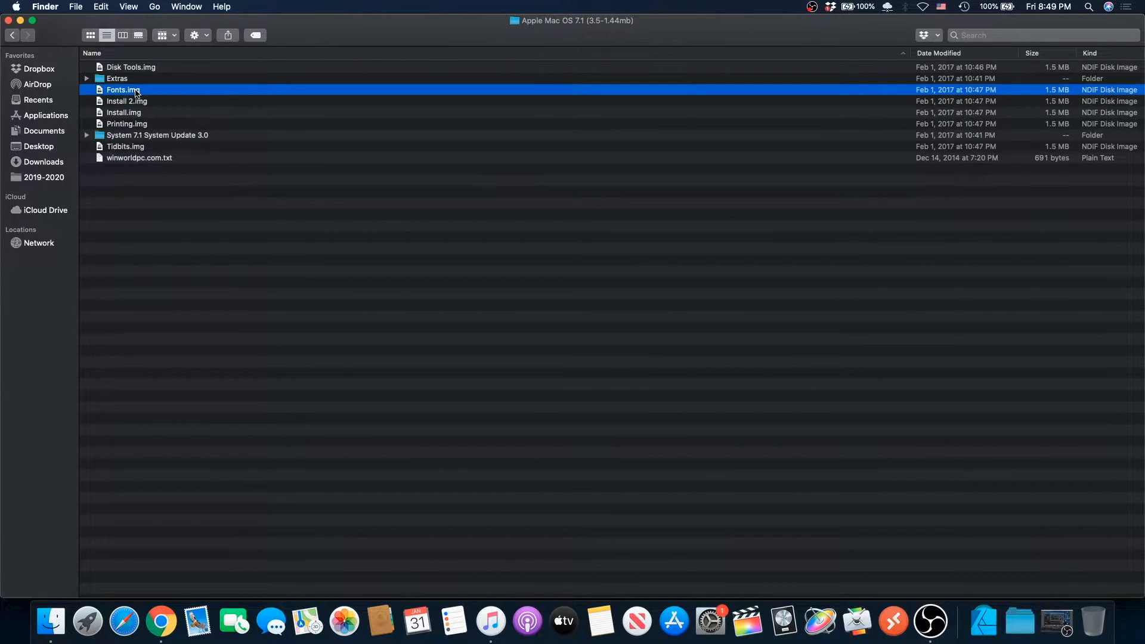
{"action": "left_click", "coordinate": [133, 113]}
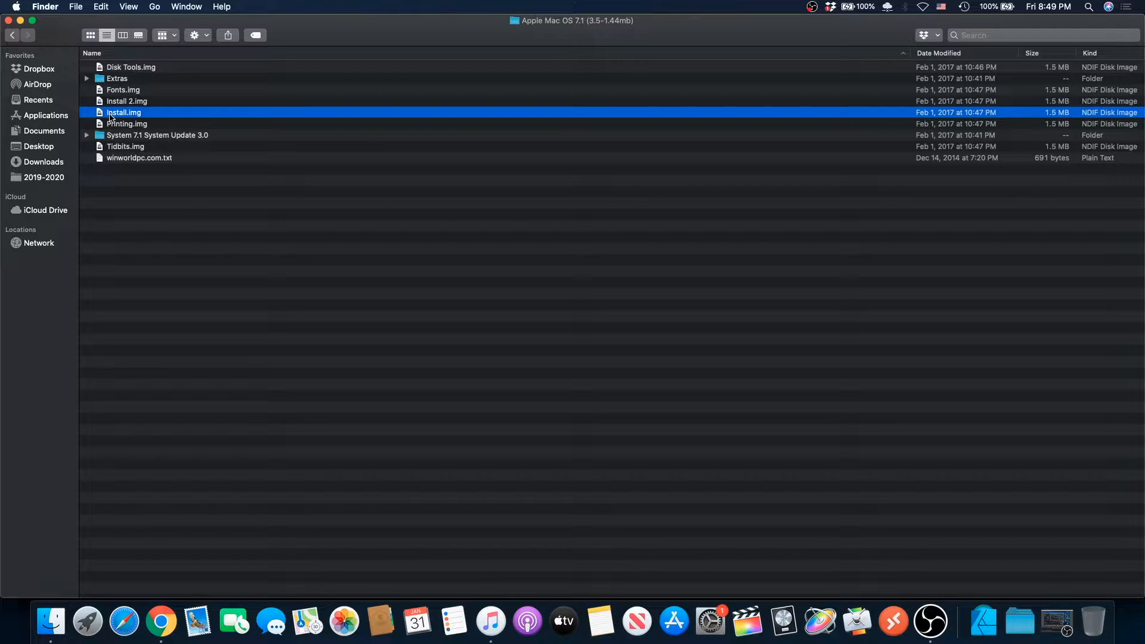
{"action": "left_click", "coordinate": [13, 37]}
{"action": "double_click", "coordinate": [112, 90]}
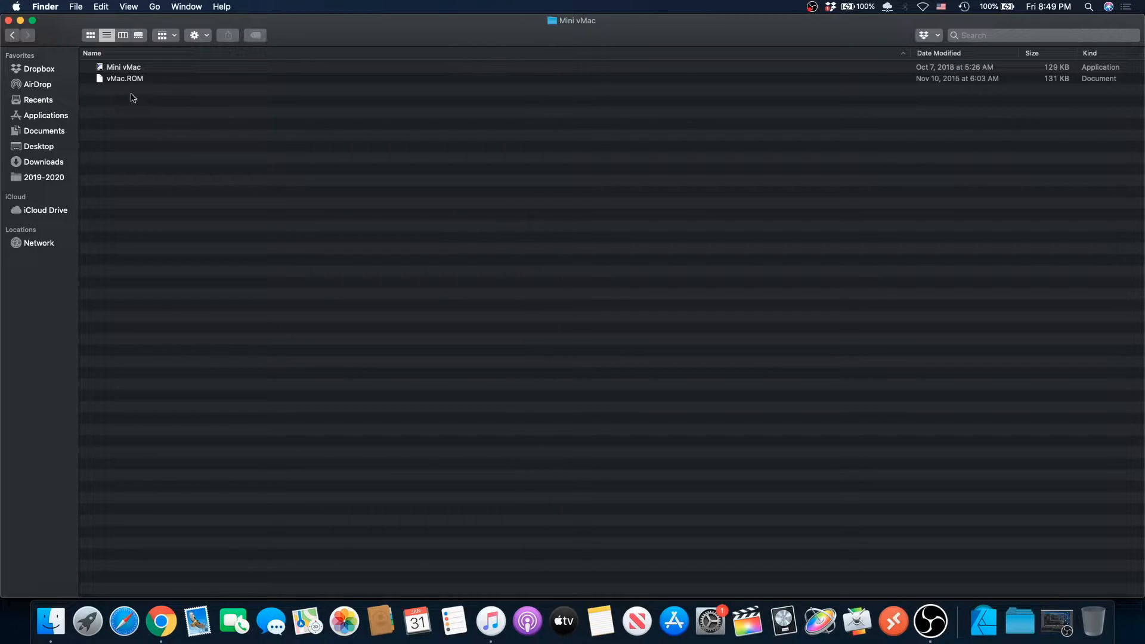
{"action": "left_click", "coordinate": [16, 42]}
Switch to Chrome and examine the Blanks page for the blanks-1.0.0.zip download
{"action": "key", "text": "super+Tab"}
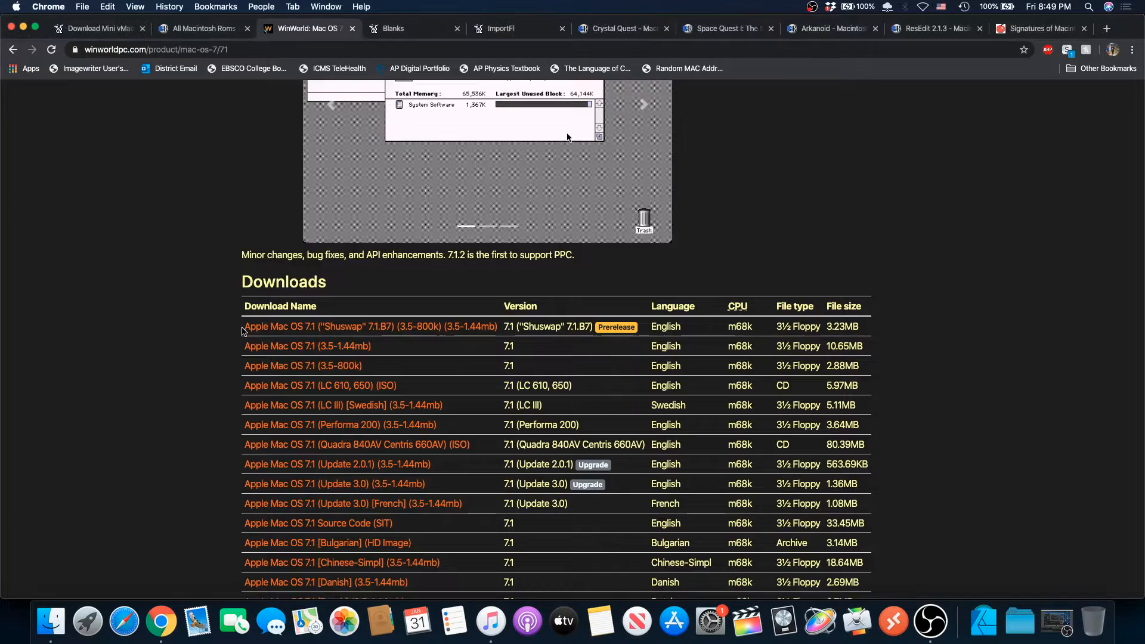
{"action": "left_click", "coordinate": [389, 30]}
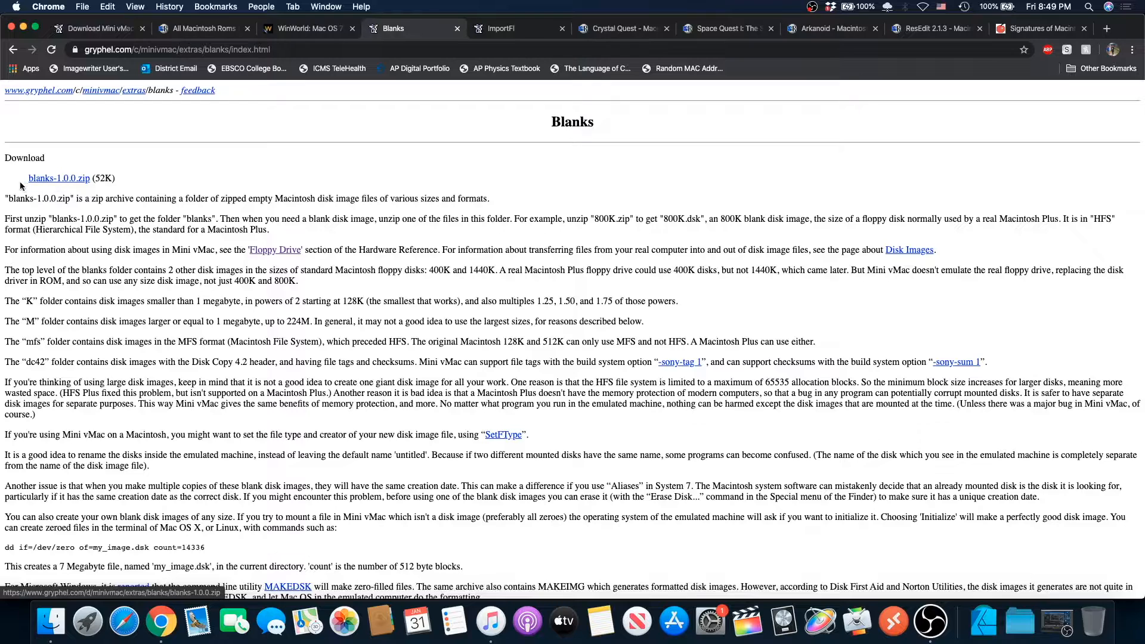
{"action": "left_click_drag", "start_coordinate": [21, 185], "coordinate": [111, 184]}
{"action": "left_click", "coordinate": [124, 181]}
Switch to Finder, extract blanks-1.0.0.zip in Downloads and open the extracted folder
{"action": "key", "text": "super+Tab"}
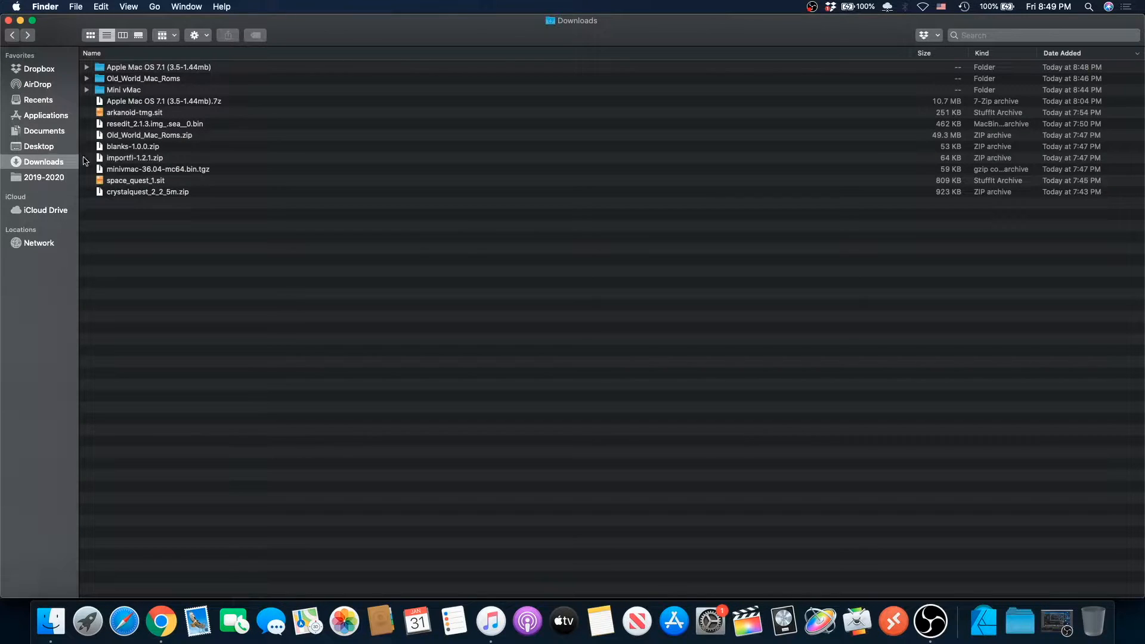
{"action": "double_click", "coordinate": [130, 149]}
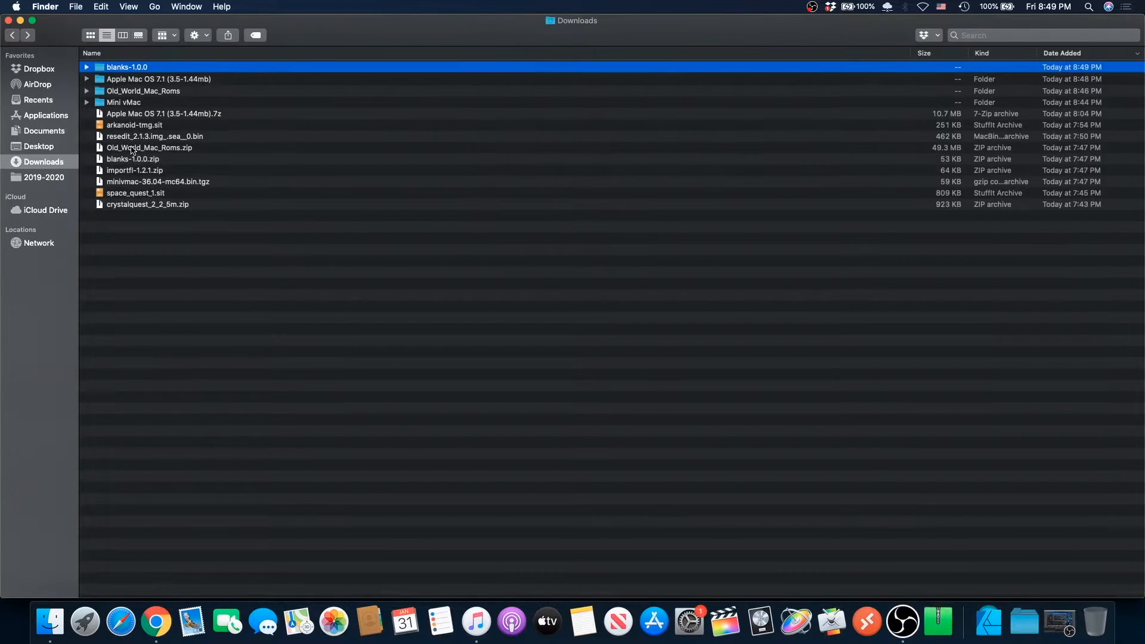
{"action": "double_click", "coordinate": [127, 68]}
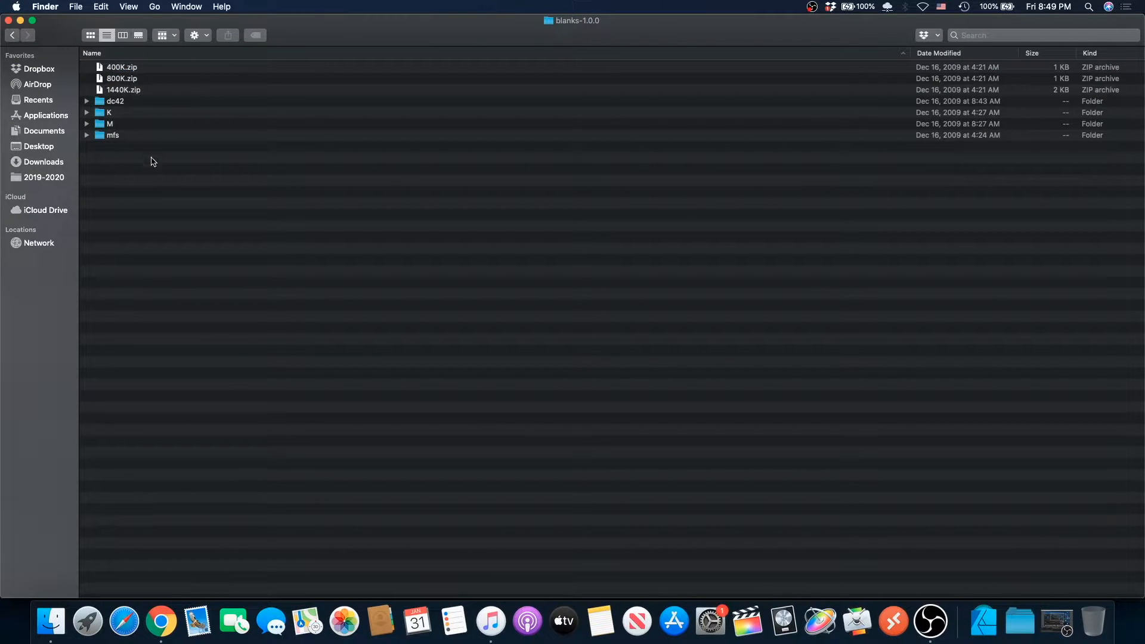
Open the M folder of blank disk images and extract 224M.zip
{"action": "left_click", "coordinate": [108, 125]}
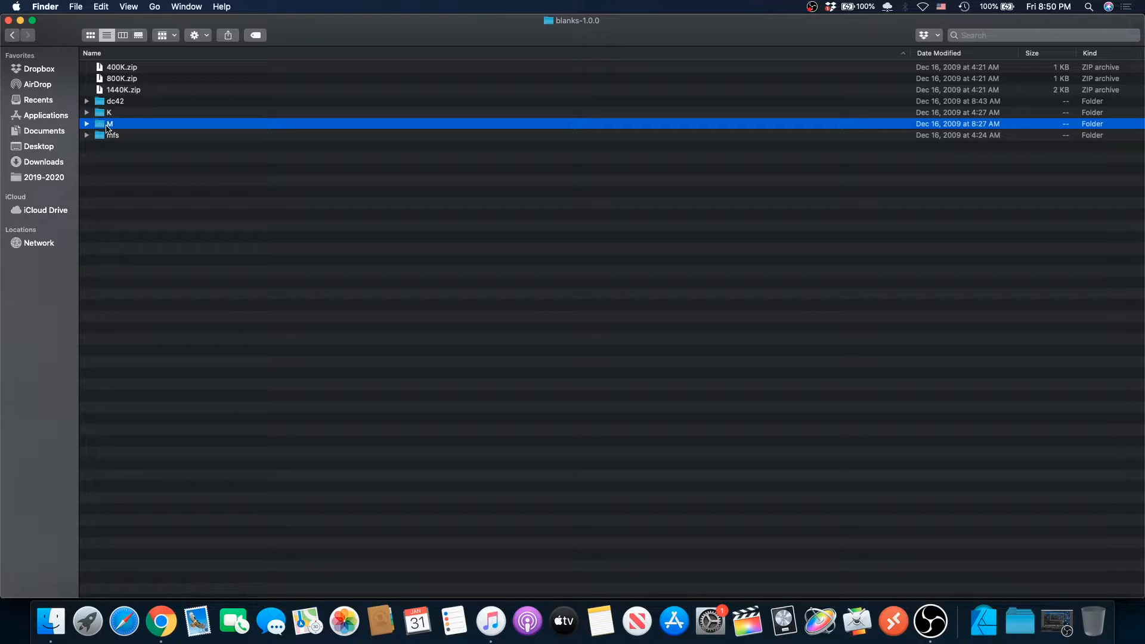
{"action": "double_click", "coordinate": [108, 127]}
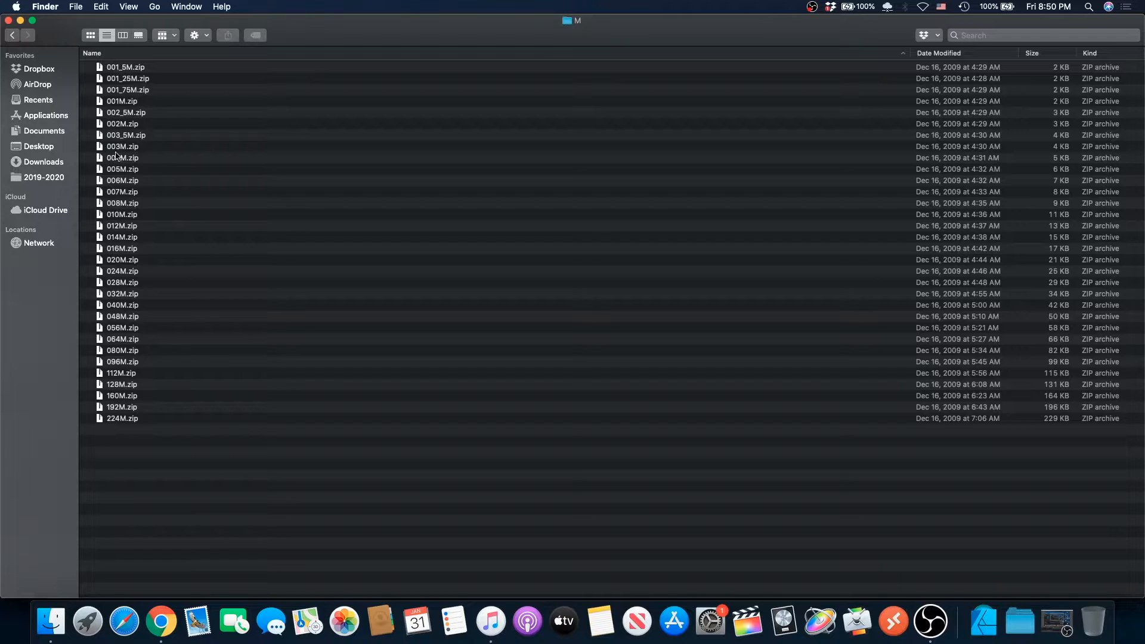
{"action": "left_click", "coordinate": [110, 421]}
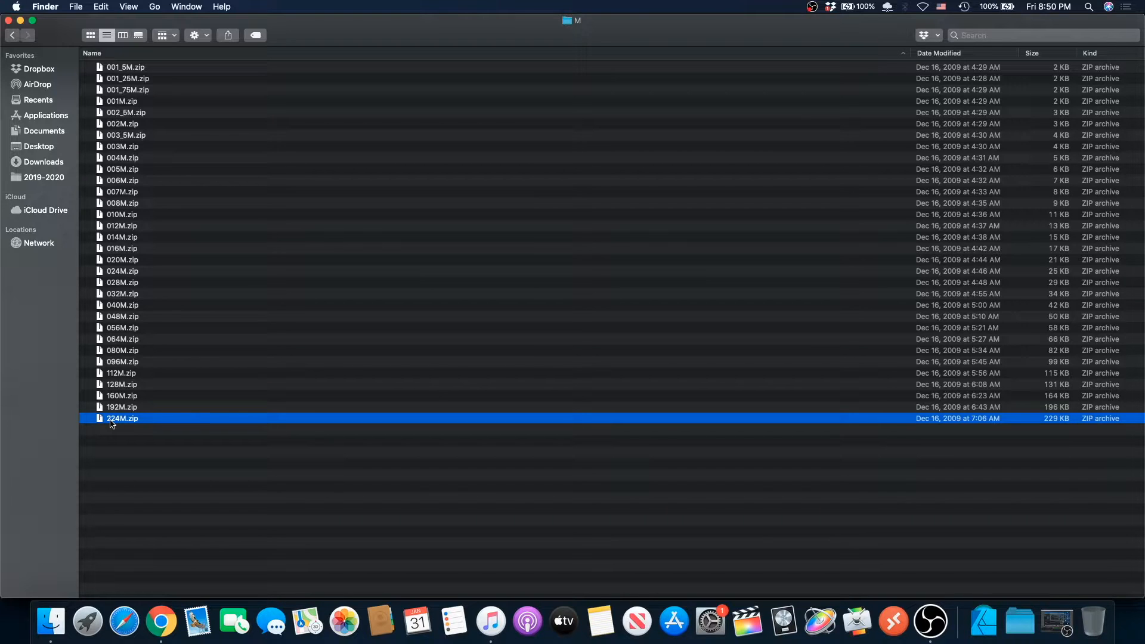
{"action": "double_click", "coordinate": [111, 419]}
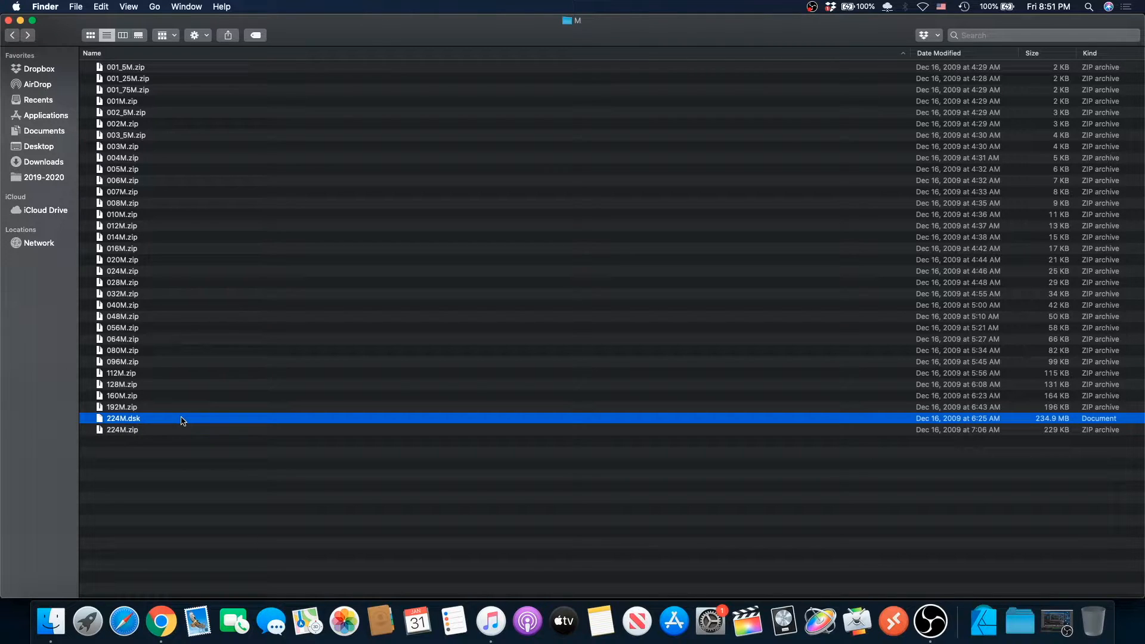
Move 224M.dsk out of the M folder to Downloads and into the Mini vMac folder
{"action": "left_click_drag", "start_coordinate": [182, 421], "coordinate": [62, 168]}
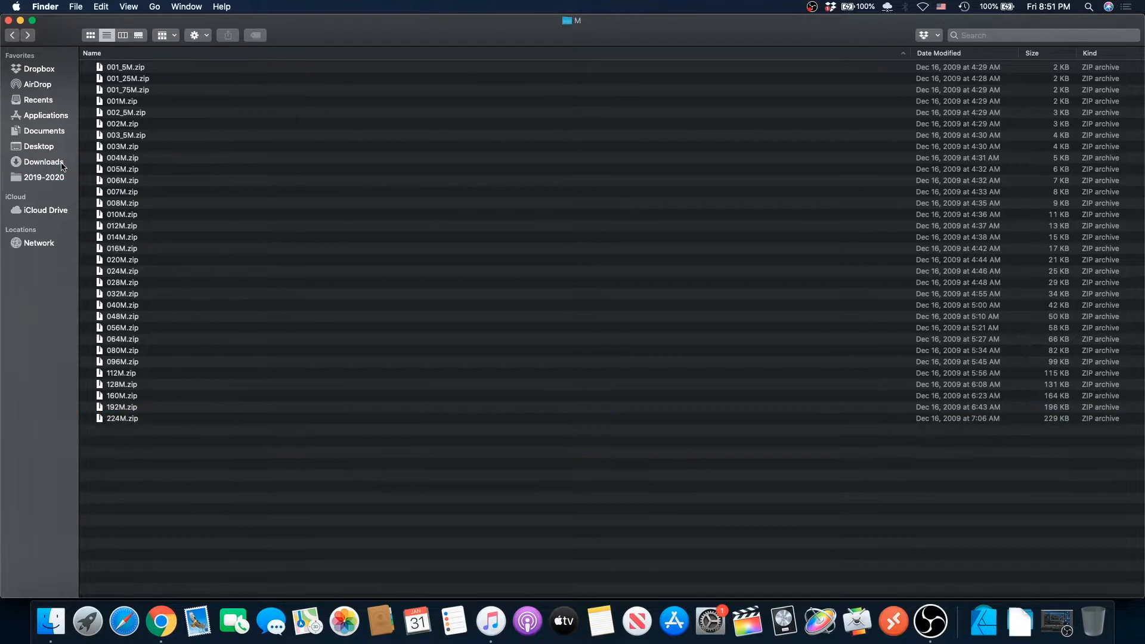
{"action": "left_click", "coordinate": [62, 164]}
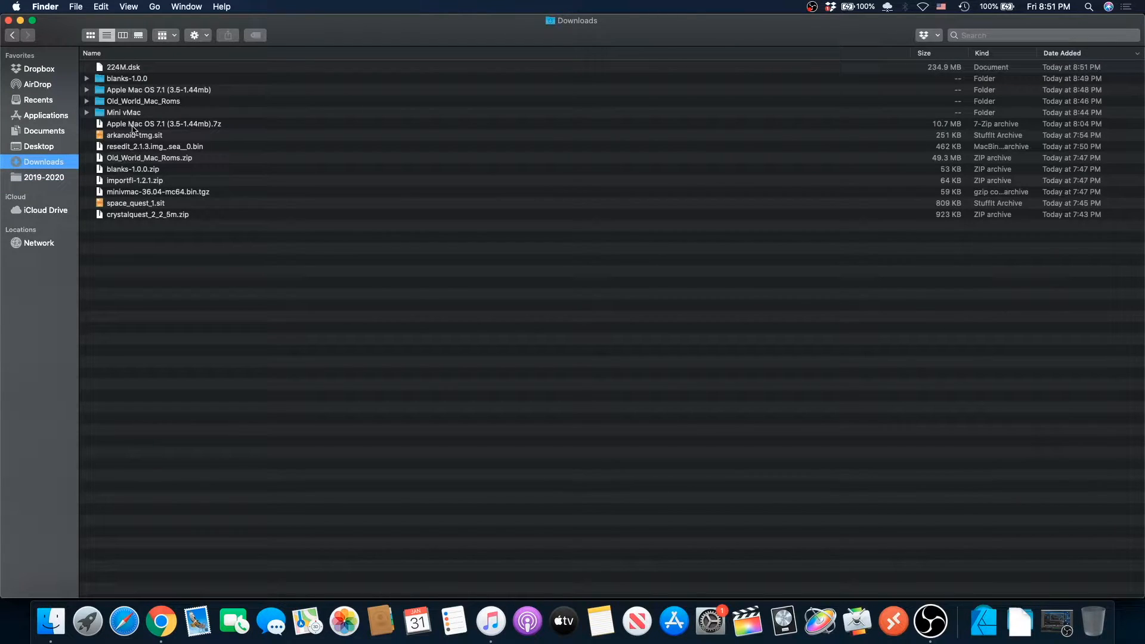
{"action": "left_click_drag", "start_coordinate": [130, 68], "coordinate": [132, 112]}
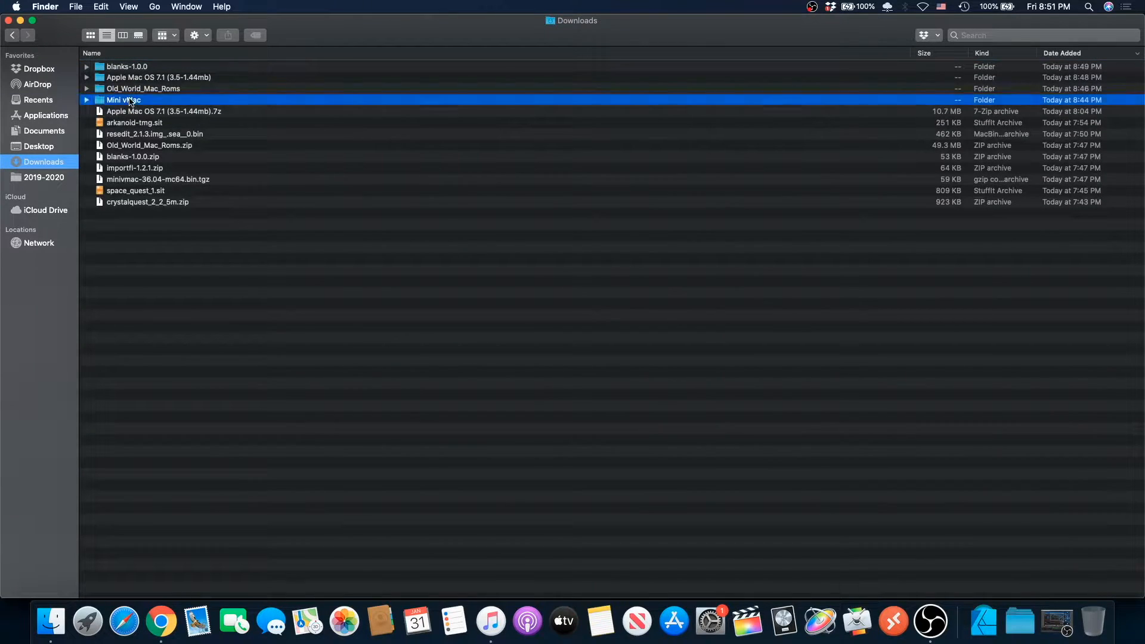
Open the Mini vMac folder and rename the 224M.dsk disk image as System 7.1.dsk
{"action": "double_click", "coordinate": [131, 100]}
{"action": "left_click", "coordinate": [124, 67]}
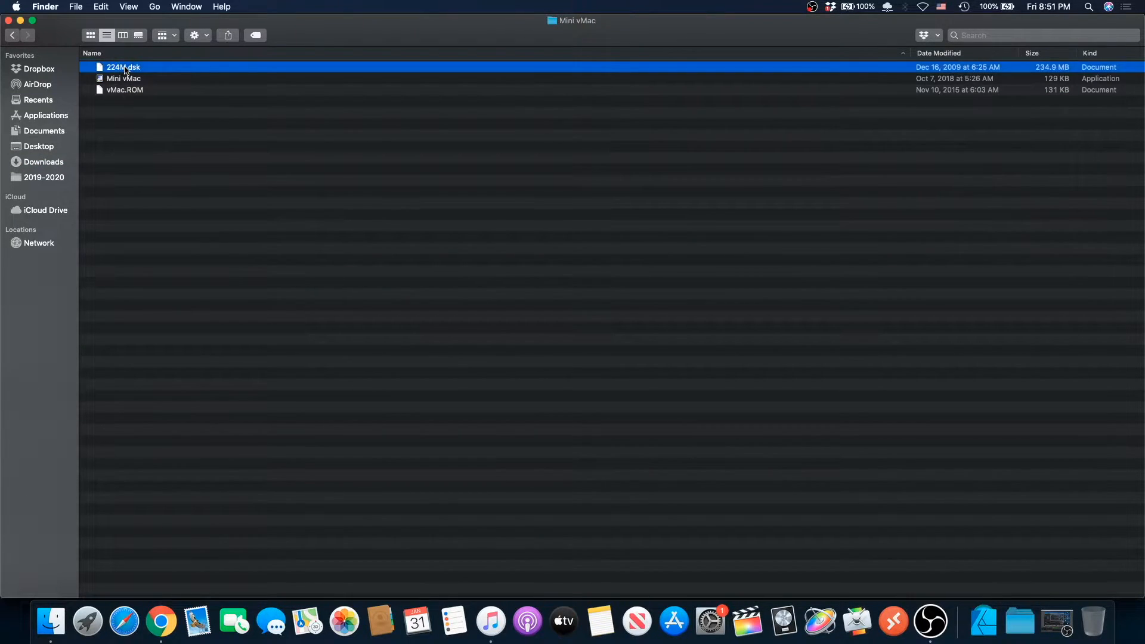
{"action": "key", "text": "Return"}
{"action": "key", "text": "BackSpace"}
{"action": "type", "text": "System 7.1"}
{"action": "key", "text": "Return"}
{"action": "left_click", "coordinate": [176, 125]}
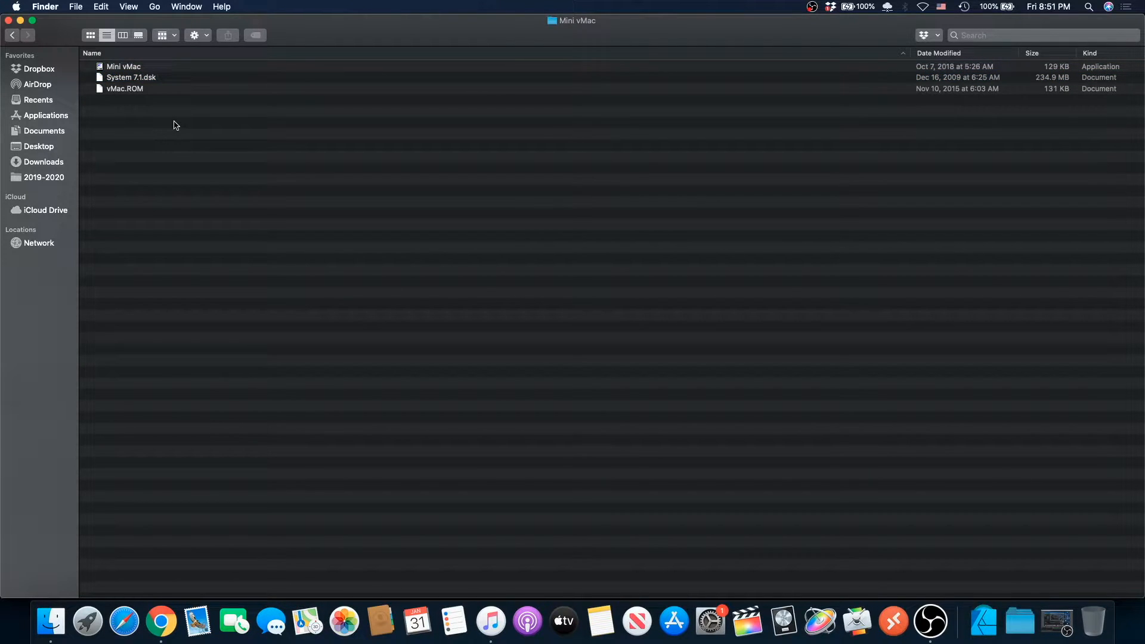
Launch Mini vMac, return to Finder and open the extracted Apple Mac OS 7.1 (3.5-1.44mb) folder in Downloads
{"action": "left_click", "coordinate": [130, 69]}
{"action": "double_click", "coordinate": [130, 68]}
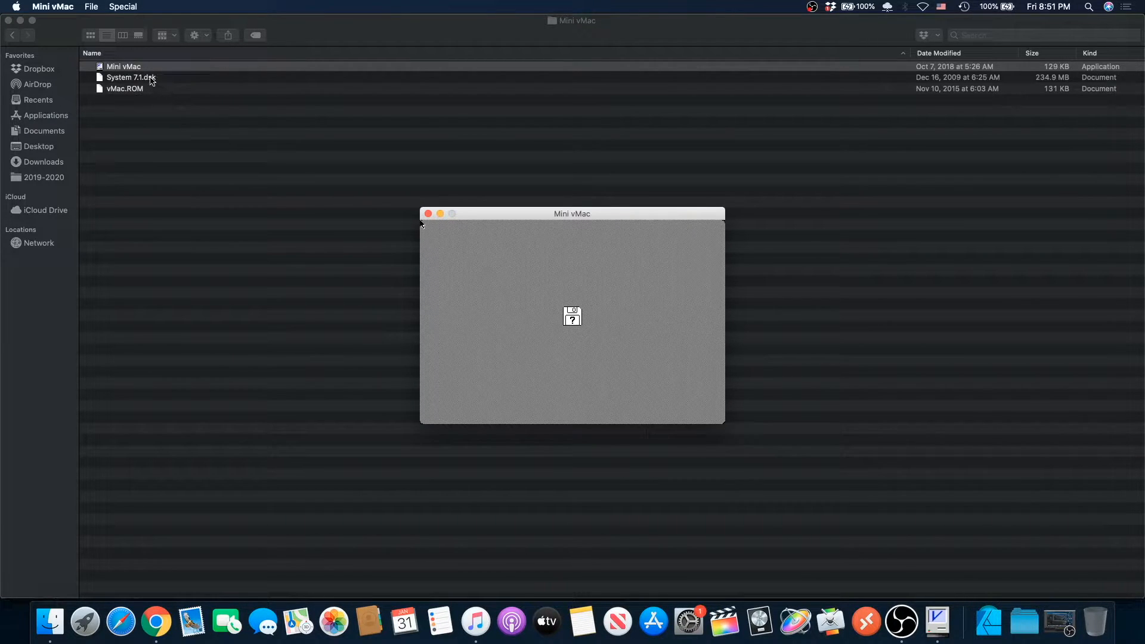
{"action": "left_click", "coordinate": [10, 36]}
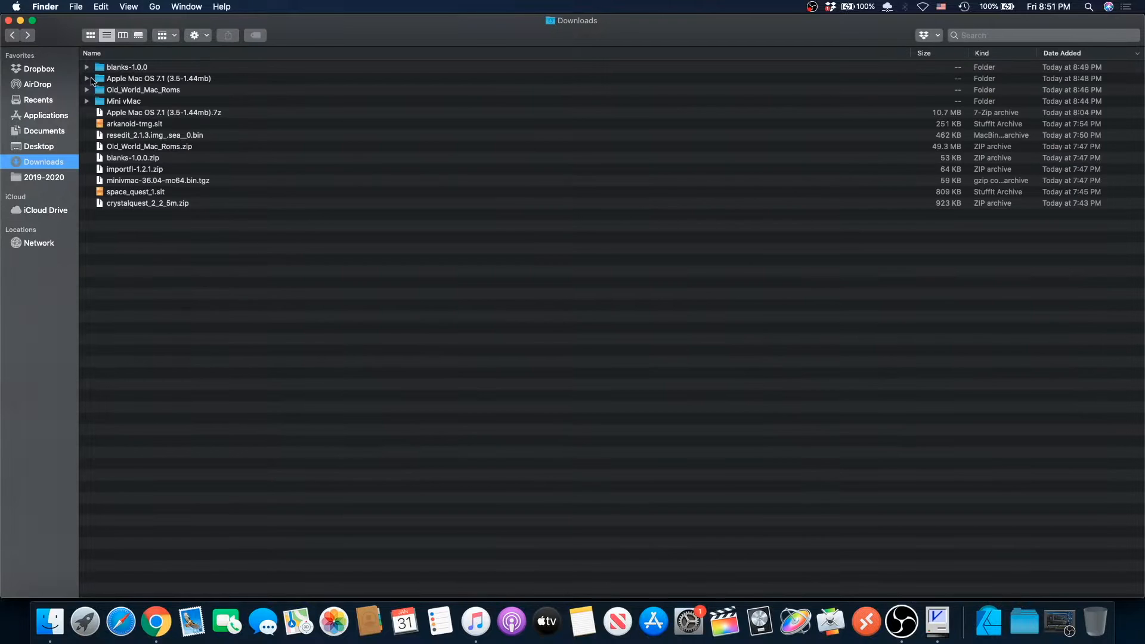
{"action": "double_click", "coordinate": [130, 82]}
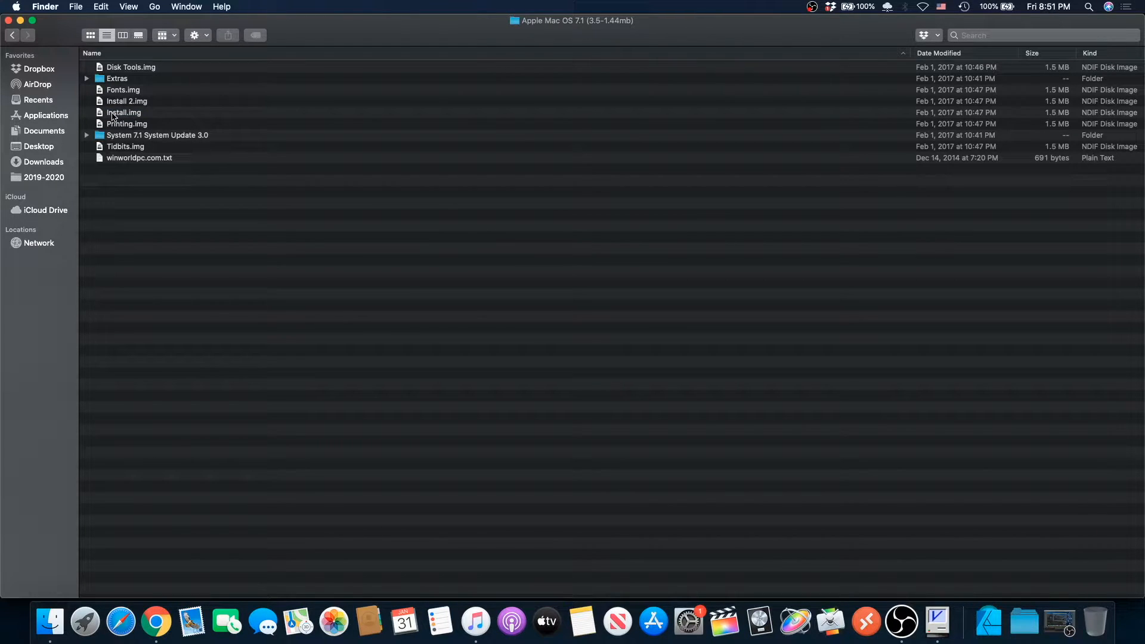
Boot Mini vMac from Install.img and mount System 7.1.dsk from the Mini vMac folder
{"action": "left_click_drag", "start_coordinate": [112, 116], "coordinate": [481, 286]}
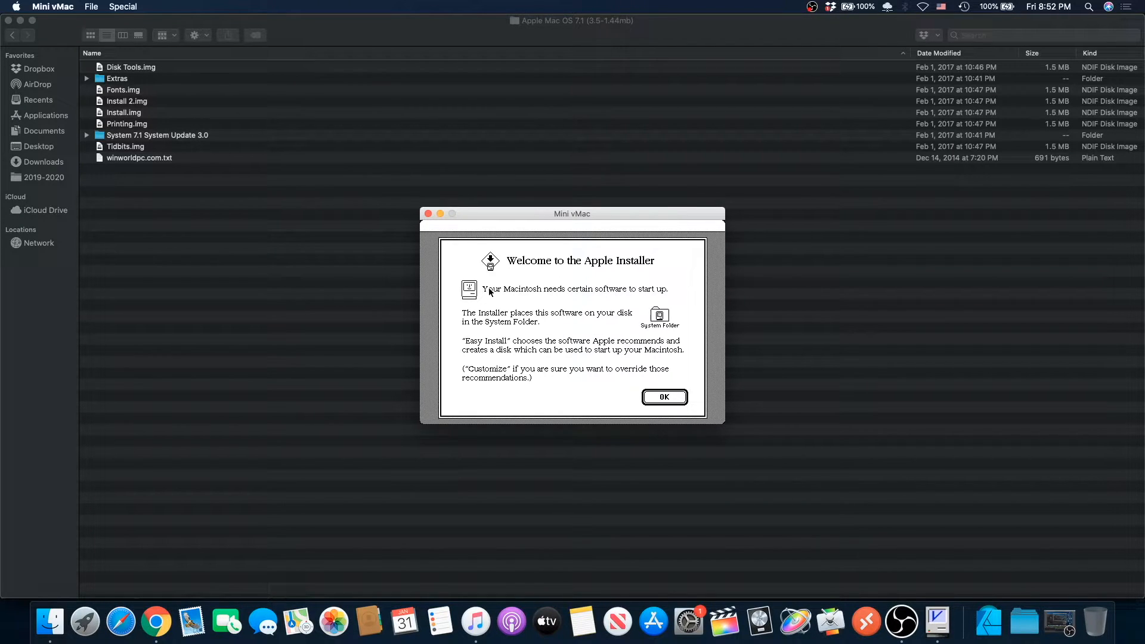
{"action": "left_click", "coordinate": [17, 38]}
{"action": "left_click", "coordinate": [132, 106]}
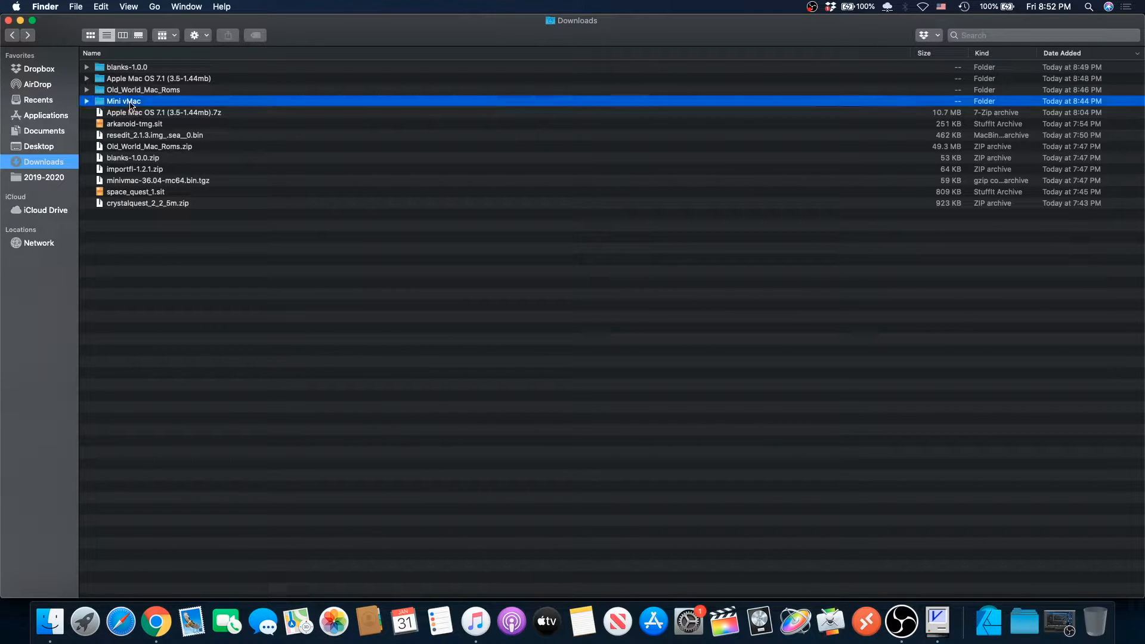
{"action": "double_click", "coordinate": [132, 105]}
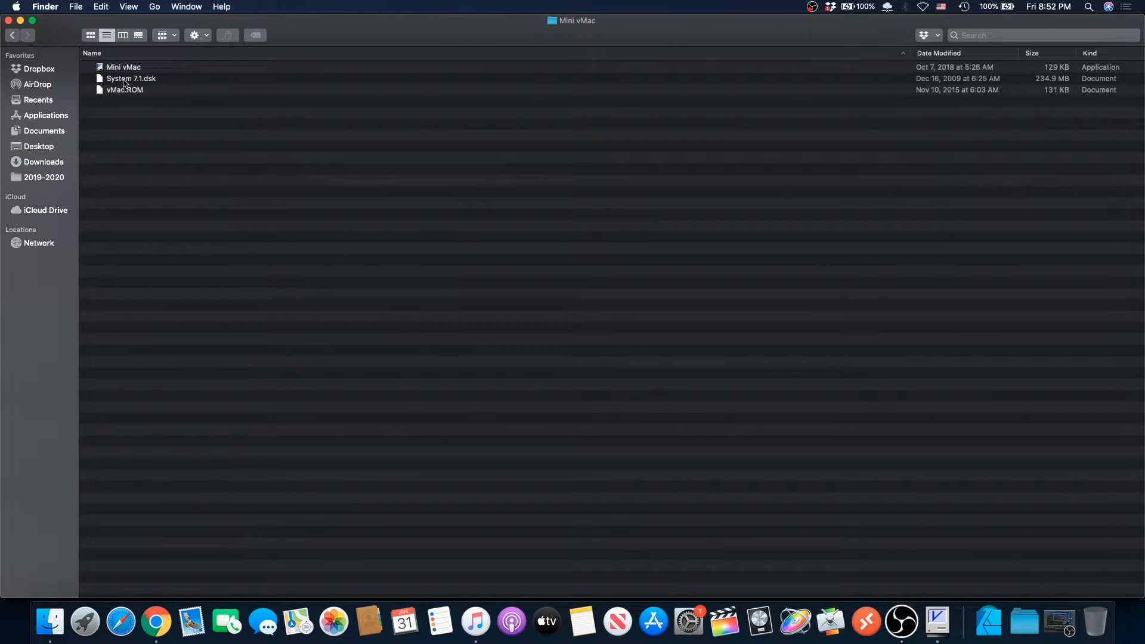
{"action": "left_click_drag", "start_coordinate": [124, 81], "coordinate": [549, 289]}
{"action": "key", "text": "super+Tab"}
{"action": "key", "text": "super+Tab"}
{"action": "key", "text": "super+Tab"}
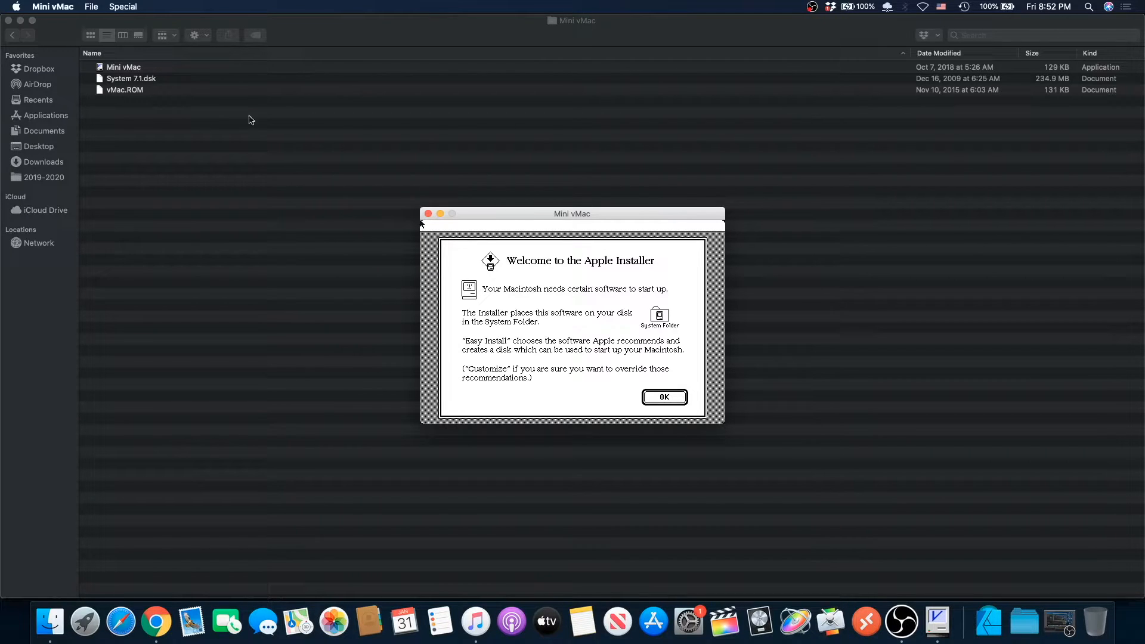
Start the Easy Install of version 7.1 onto the Untitled disk and set the emulation speed to All out
{"action": "left_click", "coordinate": [666, 399]}
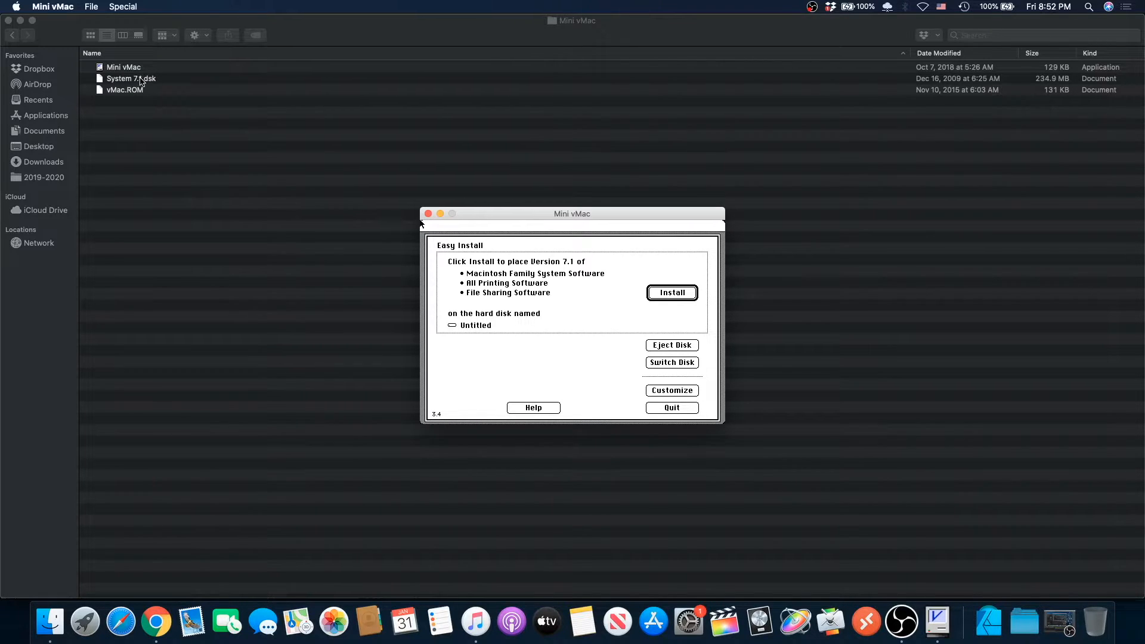
{"action": "left_click", "coordinate": [668, 291]}
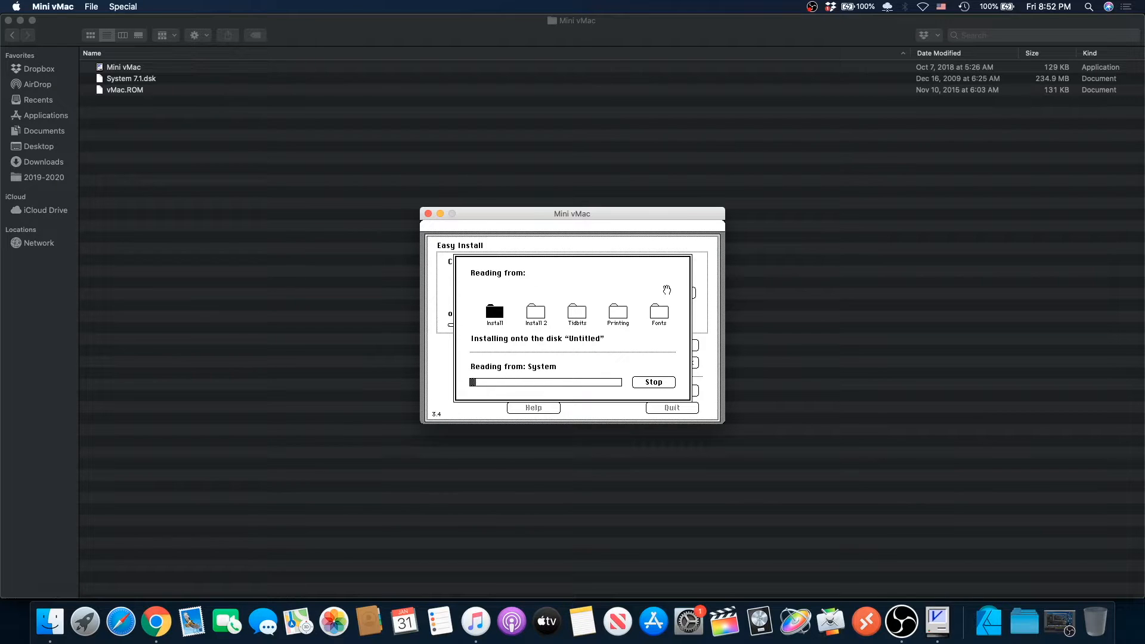
{"action": "key", "text": "ctrl+s"}
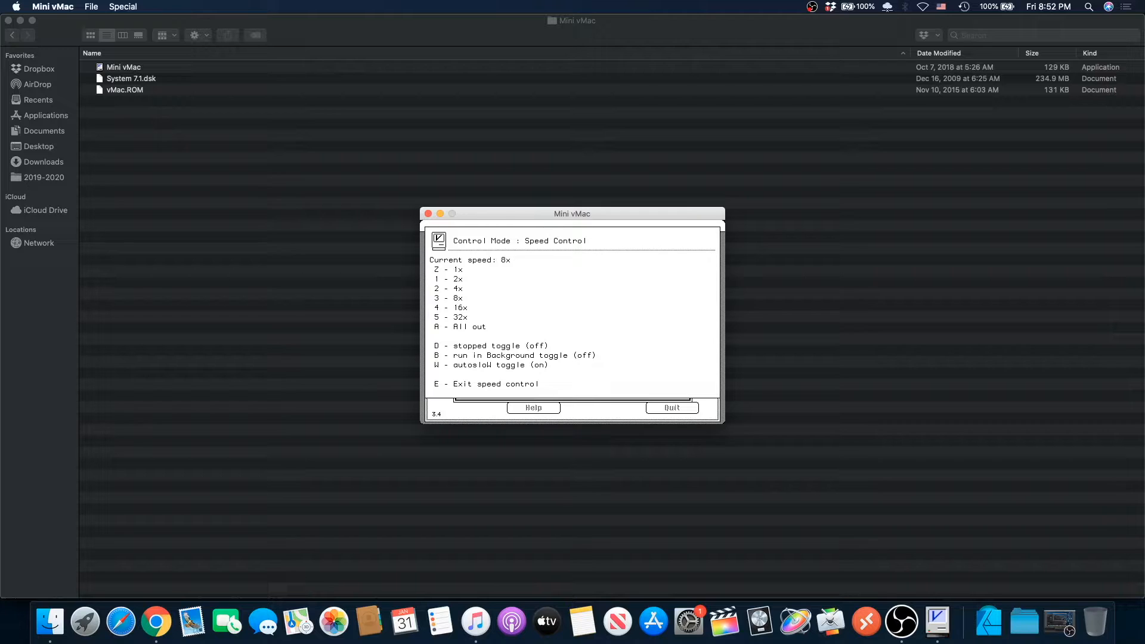
{"action": "key", "text": "ctrl+a"}
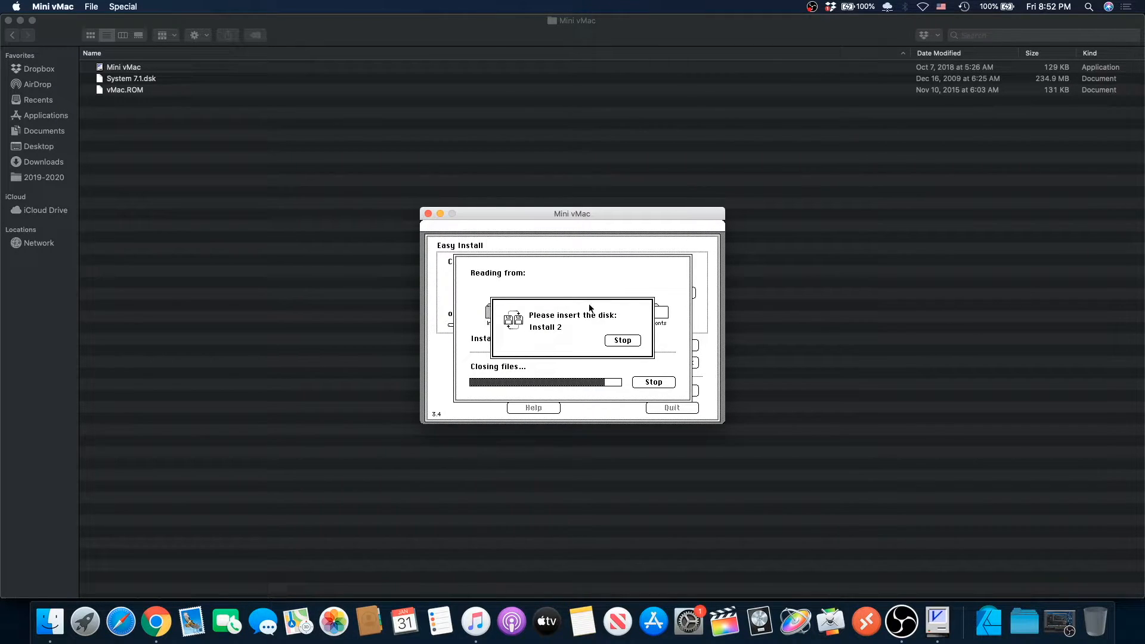
Return to the Apple Mac OS 7.1 folder in Finder and insert Install 2.img into Mini vMac
{"action": "left_click", "coordinate": [12, 36]}
{"action": "double_click", "coordinate": [132, 78]}
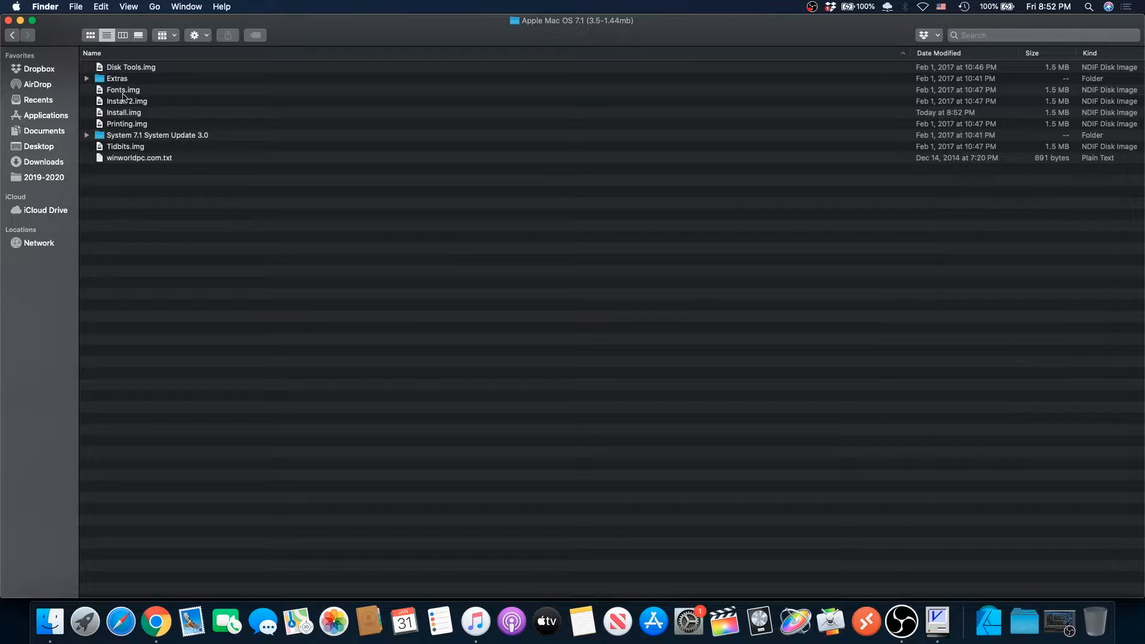
{"action": "left_click", "coordinate": [107, 103]}
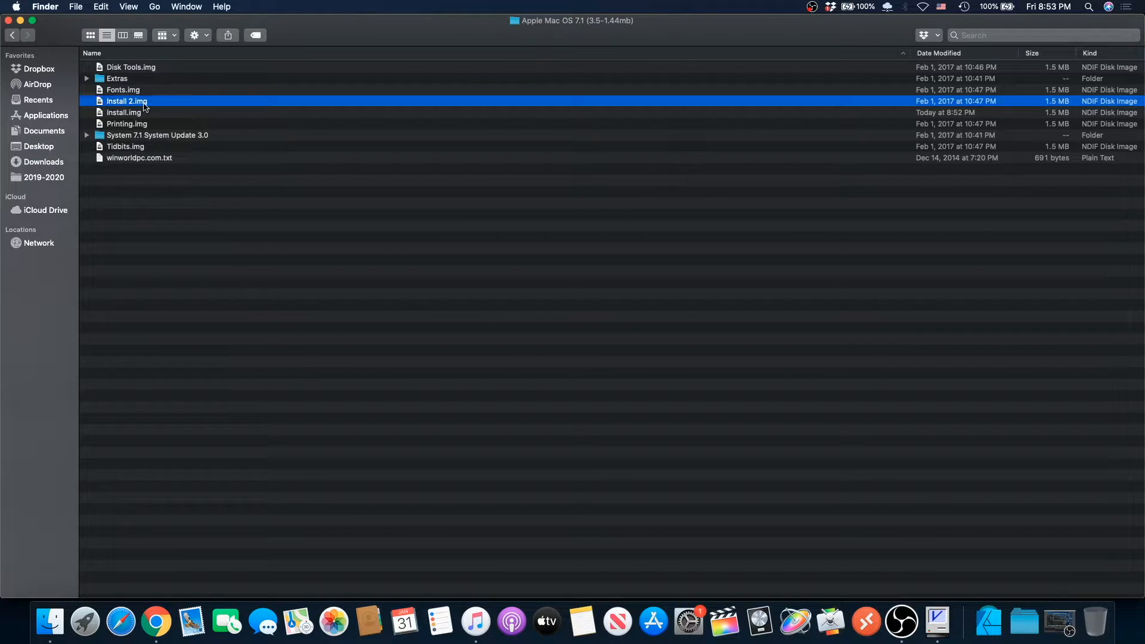
{"action": "left_click_drag", "start_coordinate": [144, 107], "coordinate": [598, 307]}
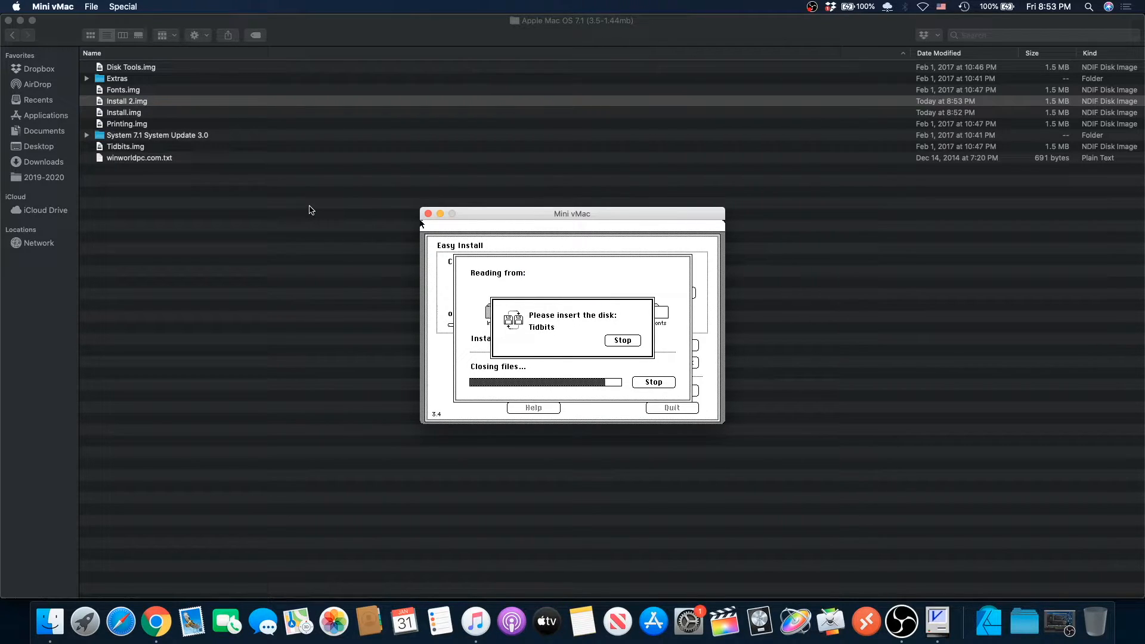
Insert Tidbits.img and Printing.img into Mini vMac to continue the installation
{"action": "left_click", "coordinate": [159, 148]}
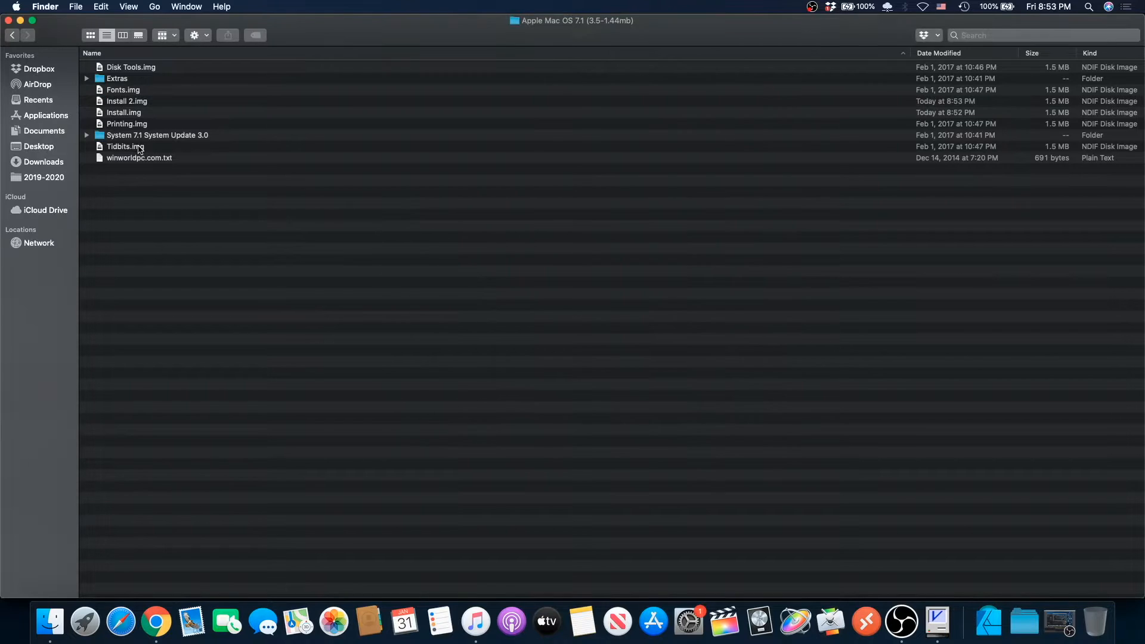
{"action": "left_click", "coordinate": [140, 149]}
{"action": "left_click_drag", "start_coordinate": [140, 150], "coordinate": [539, 315]}
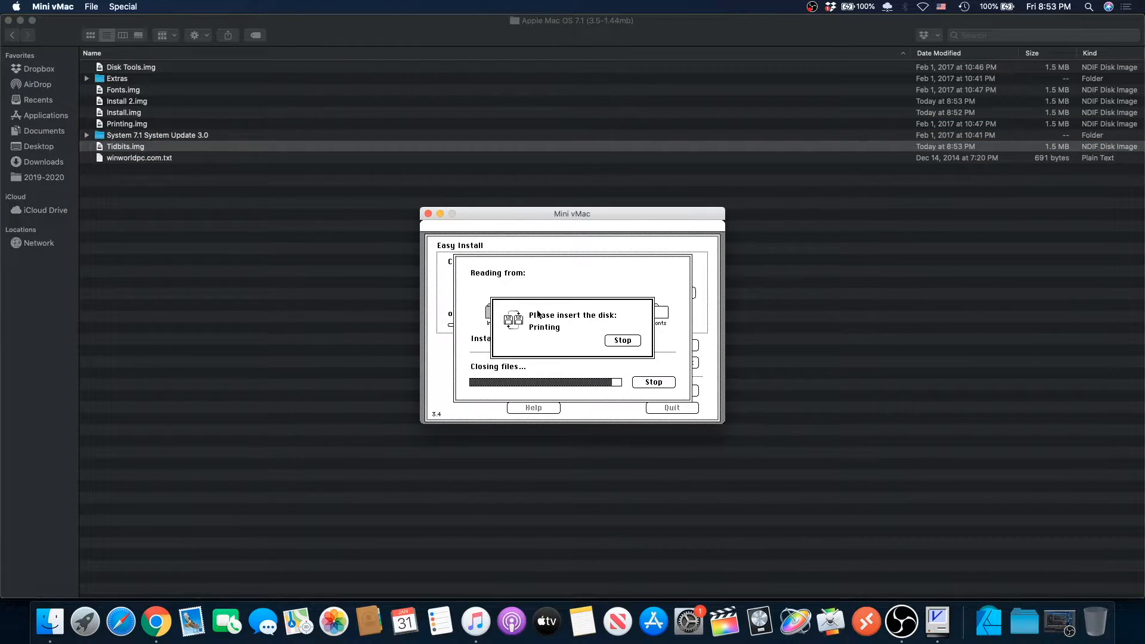
{"action": "left_click", "coordinate": [212, 219]}
{"action": "left_click", "coordinate": [143, 125]}
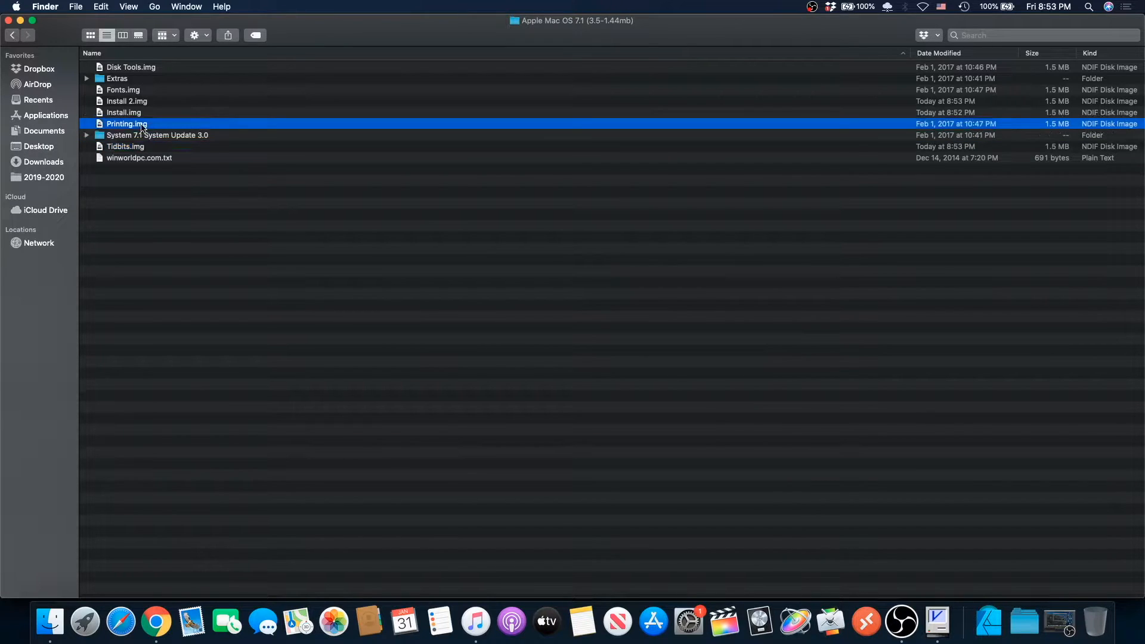
{"action": "left_click_drag", "start_coordinate": [143, 126], "coordinate": [546, 333]}
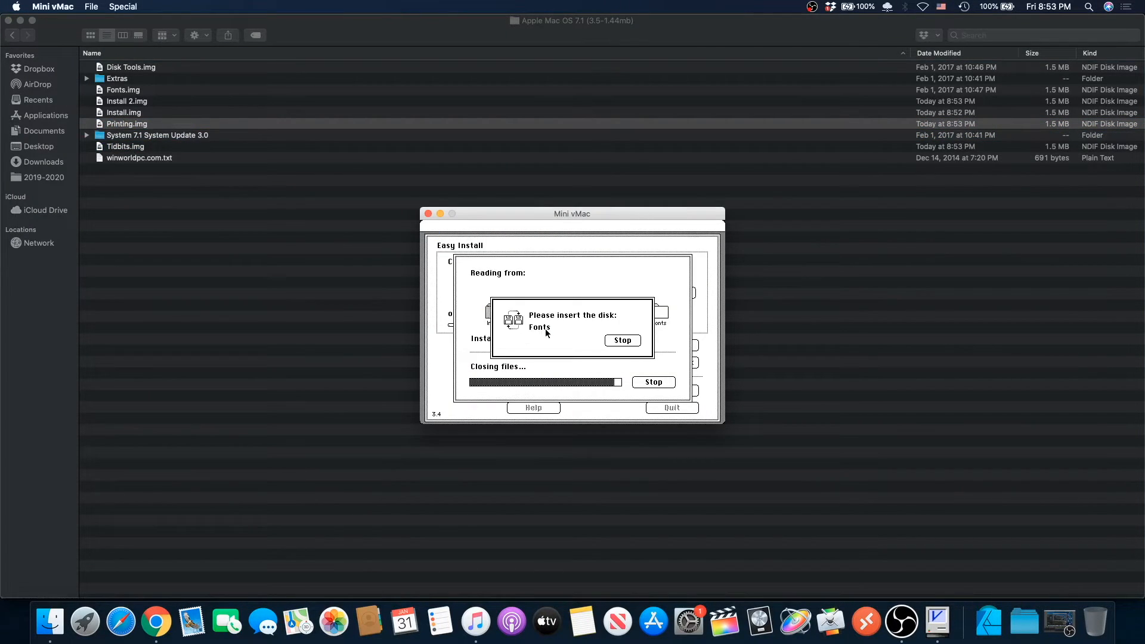
Insert Fonts.img and Install.img into Mini vMac to complete the installation
{"action": "left_click", "coordinate": [114, 92]}
{"action": "left_click_drag", "start_coordinate": [114, 92], "coordinate": [513, 297]}
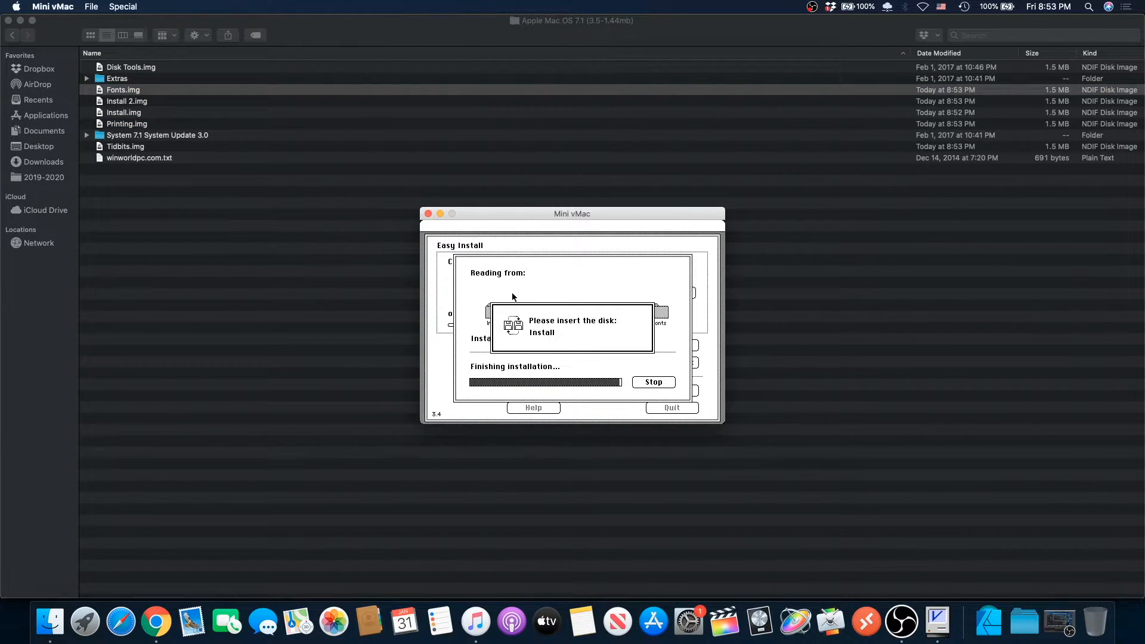
{"action": "left_click", "coordinate": [128, 116]}
{"action": "left_click", "coordinate": [129, 117]}
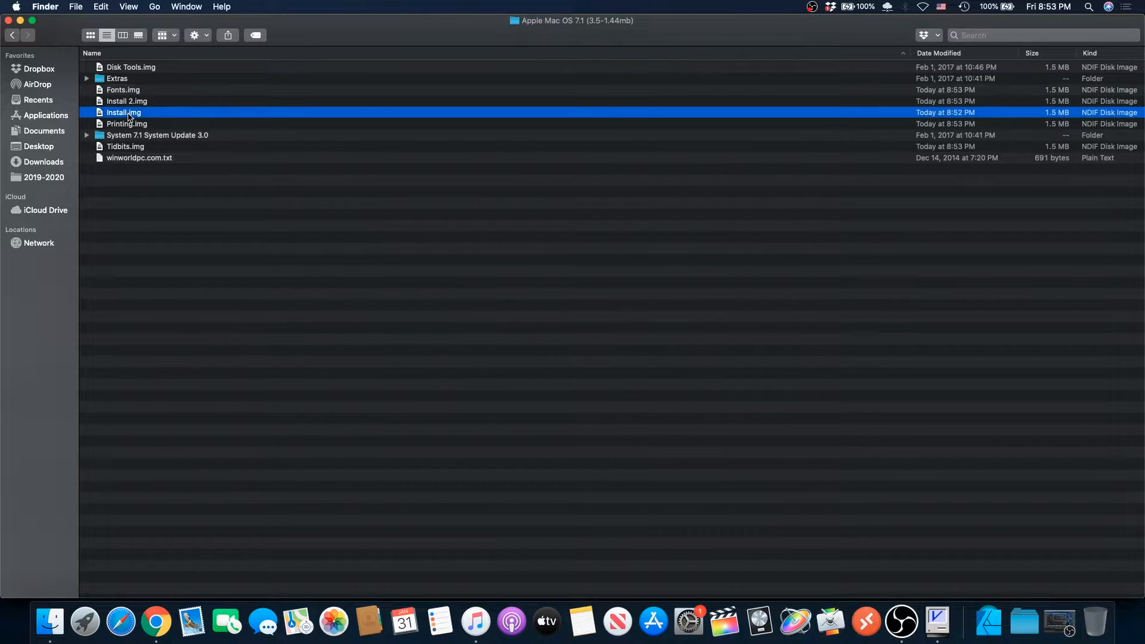
{"action": "left_click_drag", "start_coordinate": [128, 117], "coordinate": [525, 319]}
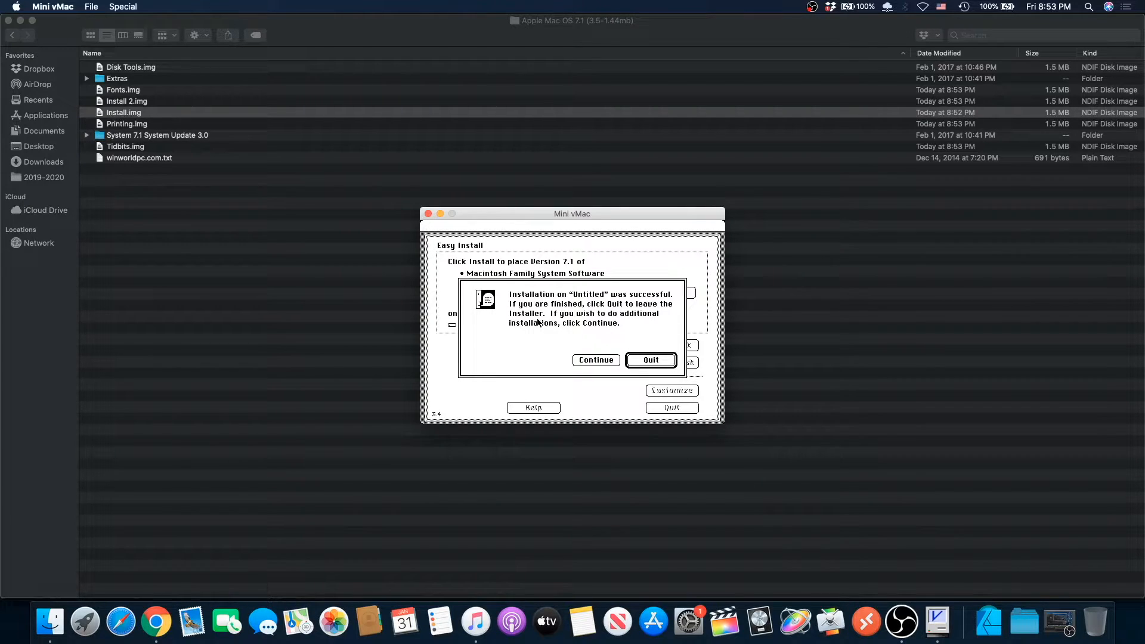
Quit the installer with a restart of the emulated Macintosh and set the emulation speed to 8x
{"action": "left_click", "coordinate": [644, 362]}
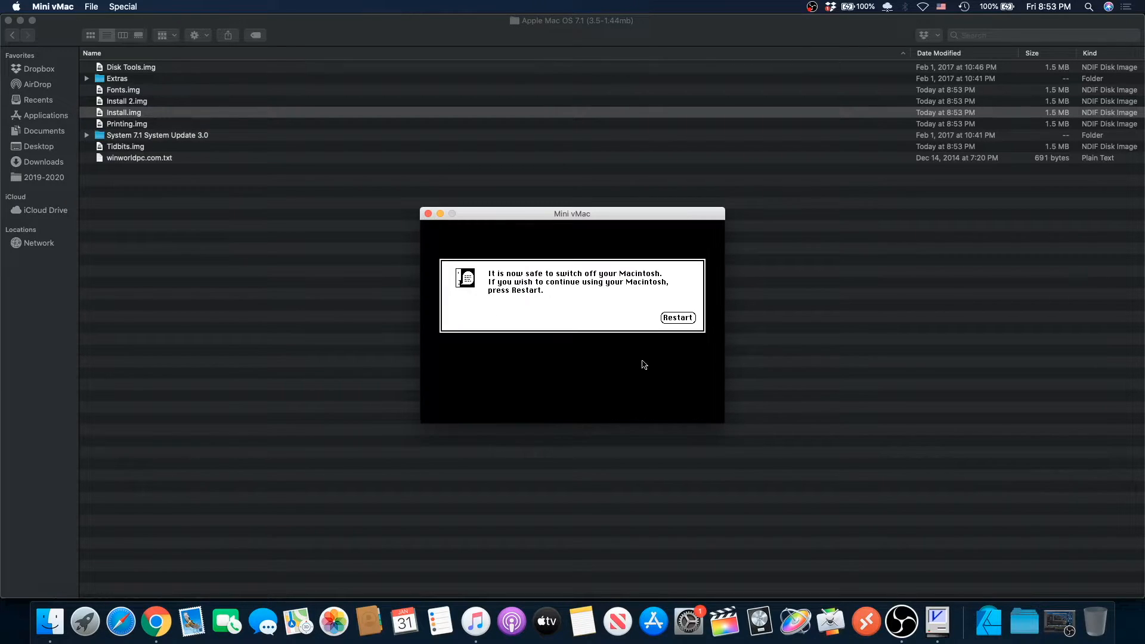
{"action": "left_click", "coordinate": [673, 319]}
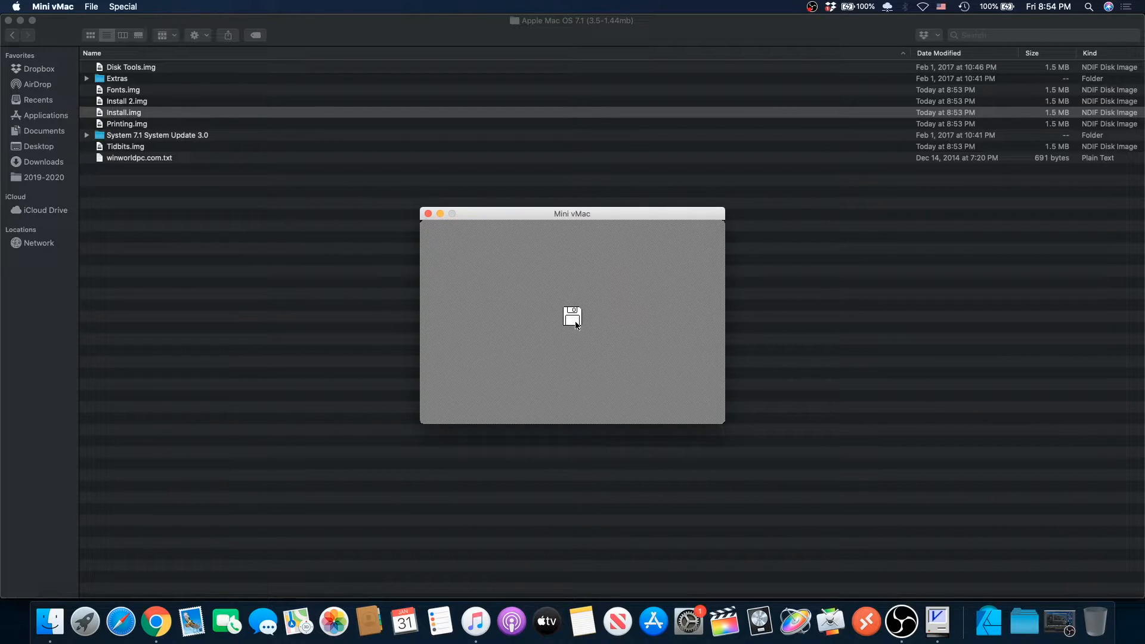
{"action": "key", "text": "ctrl"}
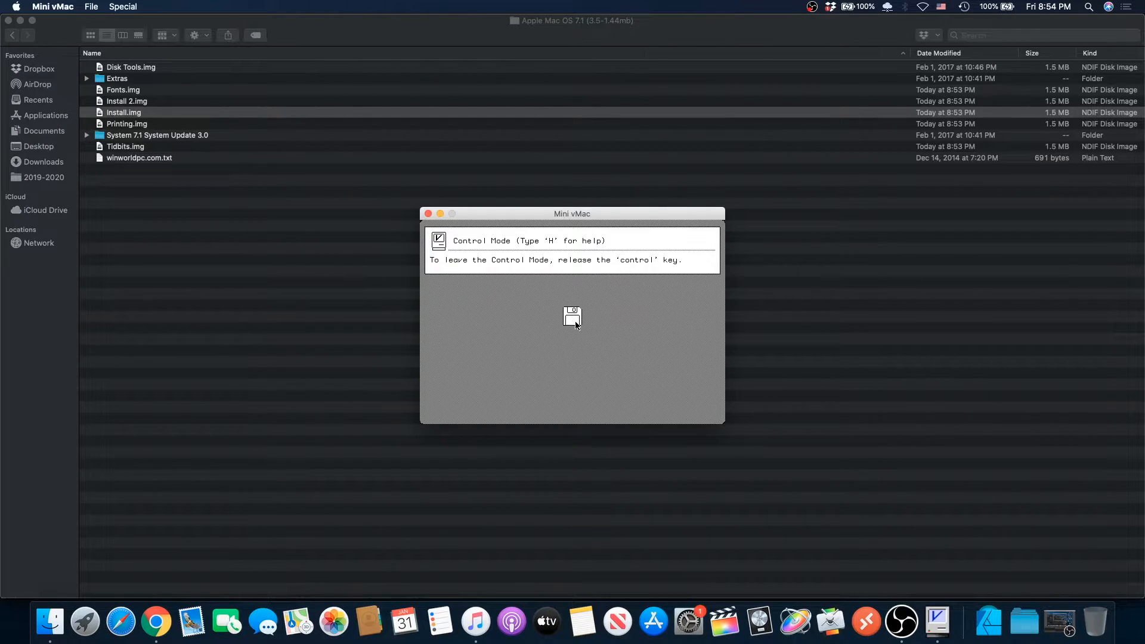
{"action": "key", "text": "s"}
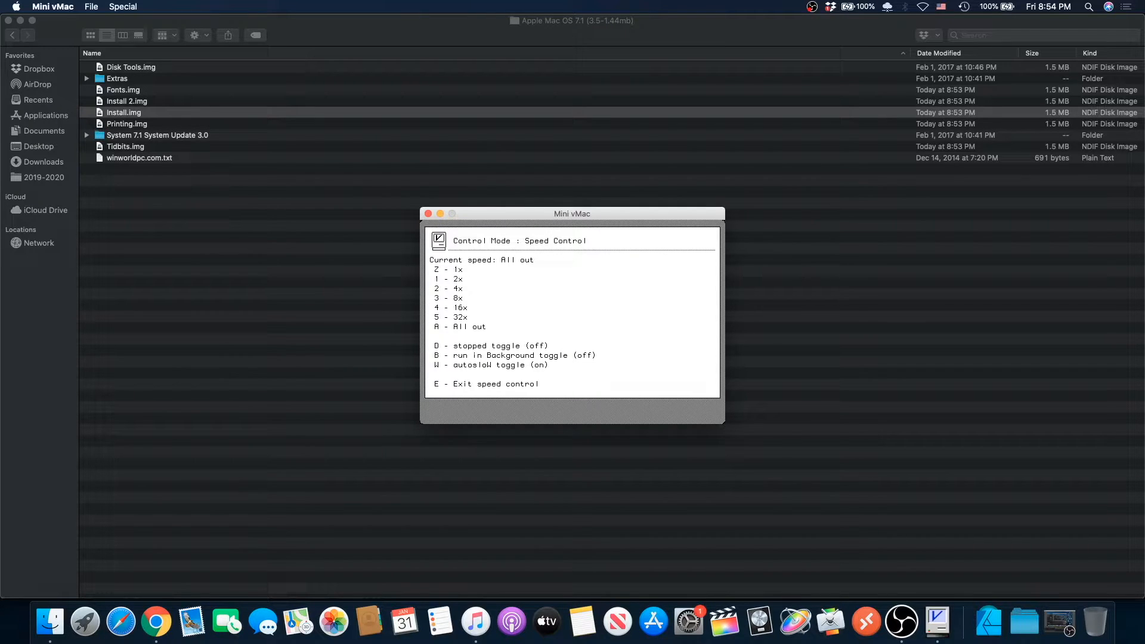
{"action": "key", "text": "3"}
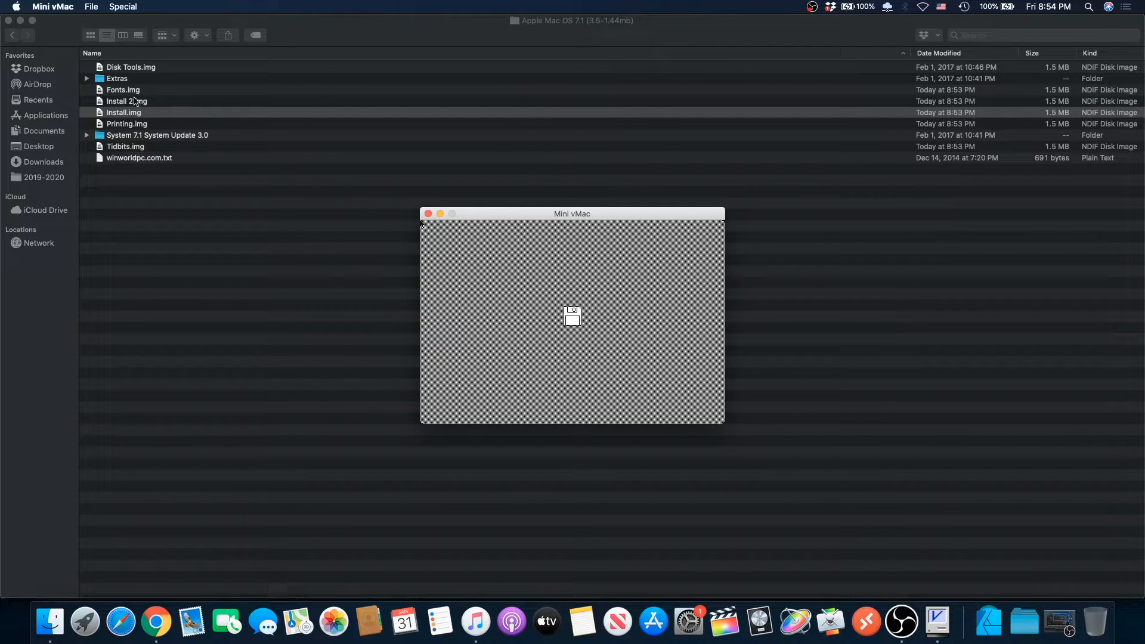
Boot Mini vMac from System 7.1.dsk in the Mini vMac folder
{"action": "left_click", "coordinate": [10, 36]}
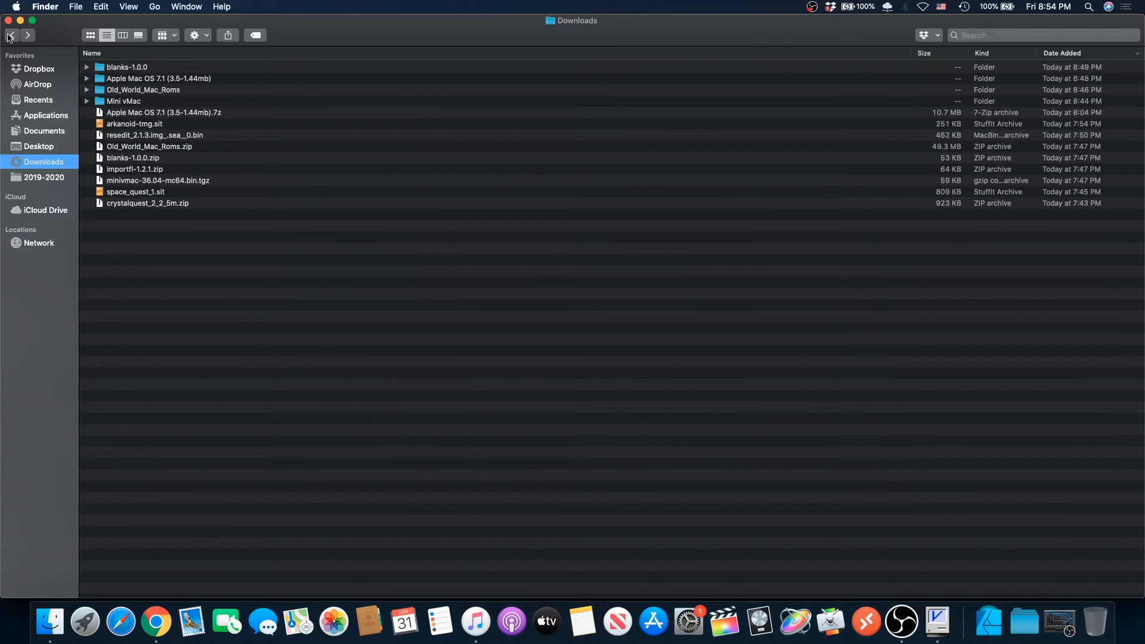
{"action": "double_click", "coordinate": [128, 102]}
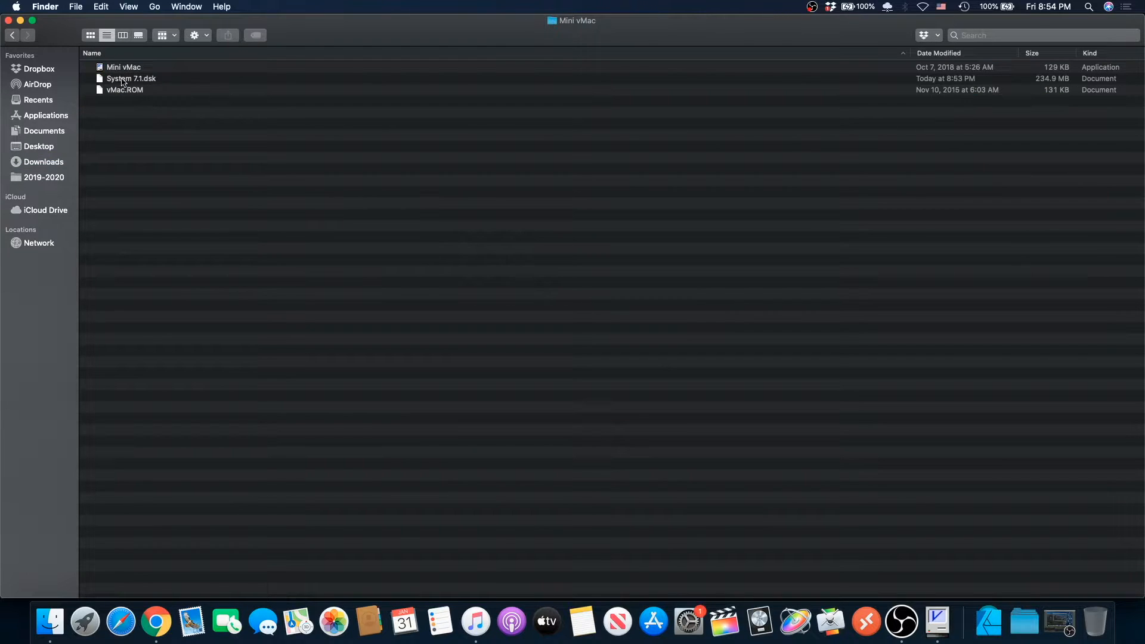
{"action": "left_click", "coordinate": [124, 80]}
{"action": "double_click", "coordinate": [130, 81]}
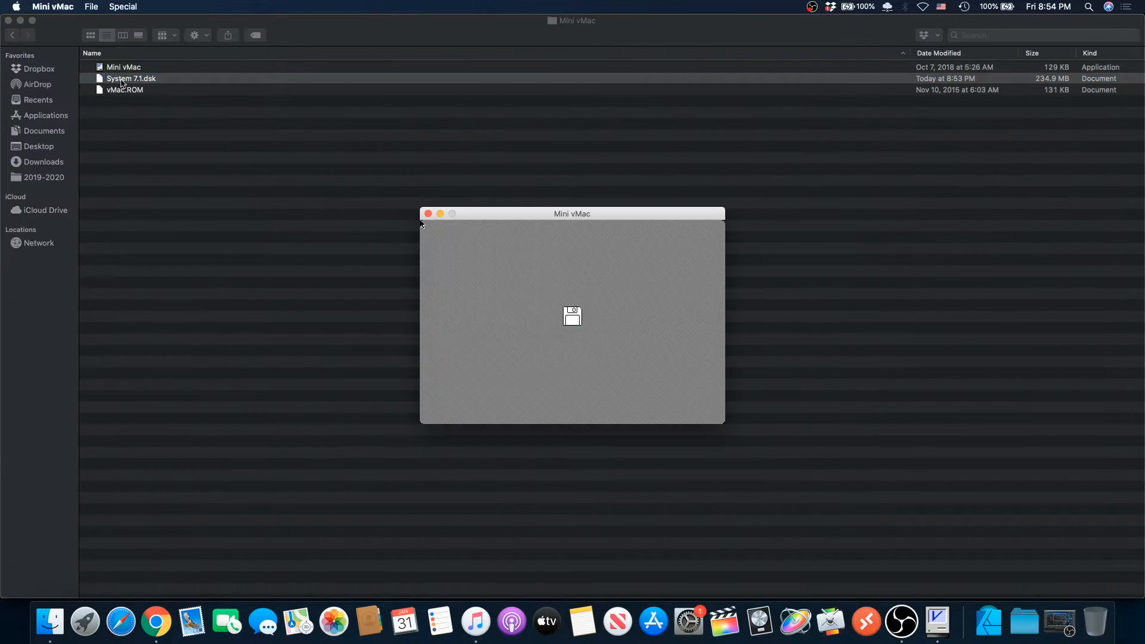
{"action": "left_click_drag", "start_coordinate": [119, 81], "coordinate": [580, 318]}
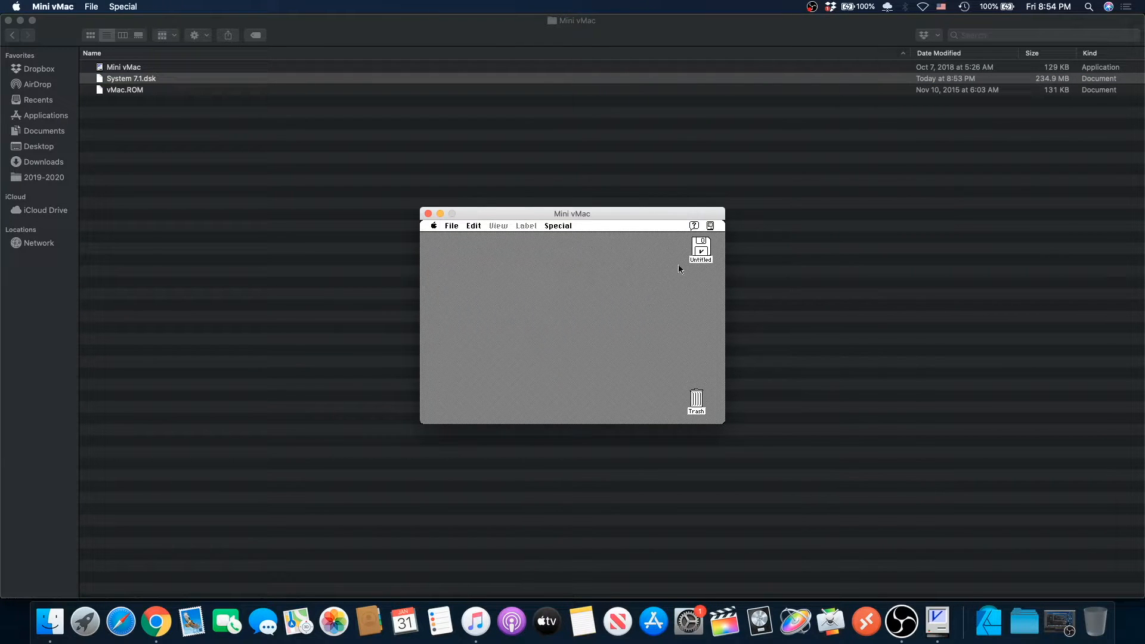
Check the system version and memory in About This Macintosh, and close the window
{"action": "left_click", "coordinate": [434, 226]}
{"action": "left_click", "coordinate": [442, 237]}
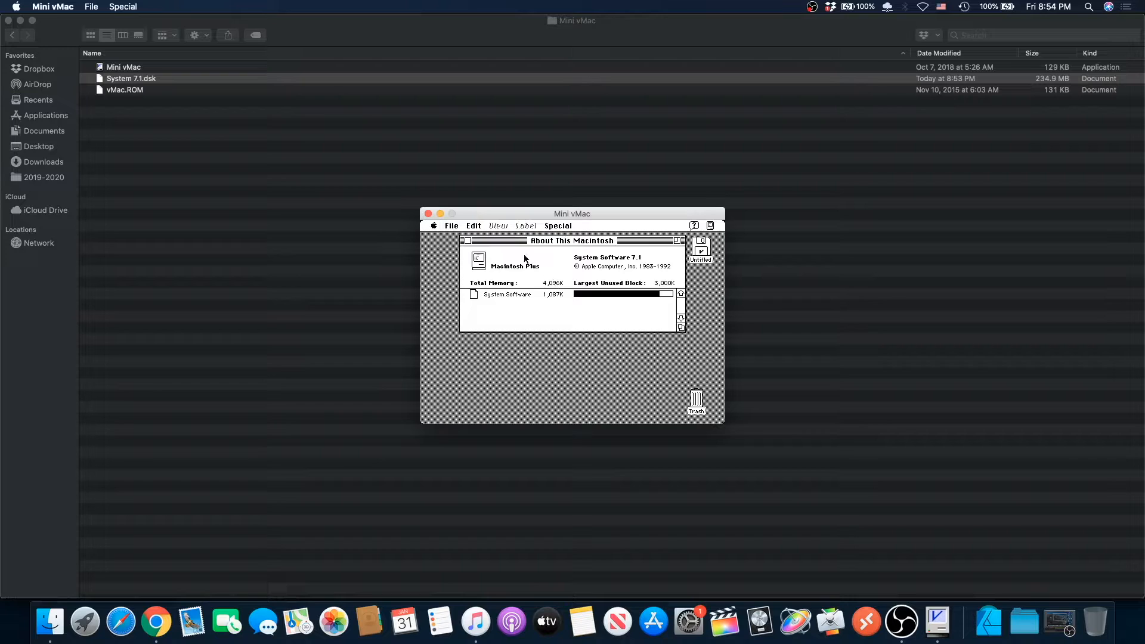
{"action": "left_click", "coordinate": [469, 241]}
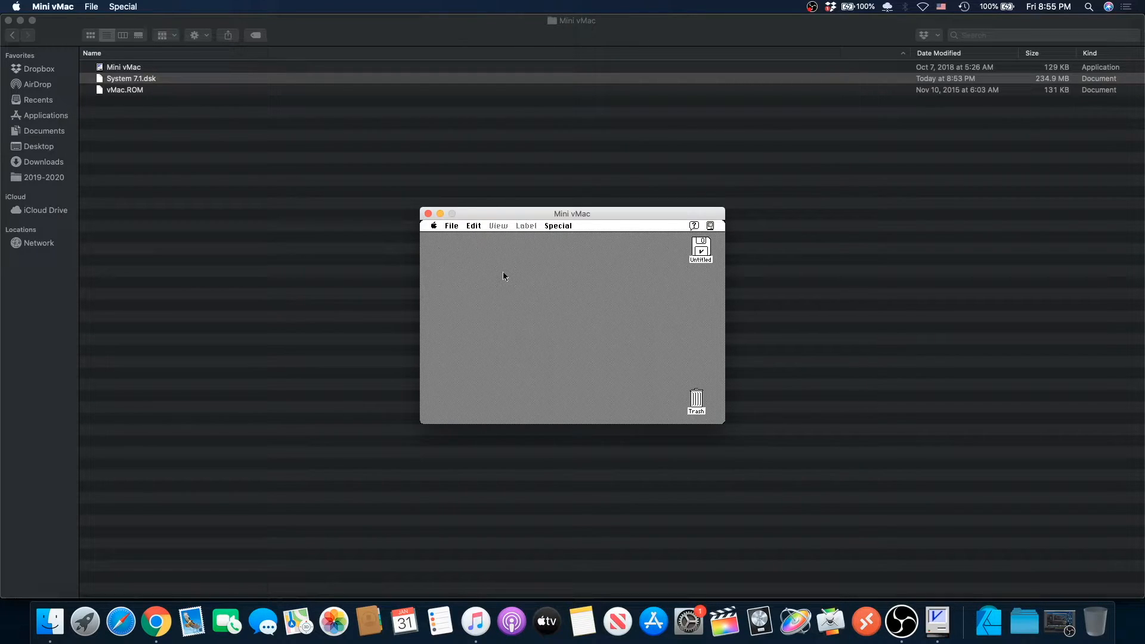
Rename the Untitled disk on the emulated desktop as Macintosh HD
{"action": "left_click", "coordinate": [697, 261]}
{"action": "left_click_drag", "start_coordinate": [710, 261], "coordinate": [681, 263]}
{"action": "type", "text": "Macintosh HD"}
{"action": "key", "text": "Return"}
{"action": "left_click", "coordinate": [662, 316]}
Show the Downloads folder in Finder alongside the running Mini vMac
{"action": "left_click", "coordinate": [40, 160]}
{"action": "left_click", "coordinate": [40, 161]}
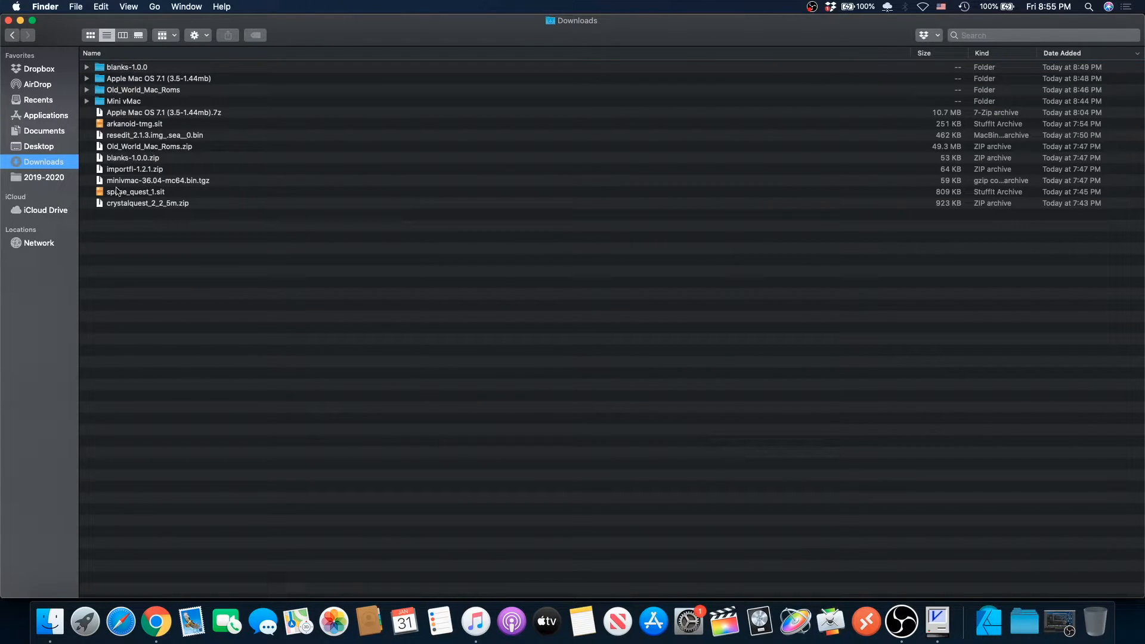
{"action": "key", "text": "super+Tab"}
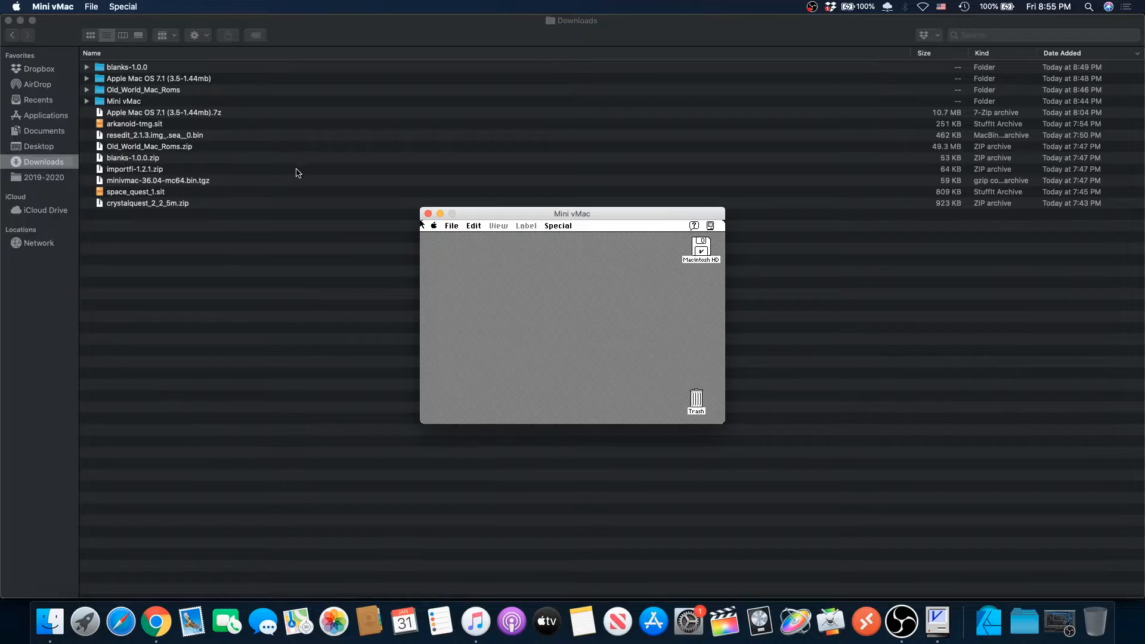
{"action": "left_click", "coordinate": [296, 174]}
Switch to Chrome and review the Macintosh Repository pages for Crystal Quest, Space Quest I, Arkanoid and ResEdit 2.1.3
{"action": "key", "text": "super+Tab"}
{"action": "key", "text": "Tab"}
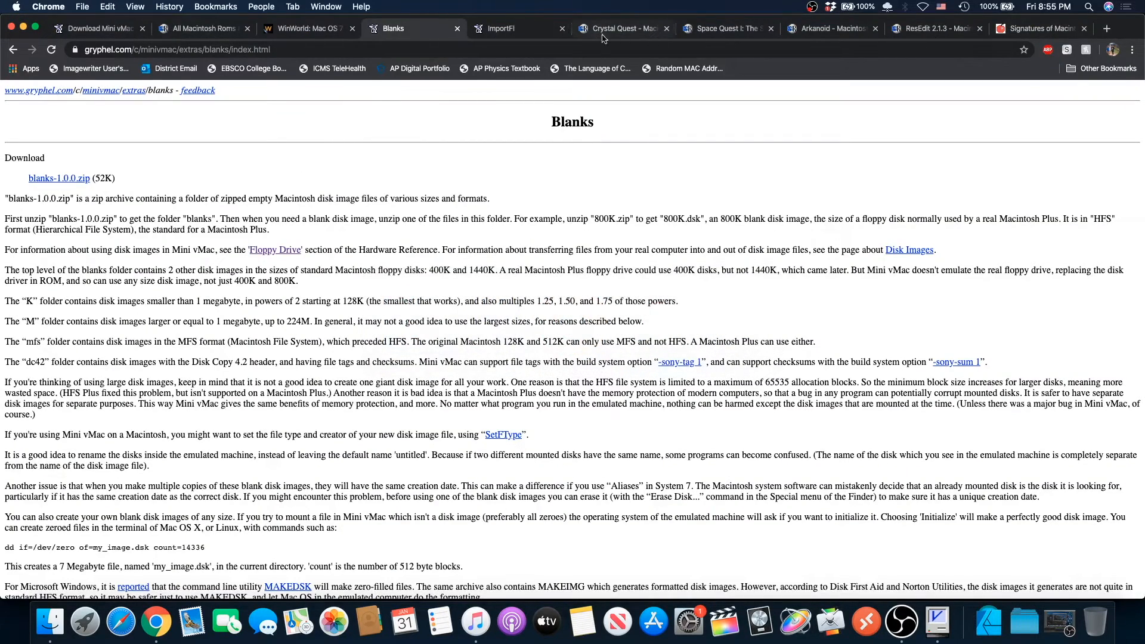
{"action": "left_click", "coordinate": [604, 30]}
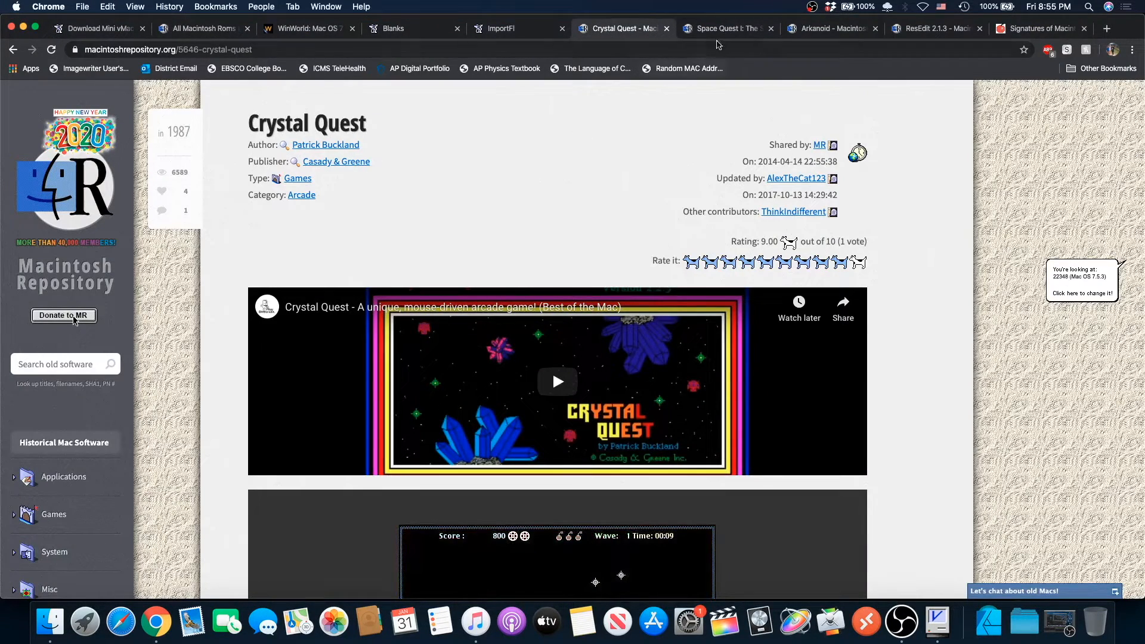
{"action": "left_click", "coordinate": [724, 35]}
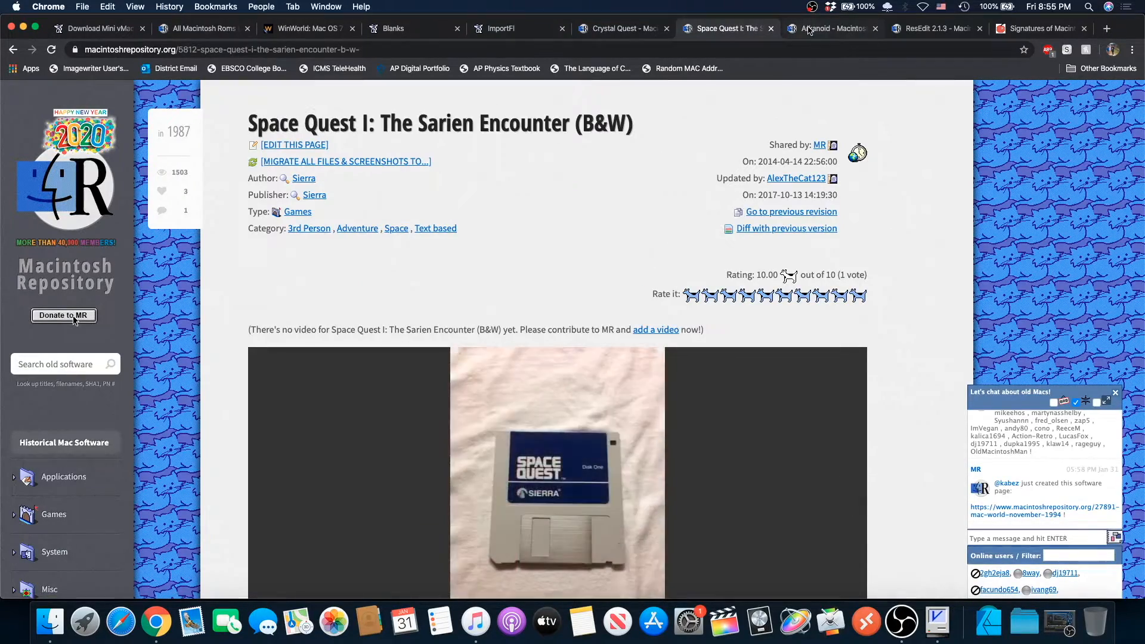
{"action": "left_click", "coordinate": [811, 29]}
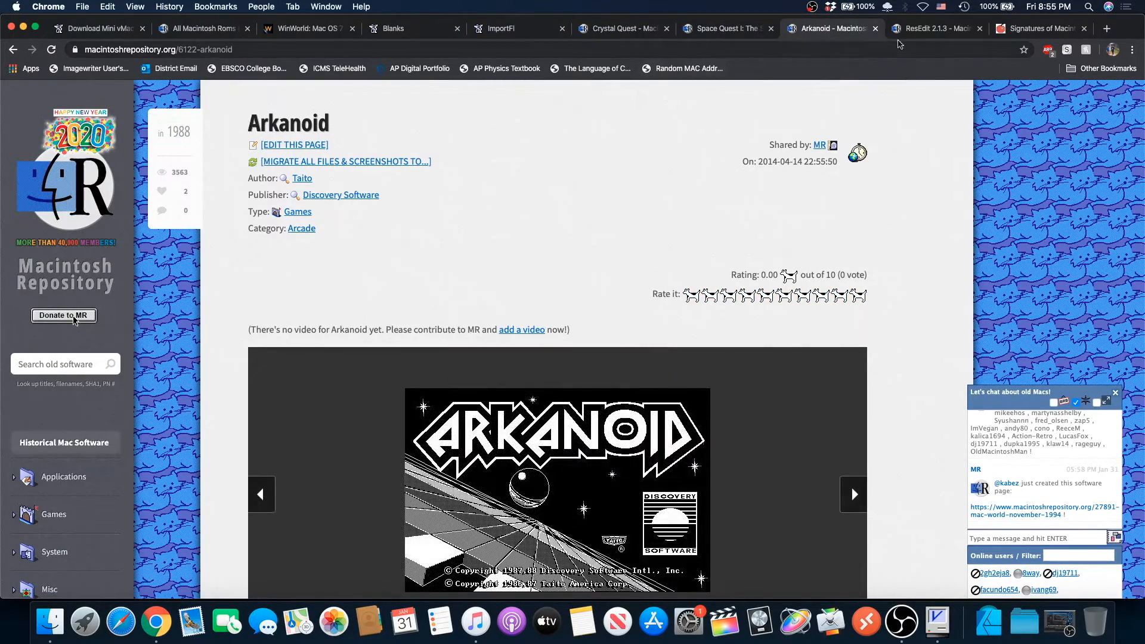
{"action": "left_click", "coordinate": [914, 30]}
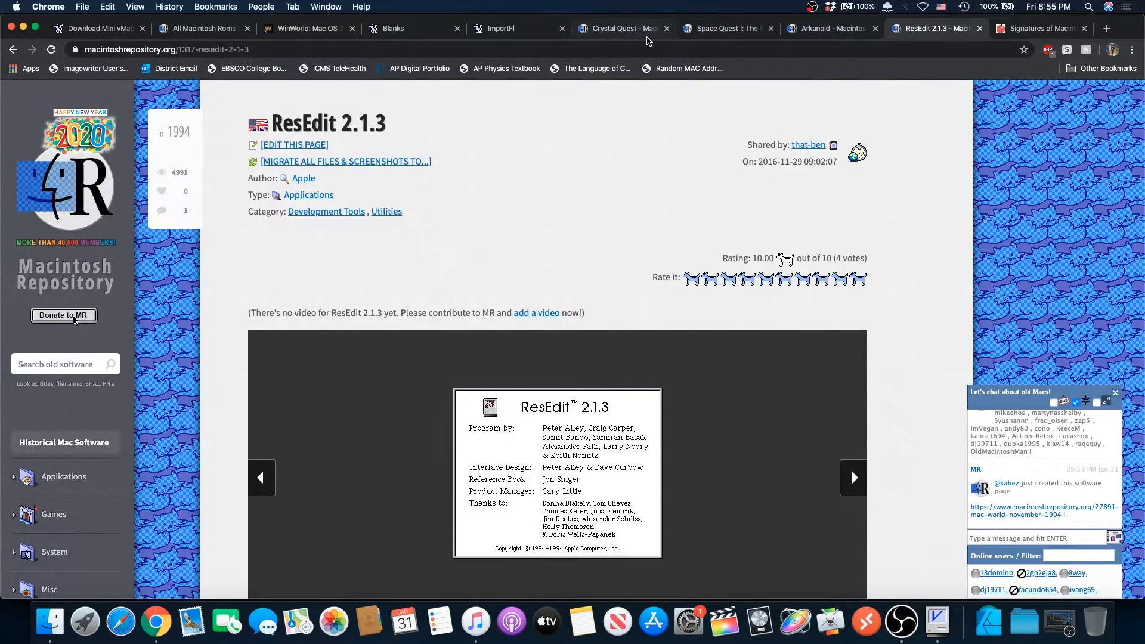
{"action": "left_click", "coordinate": [647, 36]}
Switch to Finder, extract crystalquest_2_2_5m.zip in Downloads and open the extracted folder
{"action": "key", "text": "super+Tab"}
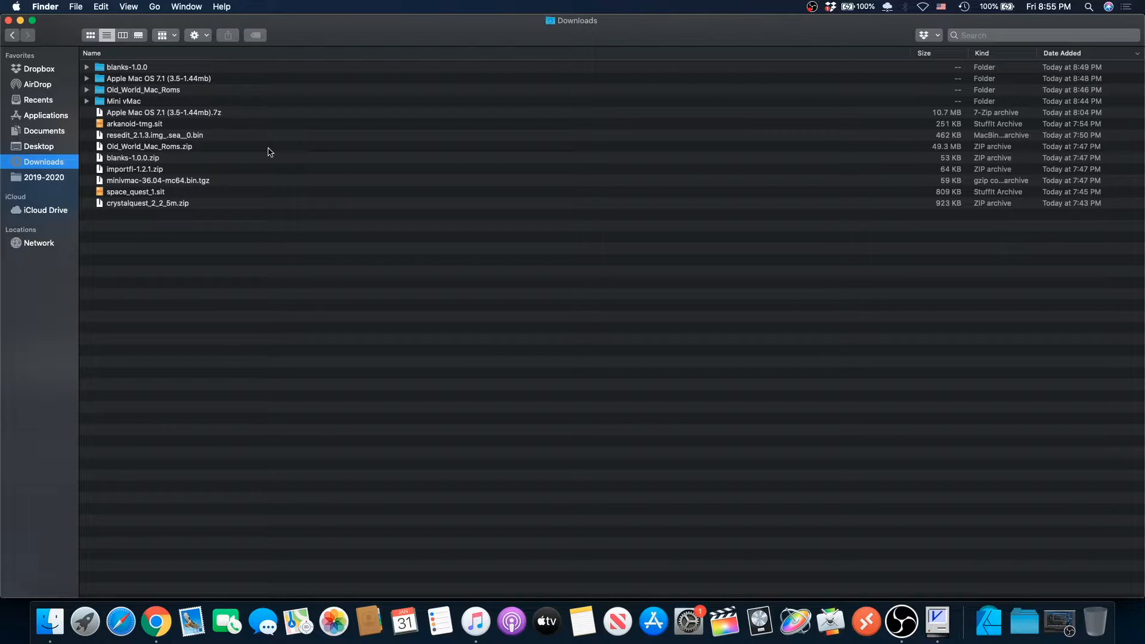
{"action": "double_click", "coordinate": [129, 204]}
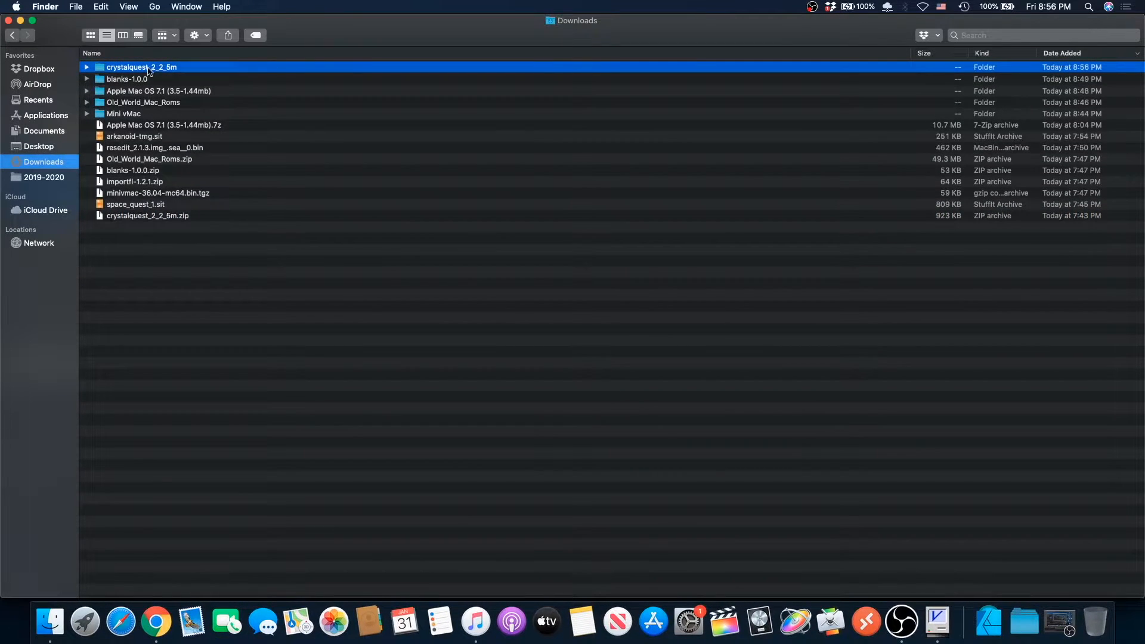
{"action": "double_click", "coordinate": [137, 67]}
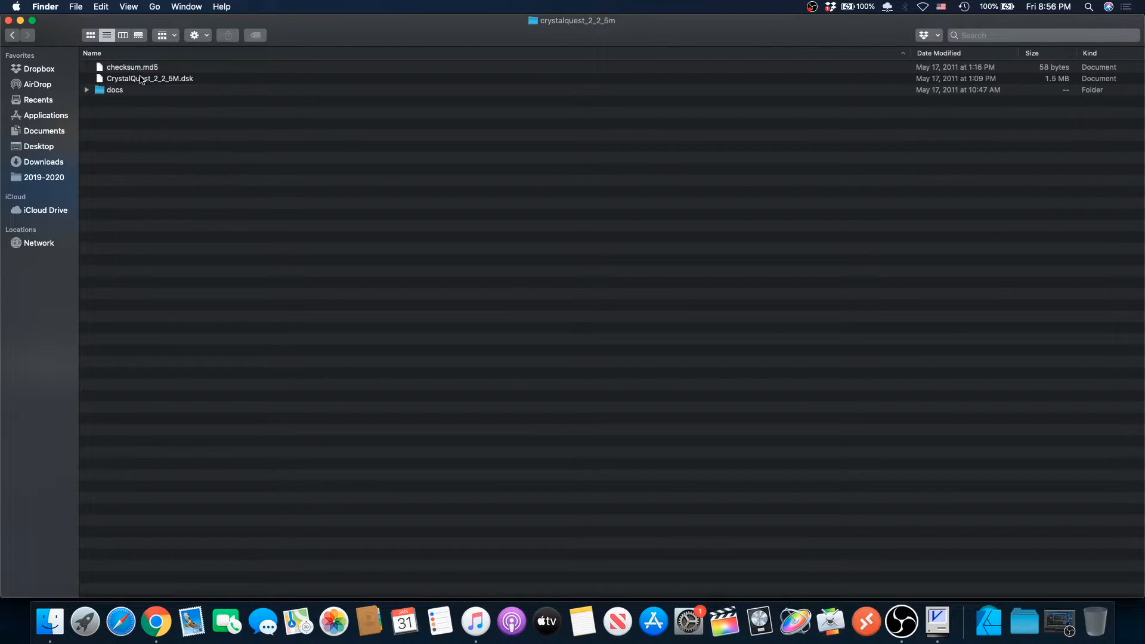
Insert CrystalQuest_2_2_5M.dsk into the running Mini vMac and open the Crystal Quest disk
{"action": "left_click", "coordinate": [143, 80]}
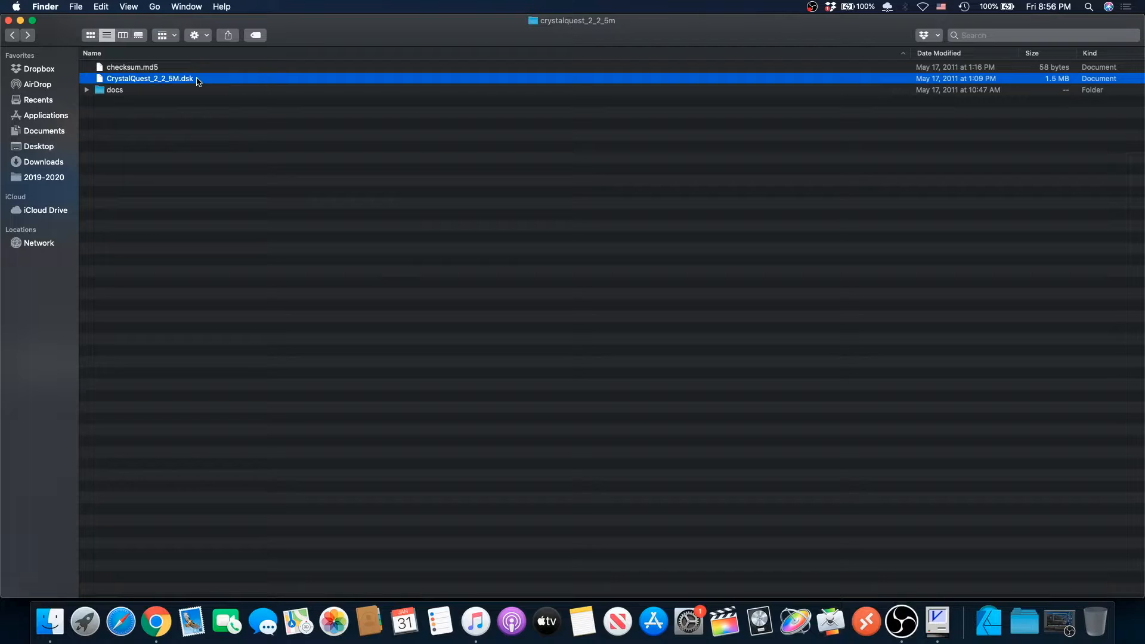
{"action": "left_click_drag", "start_coordinate": [204, 80], "coordinate": [567, 306]}
{"action": "key", "text": "super+Tab"}
{"action": "key", "text": "super+Tab"}
{"action": "double_click", "coordinate": [695, 281]}
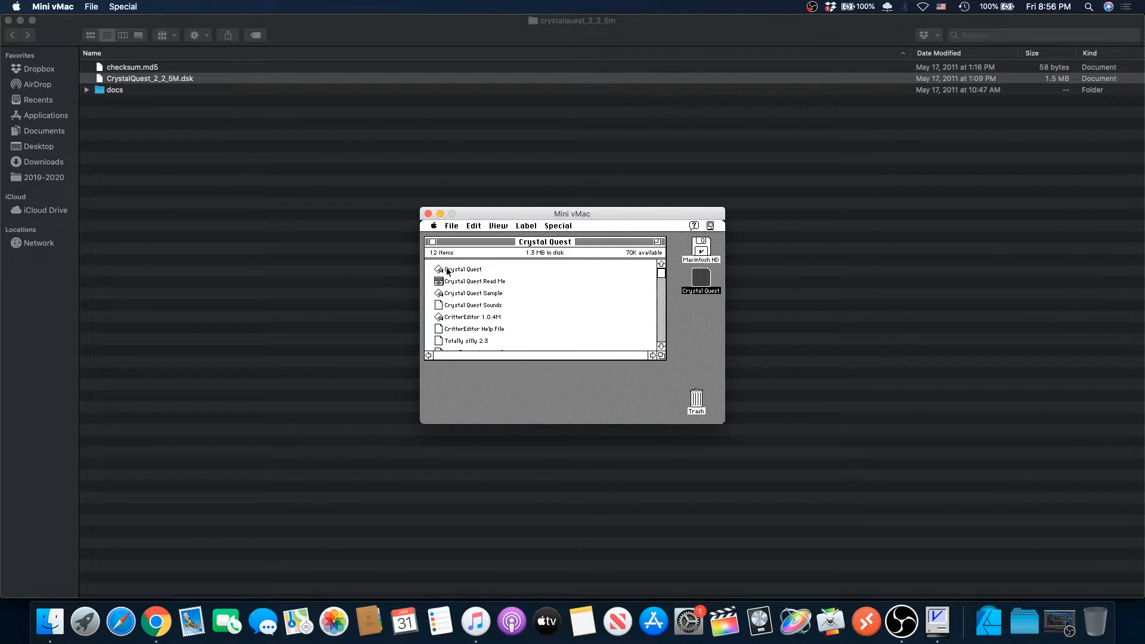
Launch Crystal Quest from its disk, lower the sound volume, skip the instructions and quit the game
{"action": "double_click", "coordinate": [447, 272]}
{"action": "key", "text": "XF86AudioLowerVolume"}
{"action": "key", "text": "XF86AudioLowerVolume"}
{"action": "key", "text": "XF86AudioLowerVolume"}
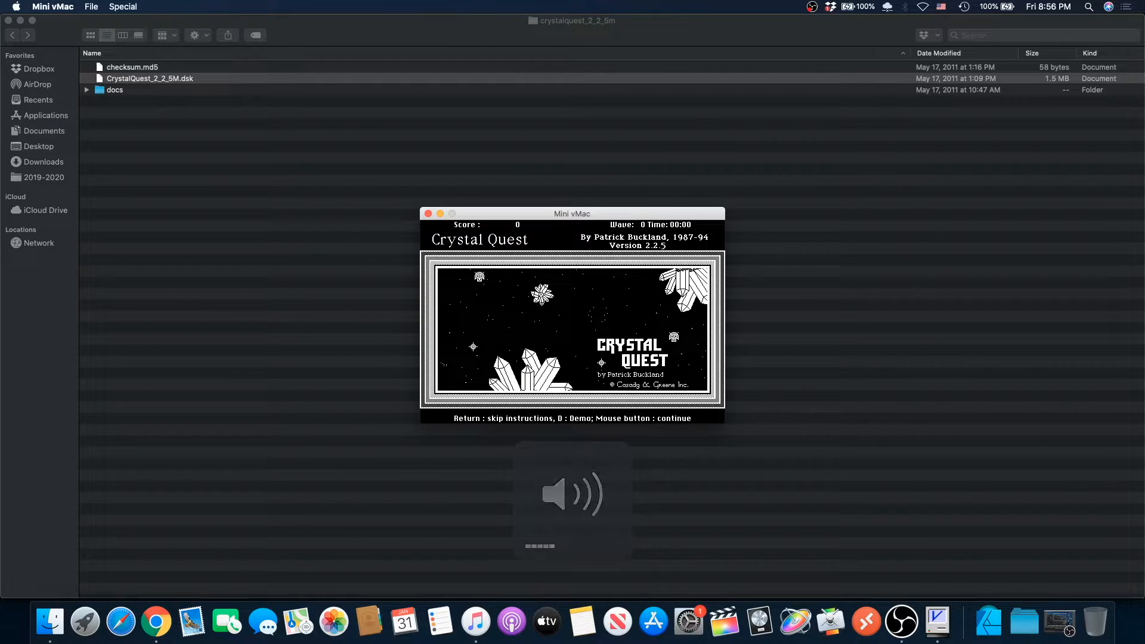
{"action": "key", "text": "Return"}
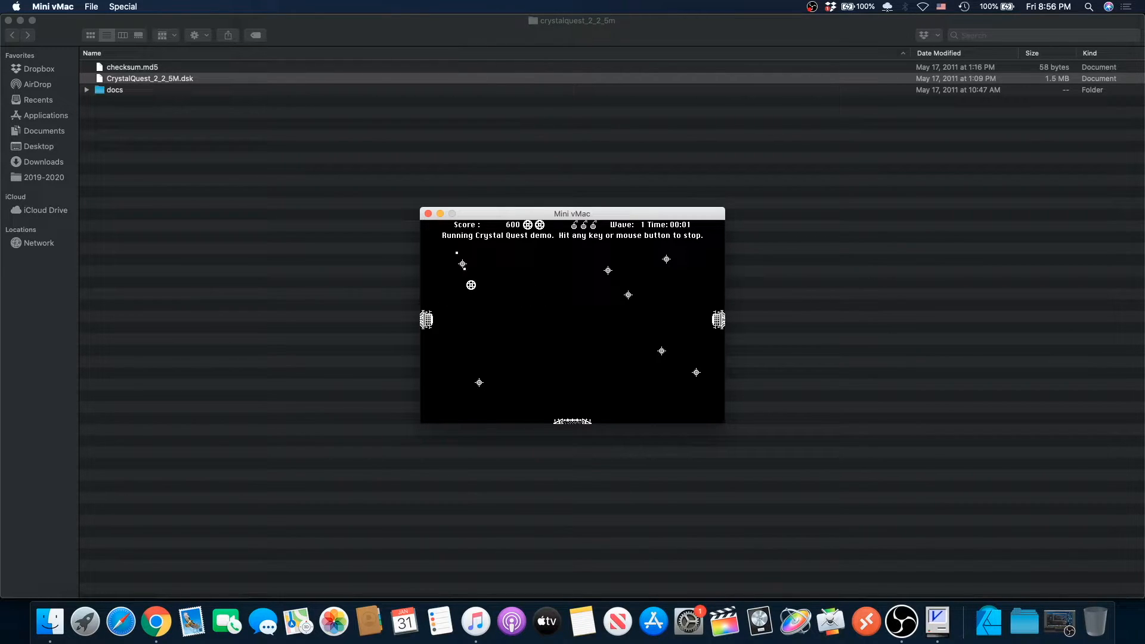
{"action": "key", "text": "Return"}
{"action": "key", "text": "super+q"}
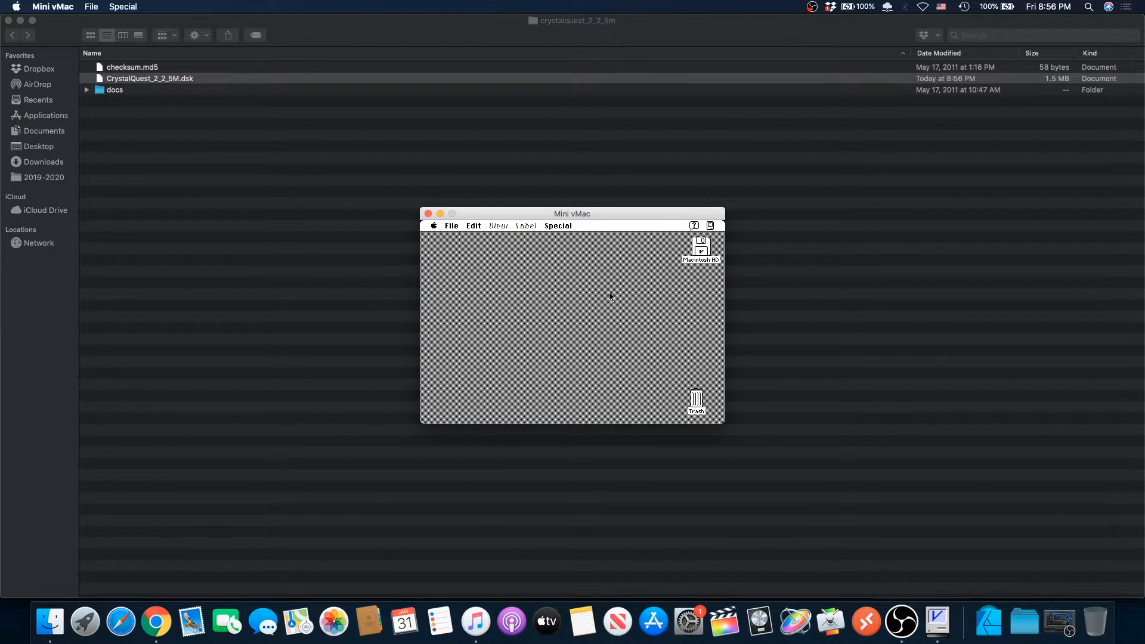
Return to the Downloads folder and extract space_quest_1.sit to get the Space Quest 1.img disk image
{"action": "left_click", "coordinate": [178, 81]}
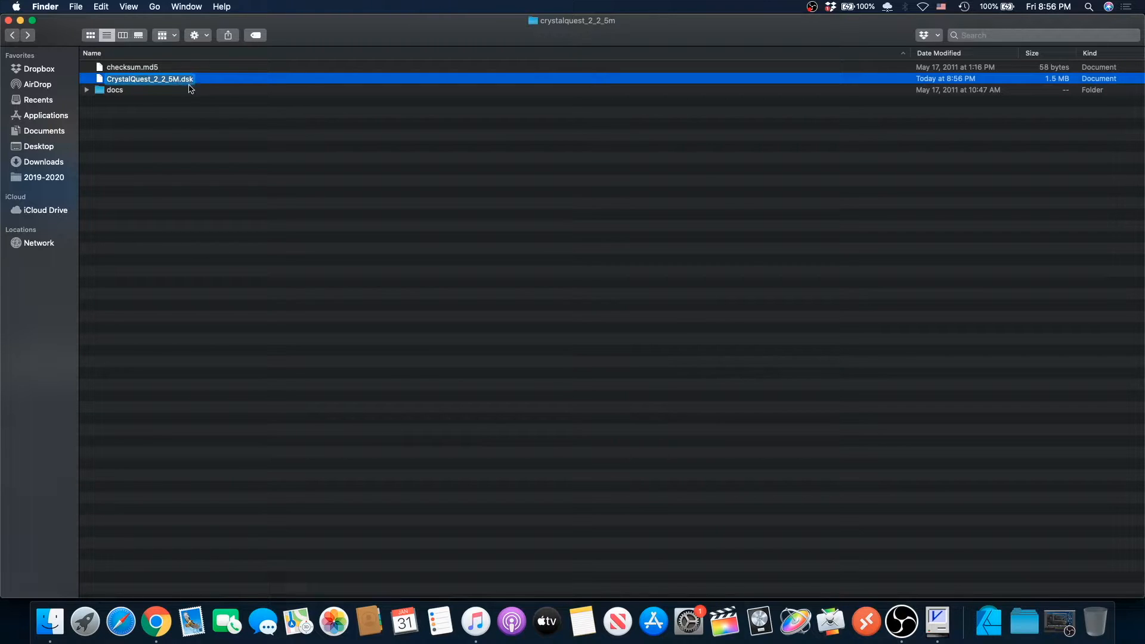
{"action": "left_click", "coordinate": [189, 91]}
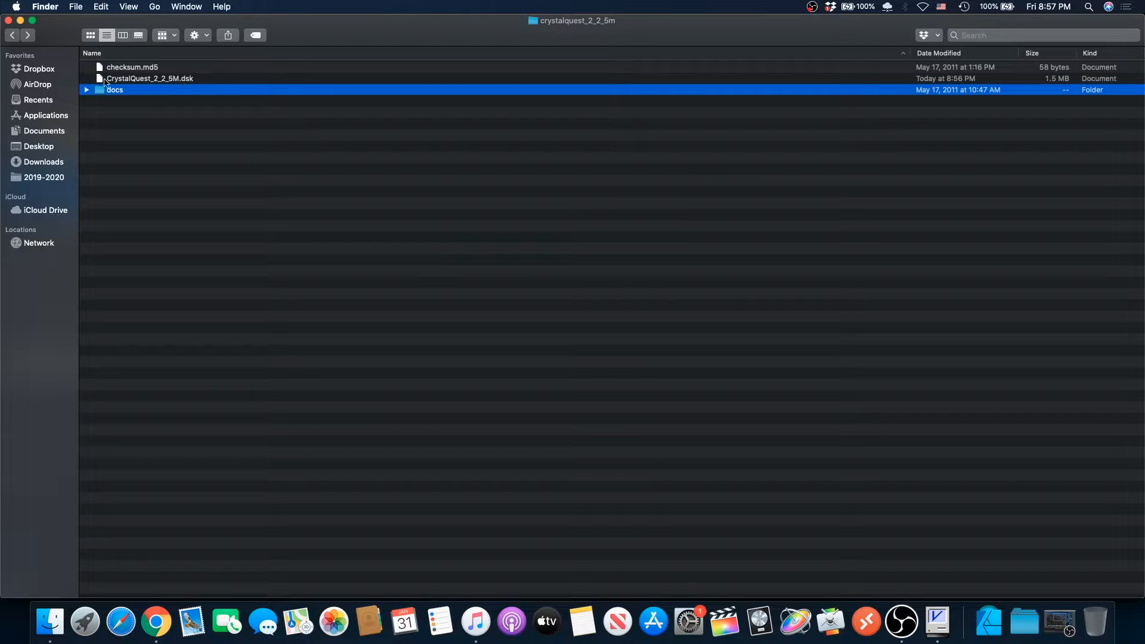
{"action": "left_click", "coordinate": [12, 34]}
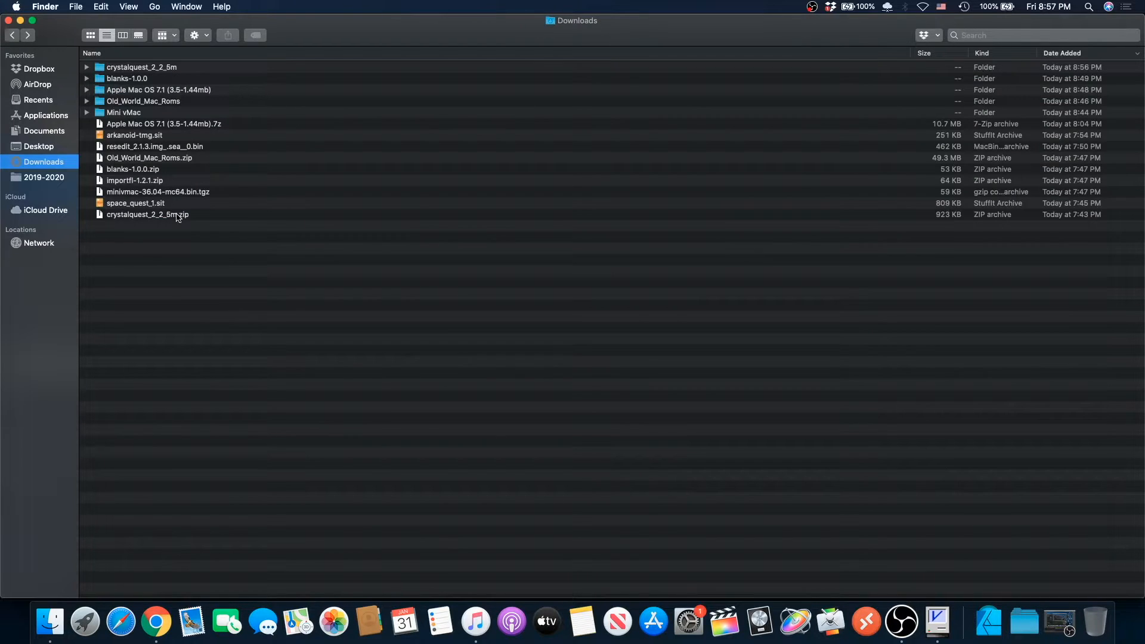
{"action": "double_click", "coordinate": [146, 205]}
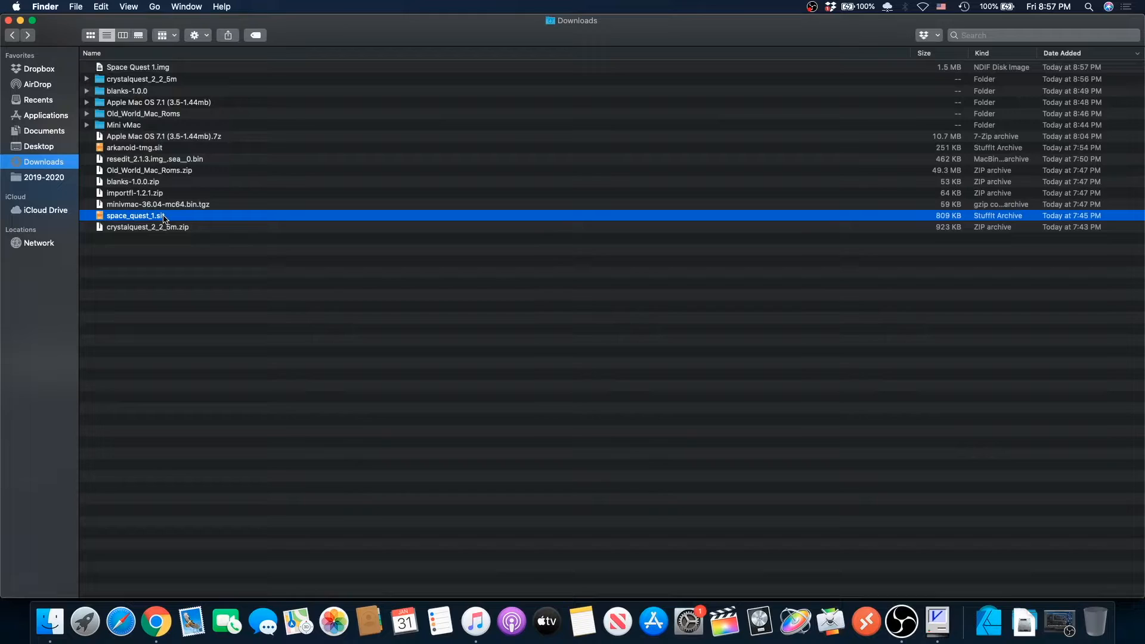
{"action": "left_click", "coordinate": [120, 69]}
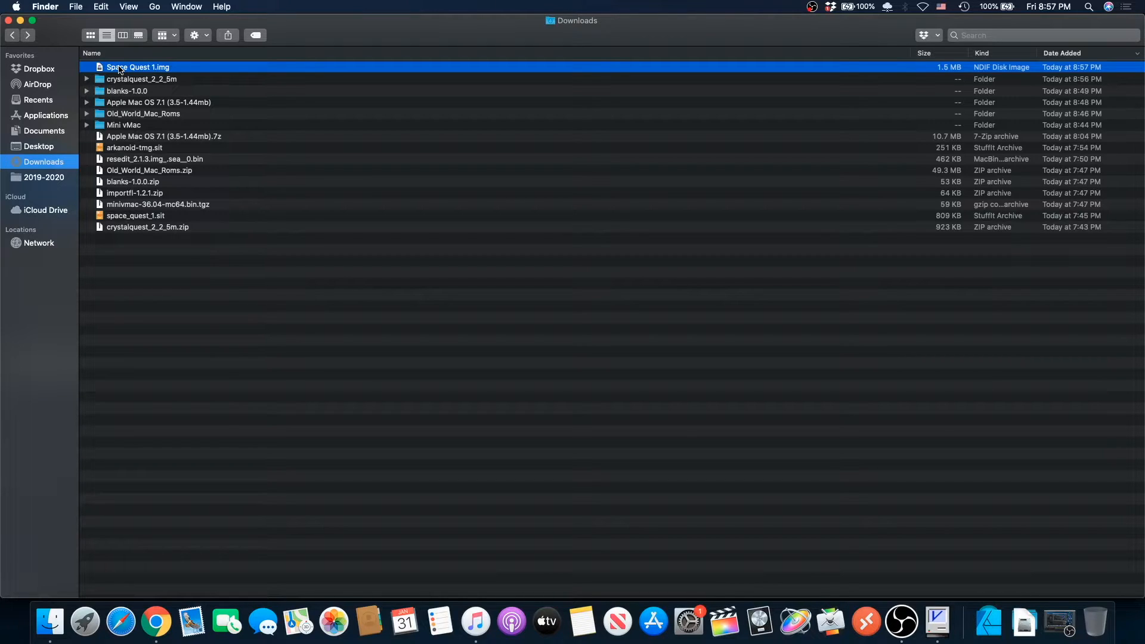
{"action": "left_click", "coordinate": [136, 219]}
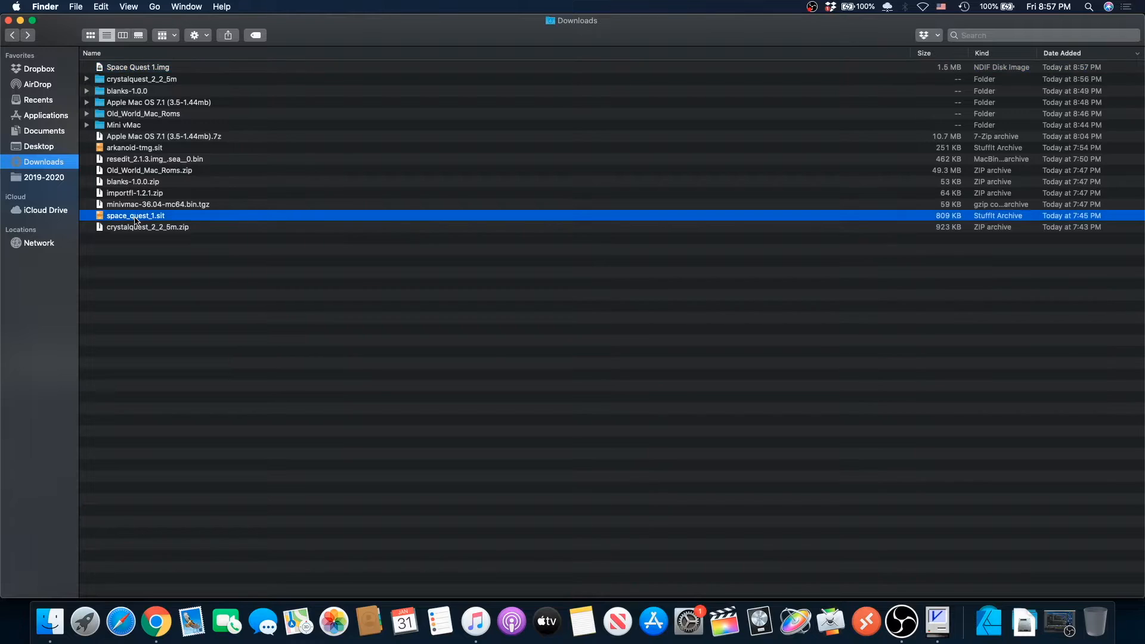
{"action": "left_click", "coordinate": [154, 70]}
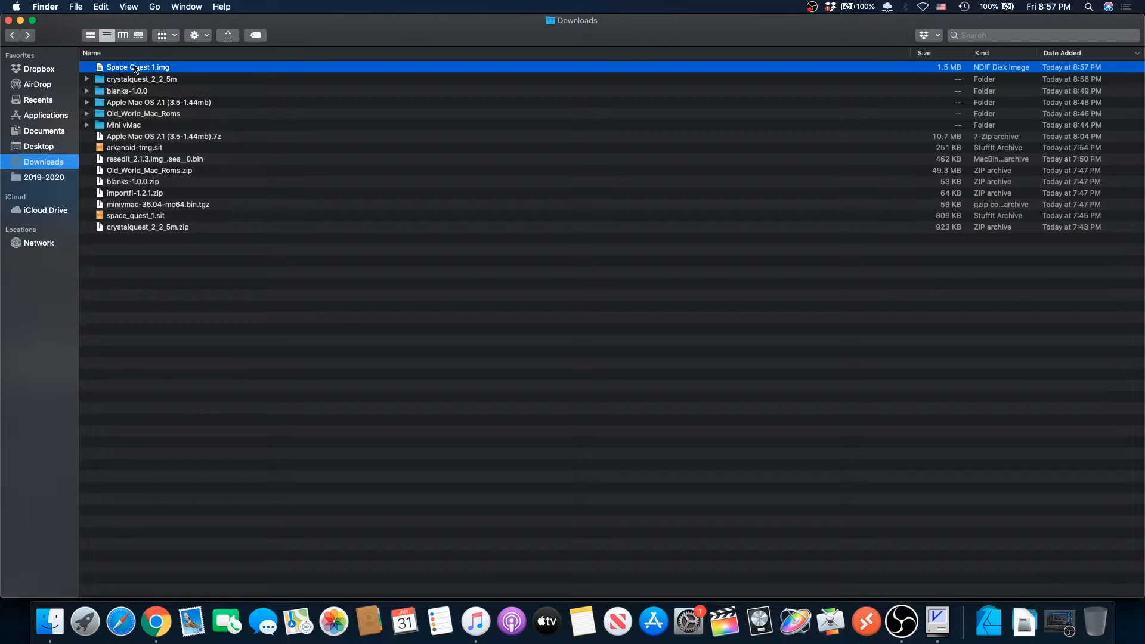
Extract arkanoid-tmg.sit, inspect the application inside the Arkanoid folder and return to Downloads
{"action": "double_click", "coordinate": [156, 153]}
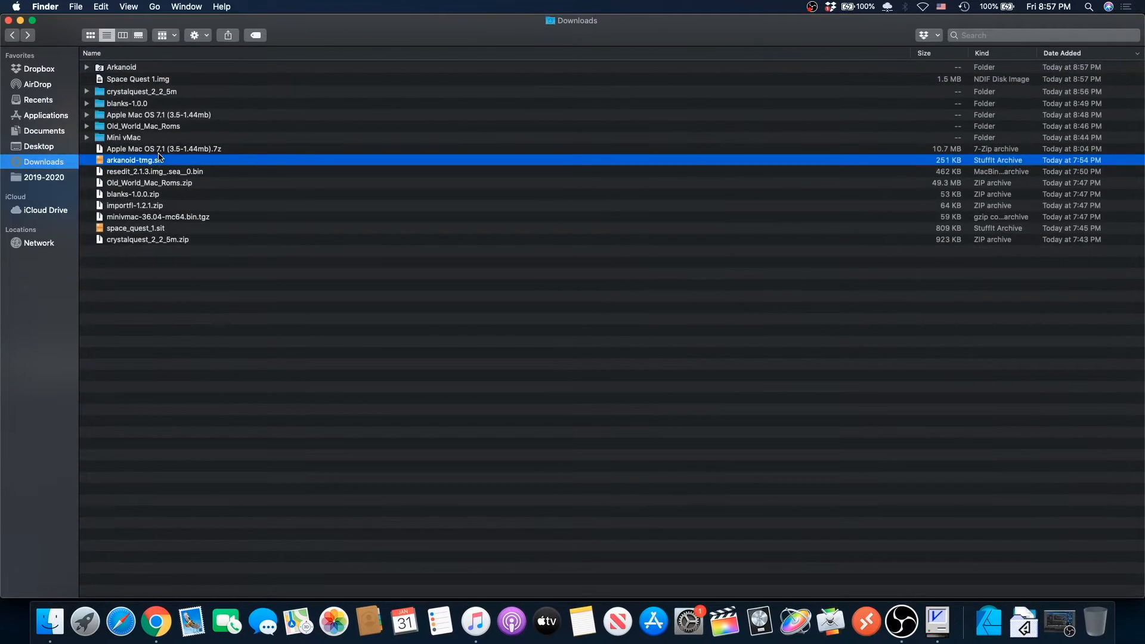
{"action": "left_click", "coordinate": [121, 69]}
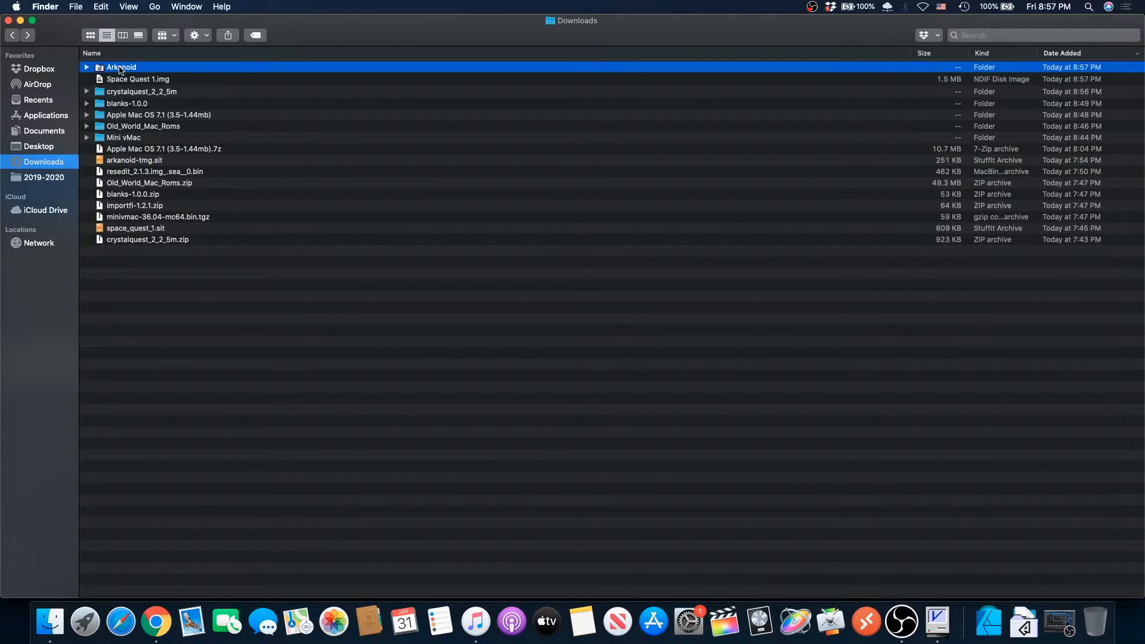
{"action": "double_click", "coordinate": [121, 68]}
{"action": "left_click", "coordinate": [120, 68]}
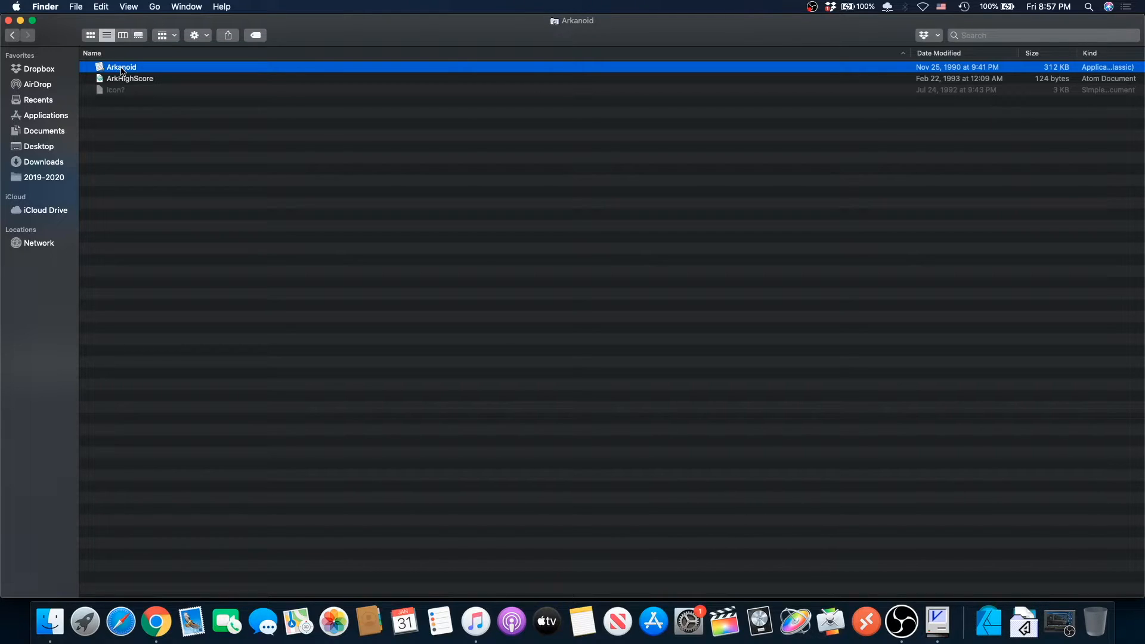
{"action": "left_click", "coordinate": [12, 35]}
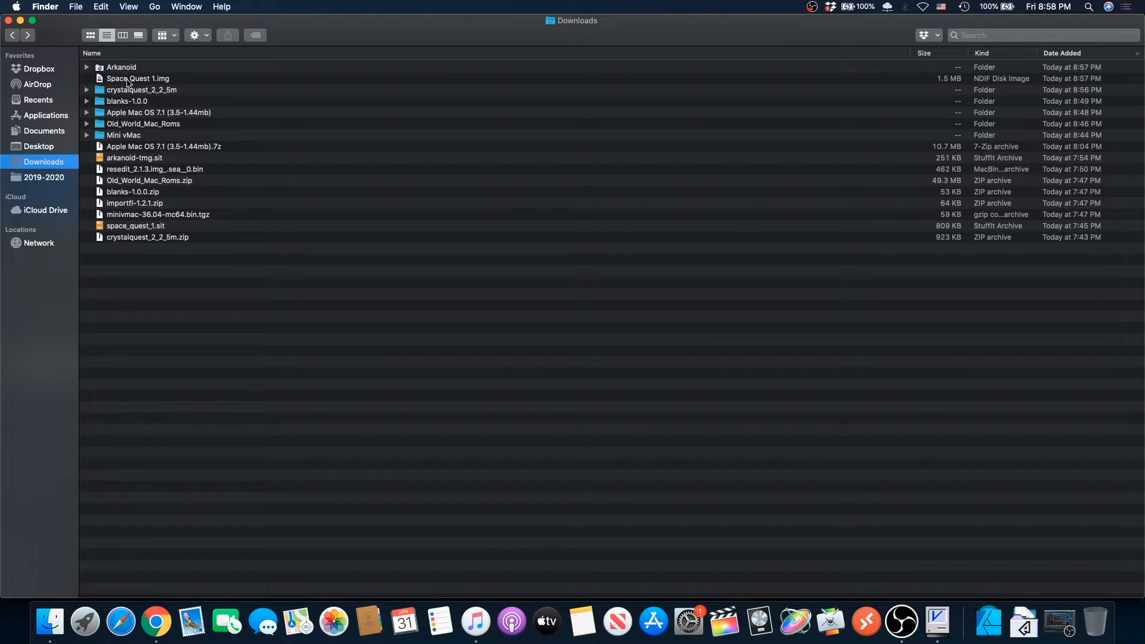
Insert Space Quest 1.img into Mini vMac and open the Space Quest 1 (b/w) folder on its disk
{"action": "left_click_drag", "start_coordinate": [128, 82], "coordinate": [552, 342]}
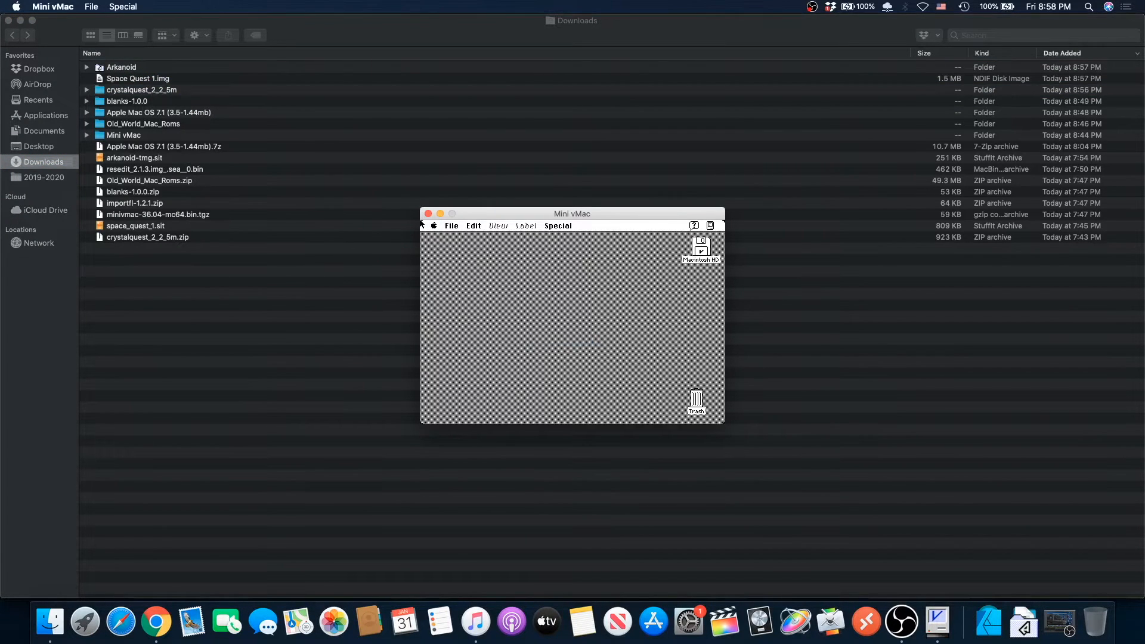
{"action": "double_click", "coordinate": [699, 278]}
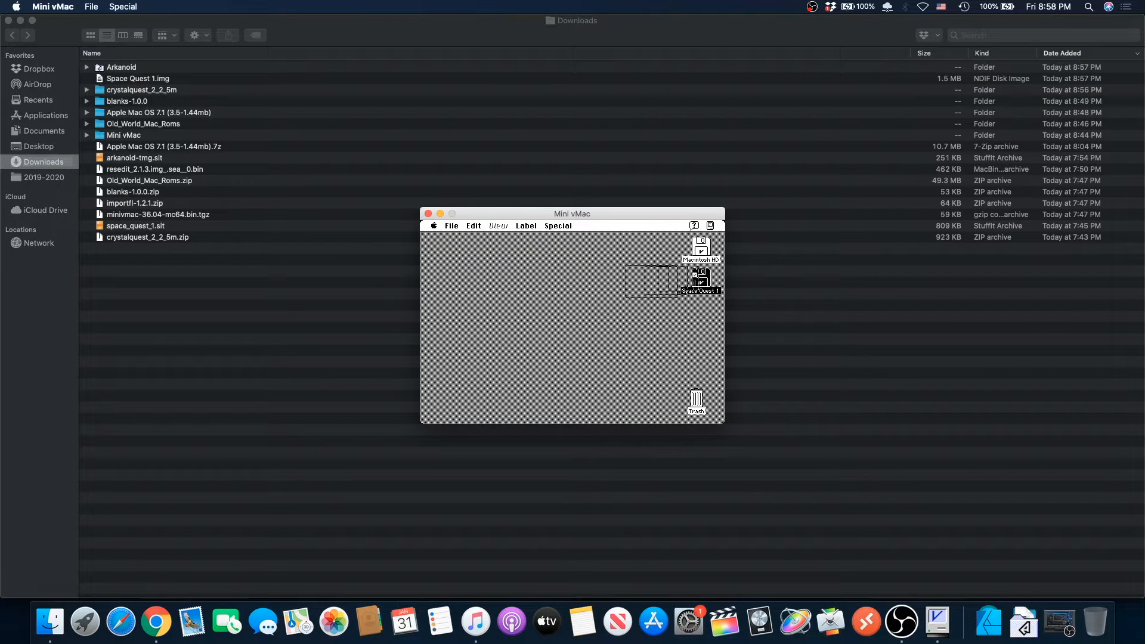
{"action": "double_click", "coordinate": [464, 285]}
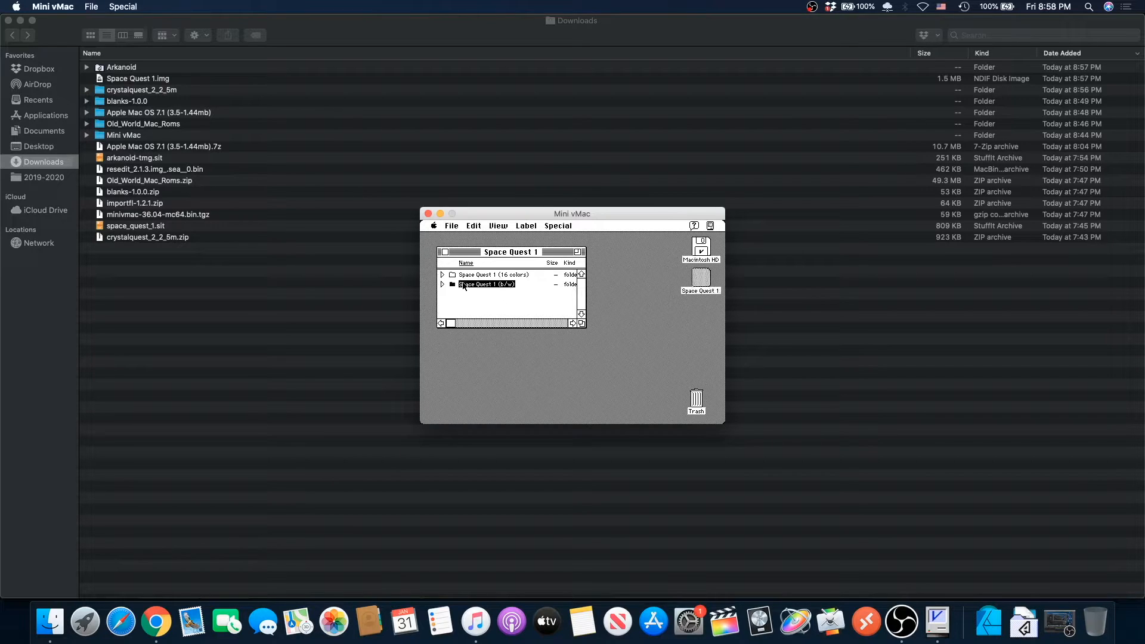
Launch Space Quest and supply System 7.1.dsk from the Mini vMac folder as the requested Macintosh HD disk
{"action": "left_click", "coordinate": [452, 282]}
{"action": "double_click", "coordinate": [452, 283]}
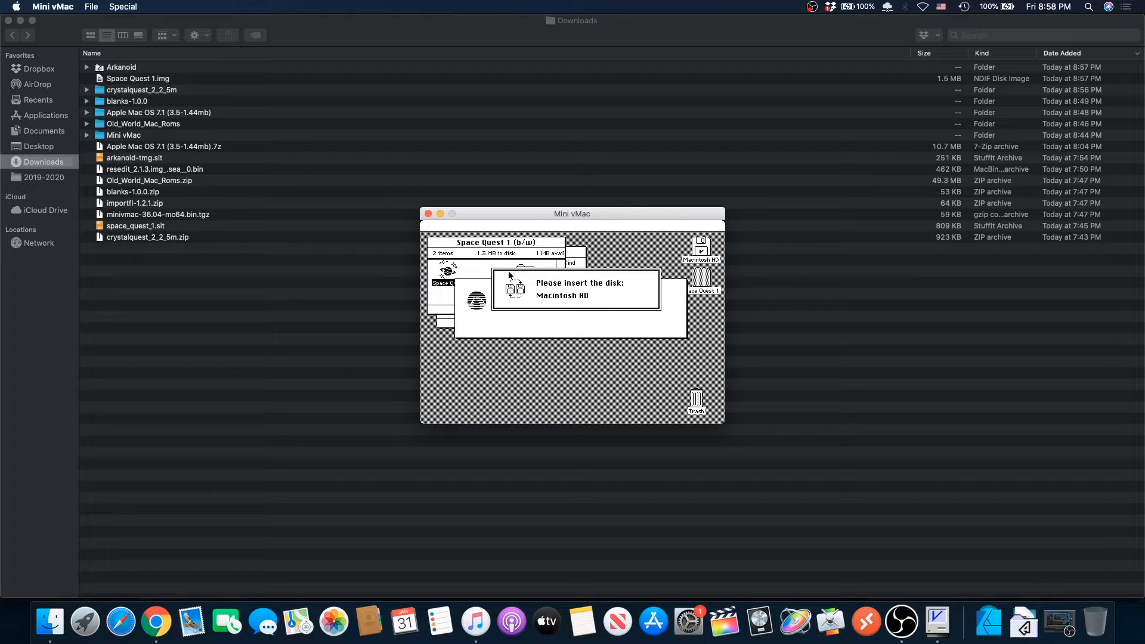
{"action": "double_click", "coordinate": [117, 136]}
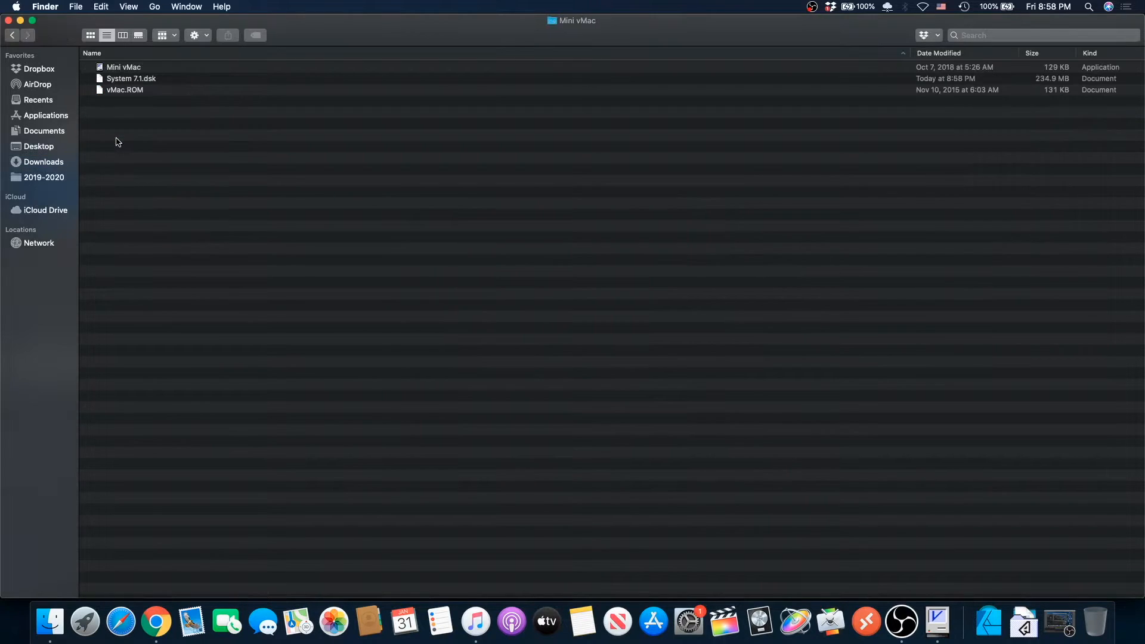
{"action": "left_click_drag", "start_coordinate": [123, 84], "coordinate": [558, 333]}
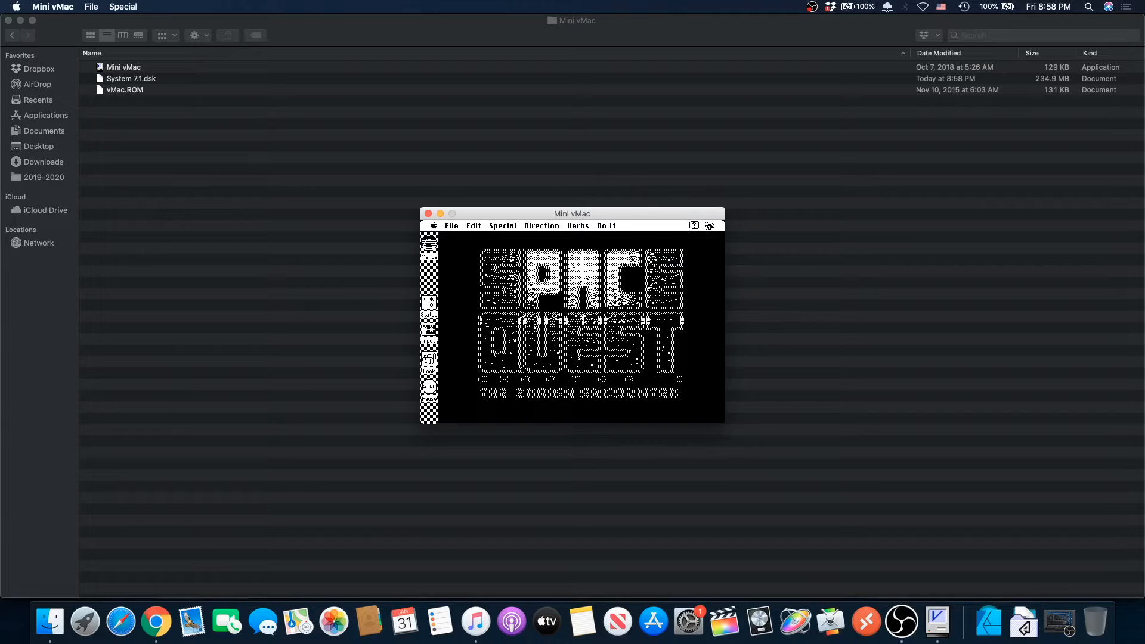
Quit Space Quest, close the disk window and eject the Space Quest 1 disk
{"action": "left_click_drag", "start_coordinate": [453, 229], "coordinate": [463, 285]}
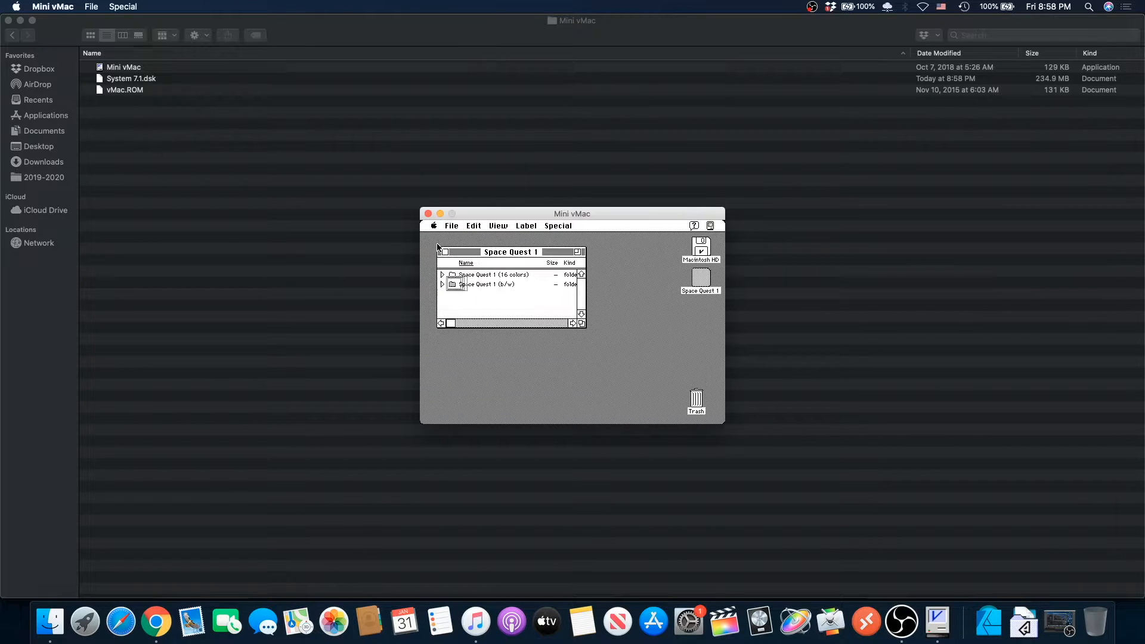
{"action": "left_click", "coordinate": [445, 252]}
{"action": "left_click_drag", "start_coordinate": [707, 285], "coordinate": [697, 400]}
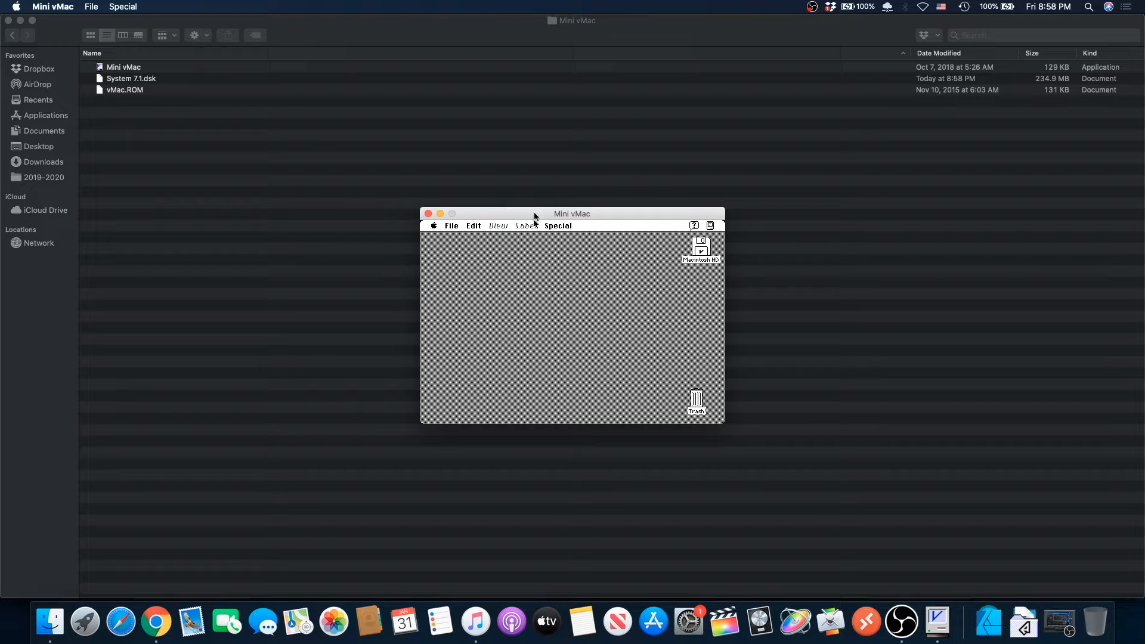
Try to insert arkanoid-tmg.sit from the Downloads folder directly into Mini vMac as a disk
{"action": "left_click", "coordinate": [12, 36]}
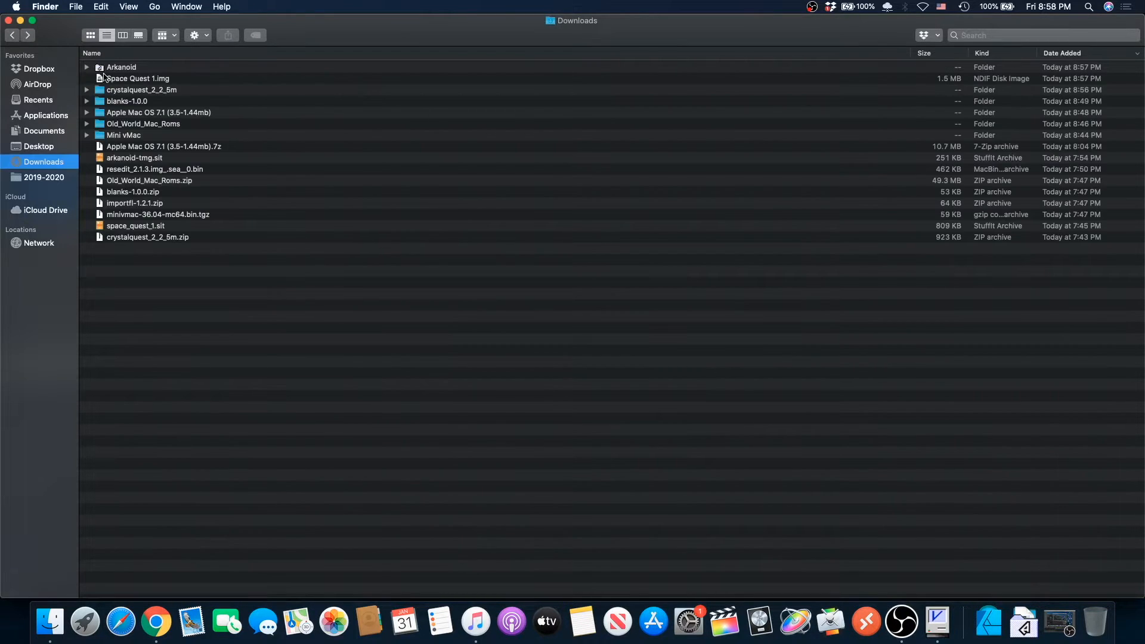
{"action": "left_click", "coordinate": [148, 159]}
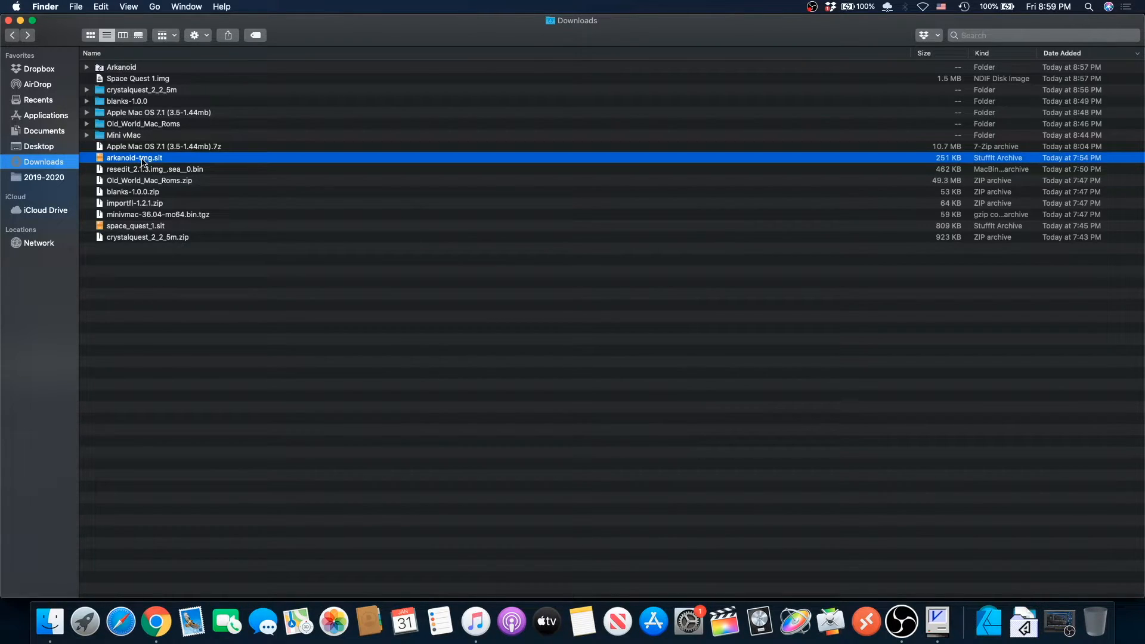
{"action": "left_click_drag", "start_coordinate": [142, 160], "coordinate": [525, 306]}
{"action": "key", "text": "super+Tab"}
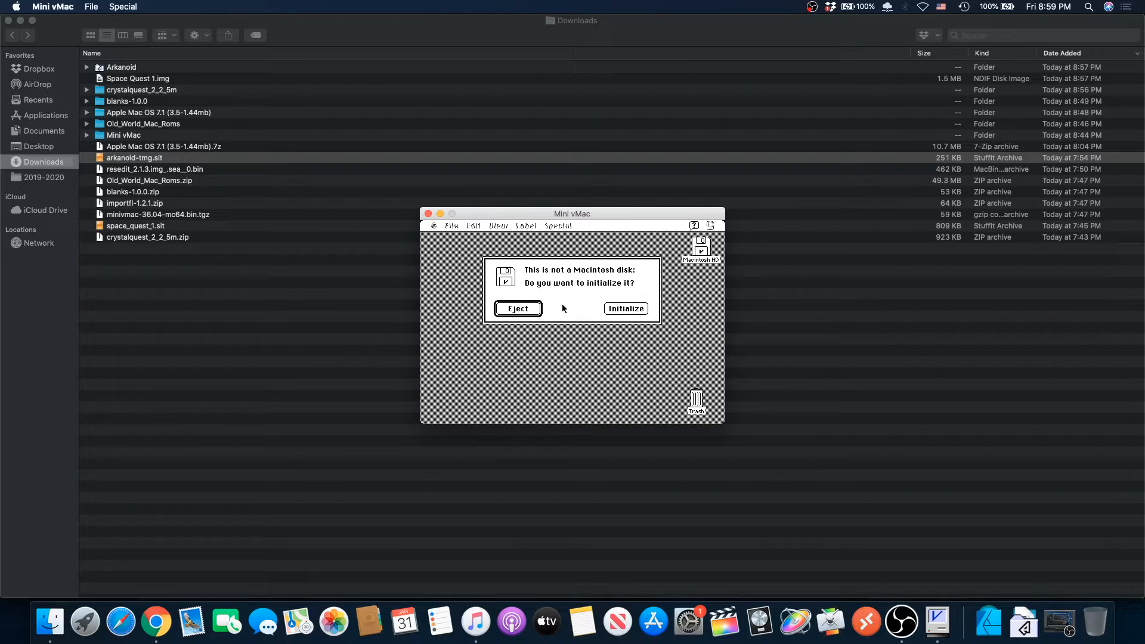
Eject the unreadable disk instead of initializing it, and switch to Chrome to view the ImportFl download page
{"action": "left_click", "coordinate": [518, 308]}
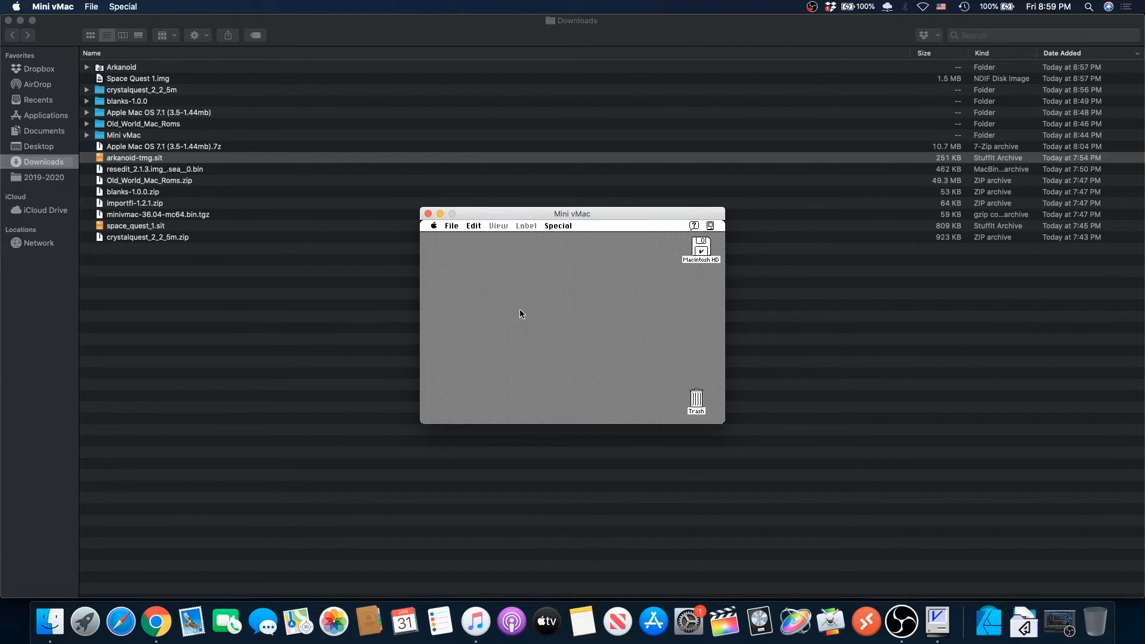
{"action": "left_click", "coordinate": [212, 162]}
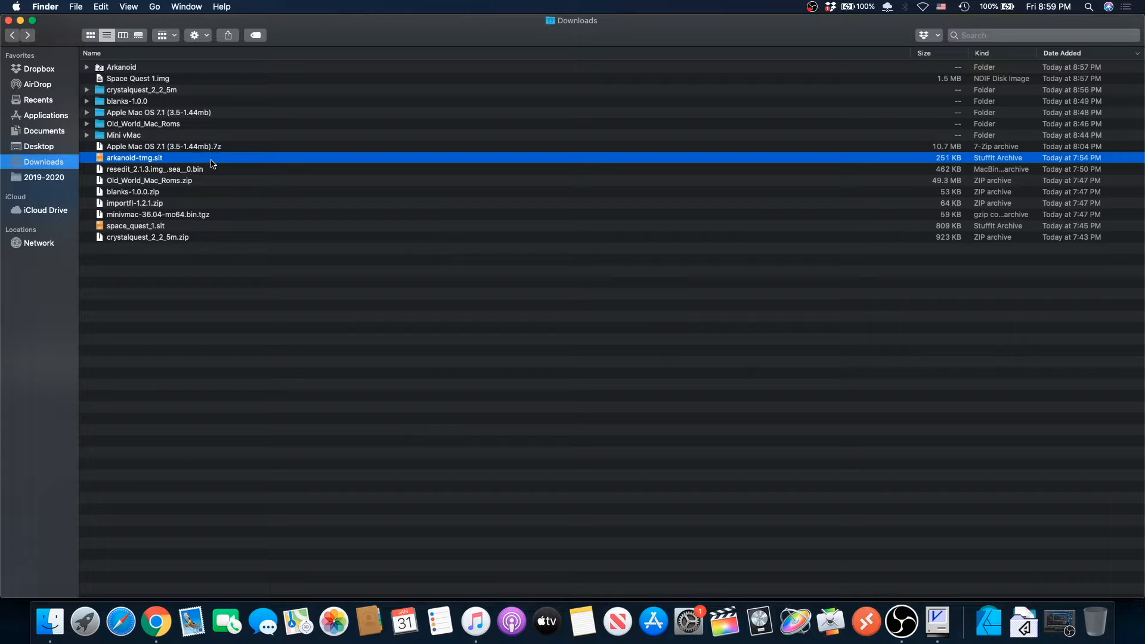
{"action": "key", "text": "b"}
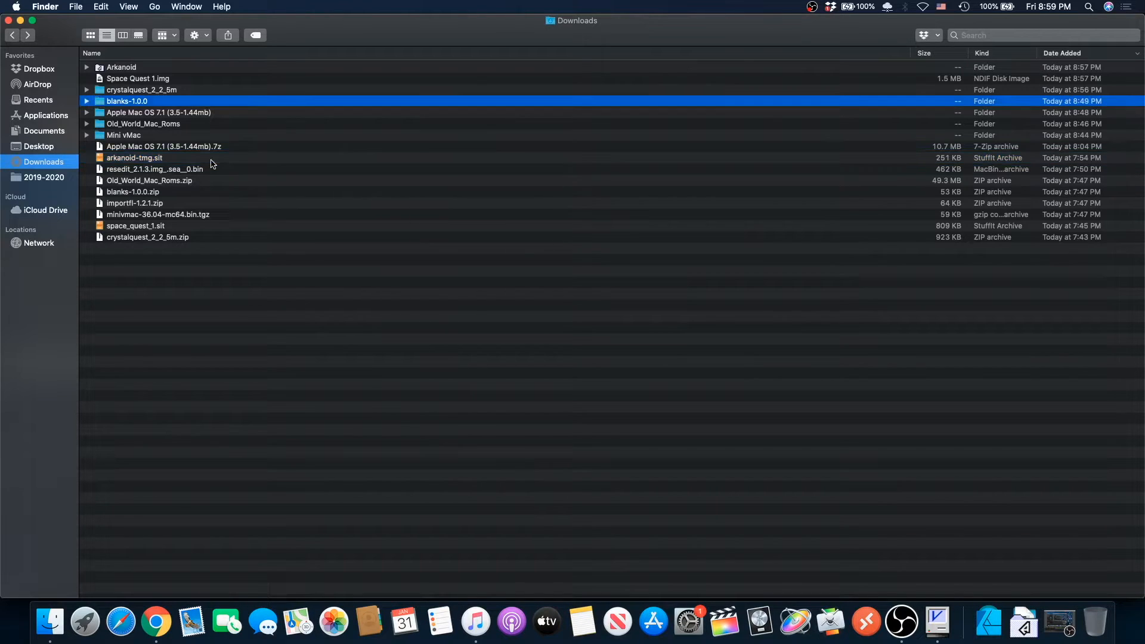
{"action": "key", "text": "super+Tab"}
{"action": "key", "text": "super+Tab"}
{"action": "key", "text": "super+Tab"}
{"action": "key", "text": "super+Tab"}
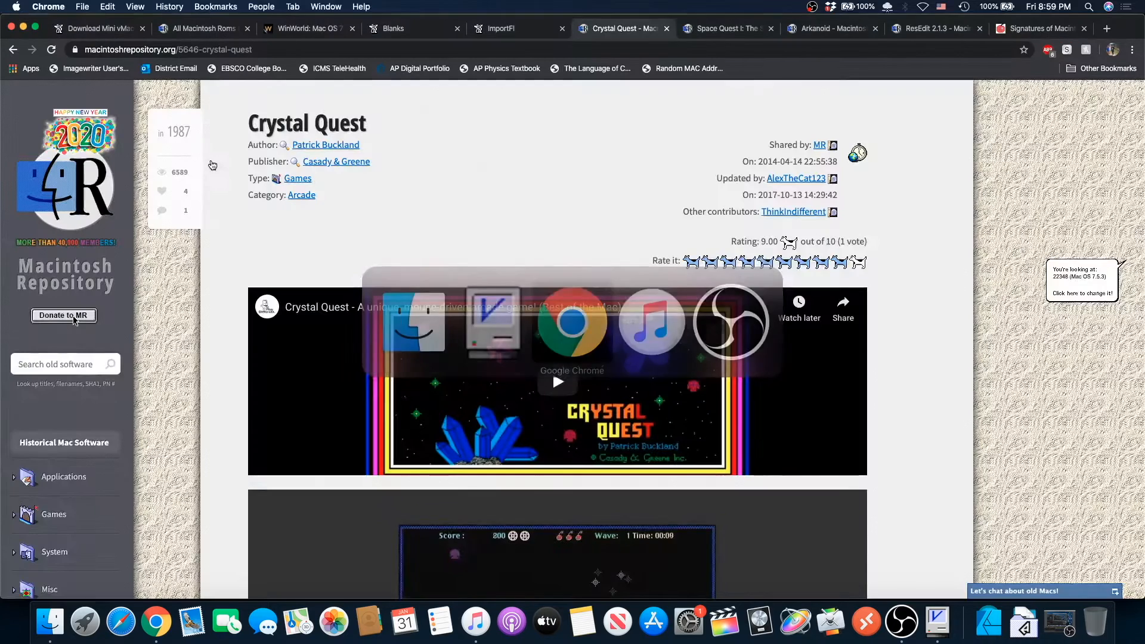
{"action": "left_click", "coordinate": [522, 29]}
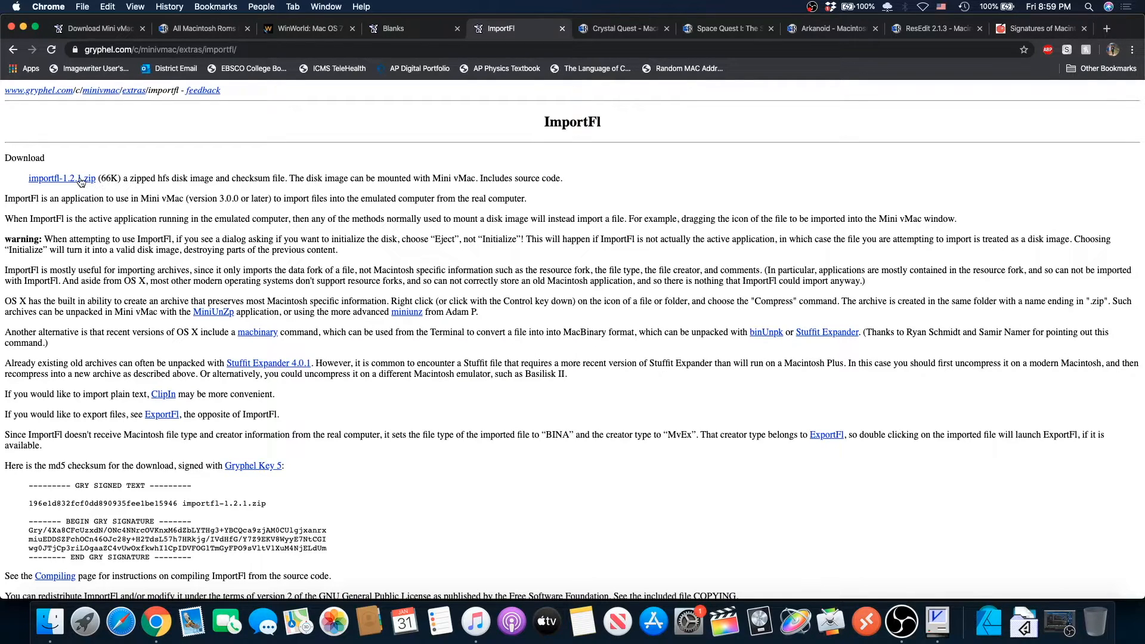
Switch to Finder, extract importfl-1.2.1.zip in the Downloads folder and open the extracted importfl-1.2.1 folder
{"action": "key", "text": "super+Tab"}
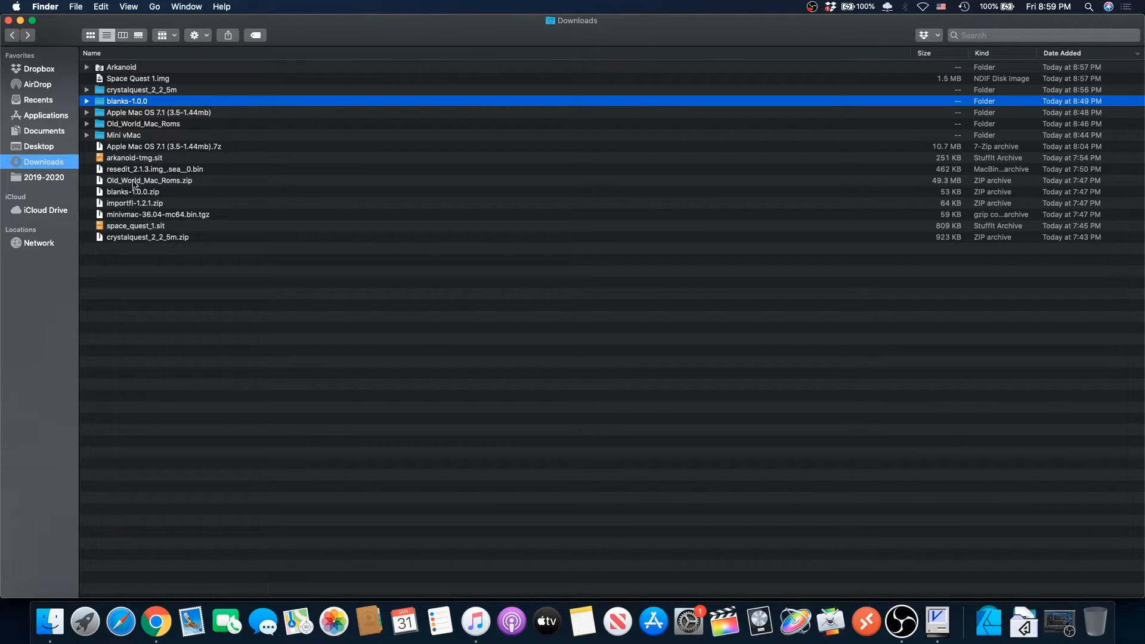
{"action": "left_click", "coordinate": [132, 204]}
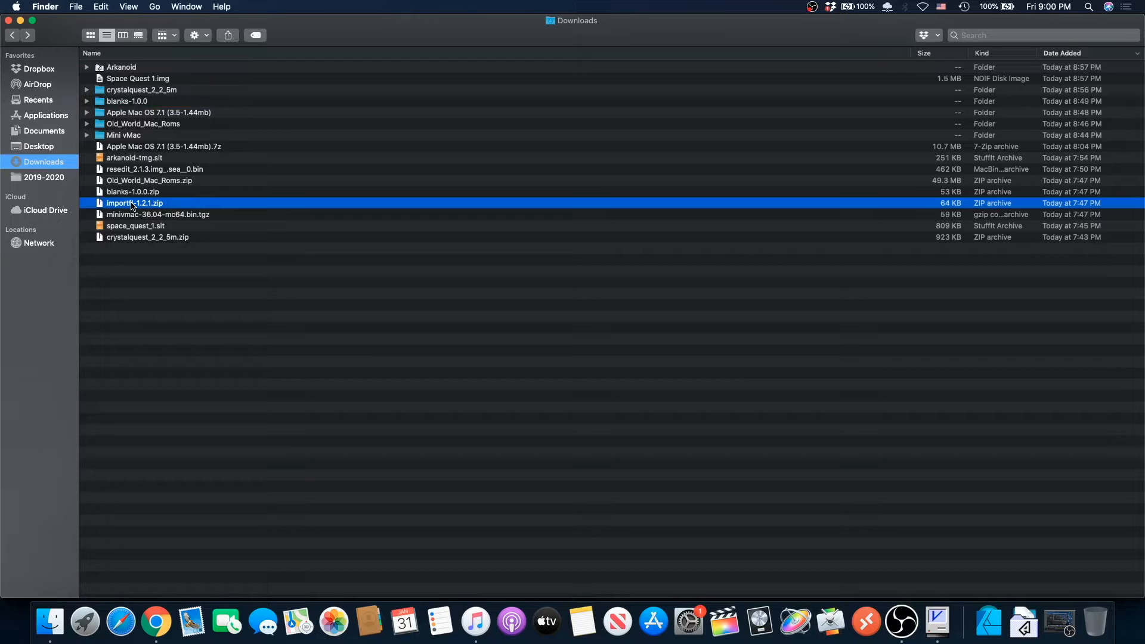
{"action": "double_click", "coordinate": [131, 204]}
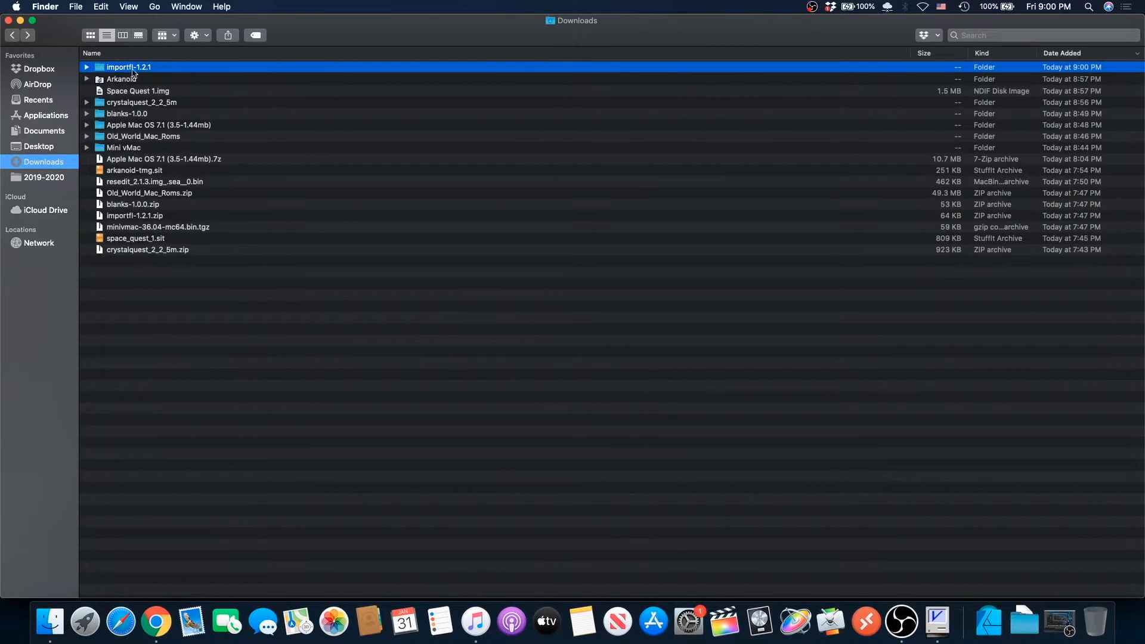
{"action": "double_click", "coordinate": [128, 67]}
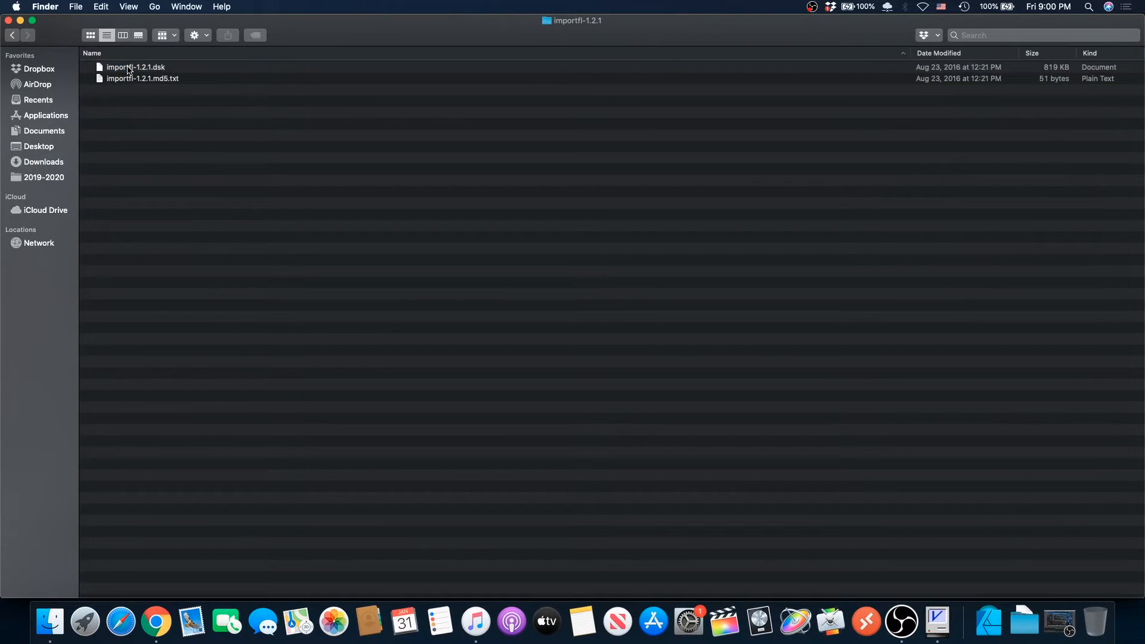
Insert the importfl-1.2.1.dsk disk image into the running Mini vMac
{"action": "left_click", "coordinate": [129, 67]}
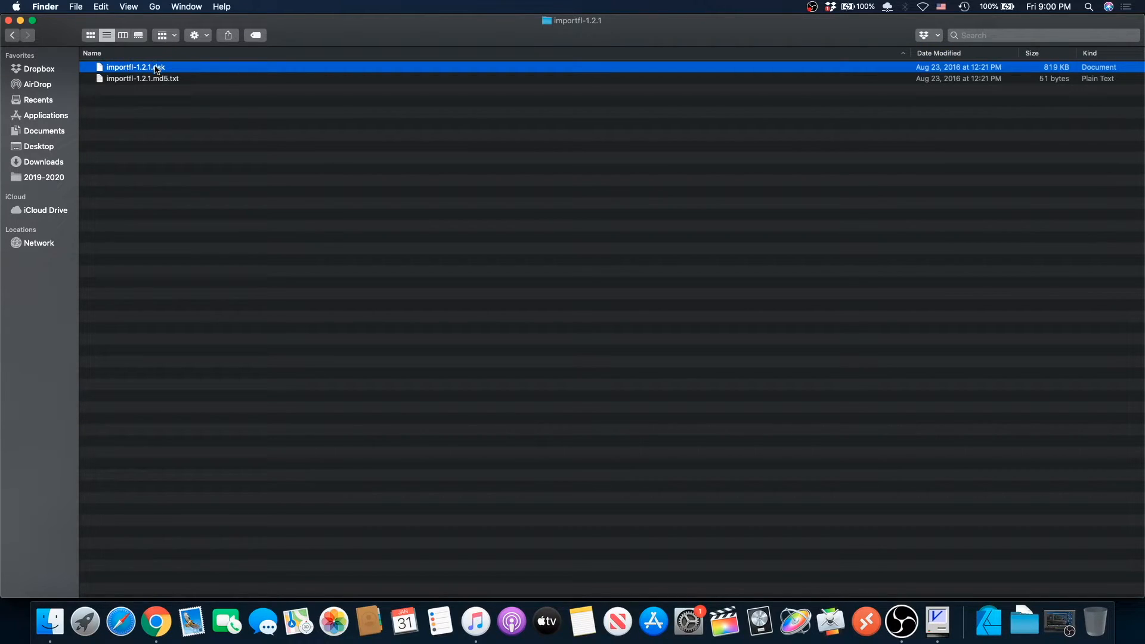
{"action": "left_click_drag", "start_coordinate": [155, 67], "coordinate": [550, 317]}
{"action": "key", "text": "super+Tab"}
{"action": "key", "text": "super+Tab"}
{"action": "key", "text": "super+Tab"}
{"action": "key", "text": "super+Tab"}
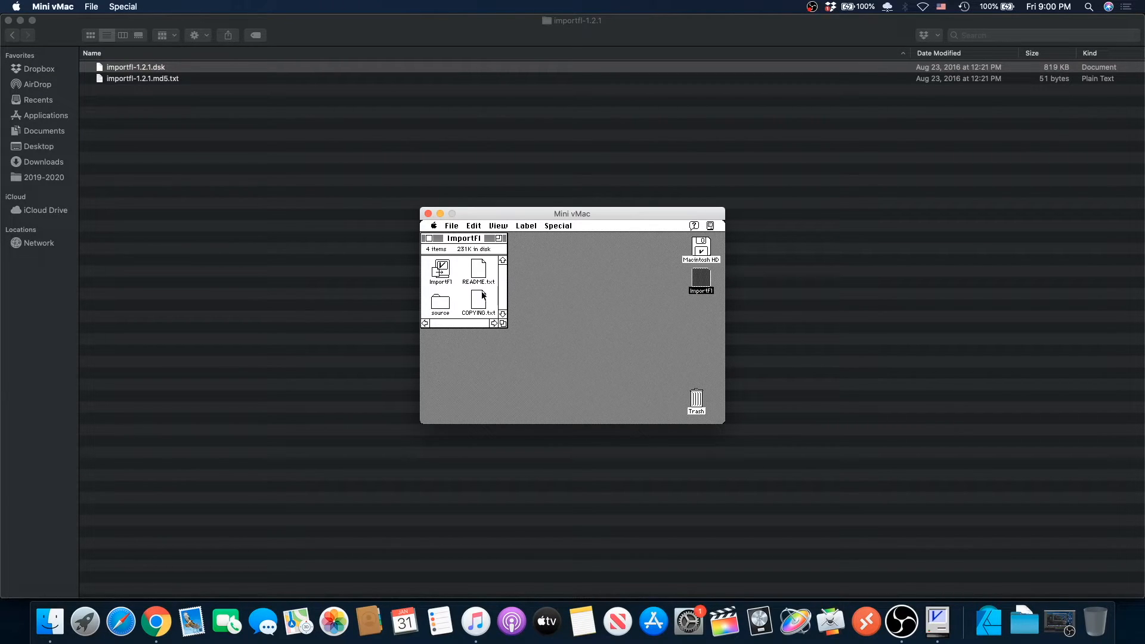
Copy the ImportFl application onto Macintosh HD, close its disk window and eject the ImportFl disk
{"action": "left_click", "coordinate": [442, 269]}
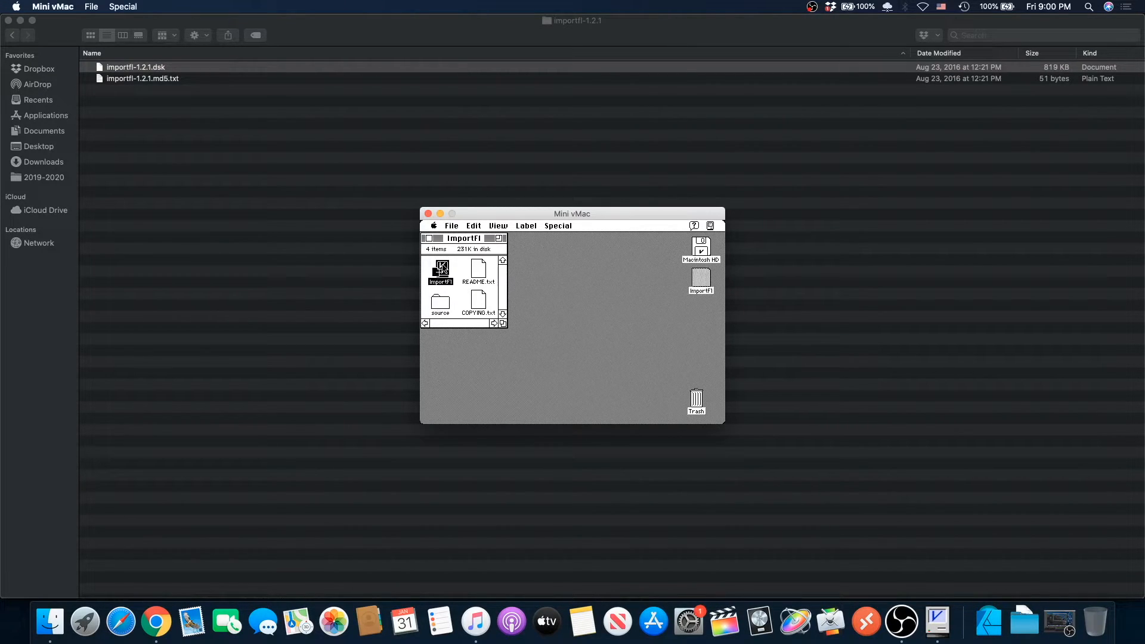
{"action": "left_click_drag", "start_coordinate": [443, 268], "coordinate": [703, 254]}
{"action": "left_click", "coordinate": [430, 239]}
{"action": "left_click_drag", "start_coordinate": [698, 281], "coordinate": [696, 397]}
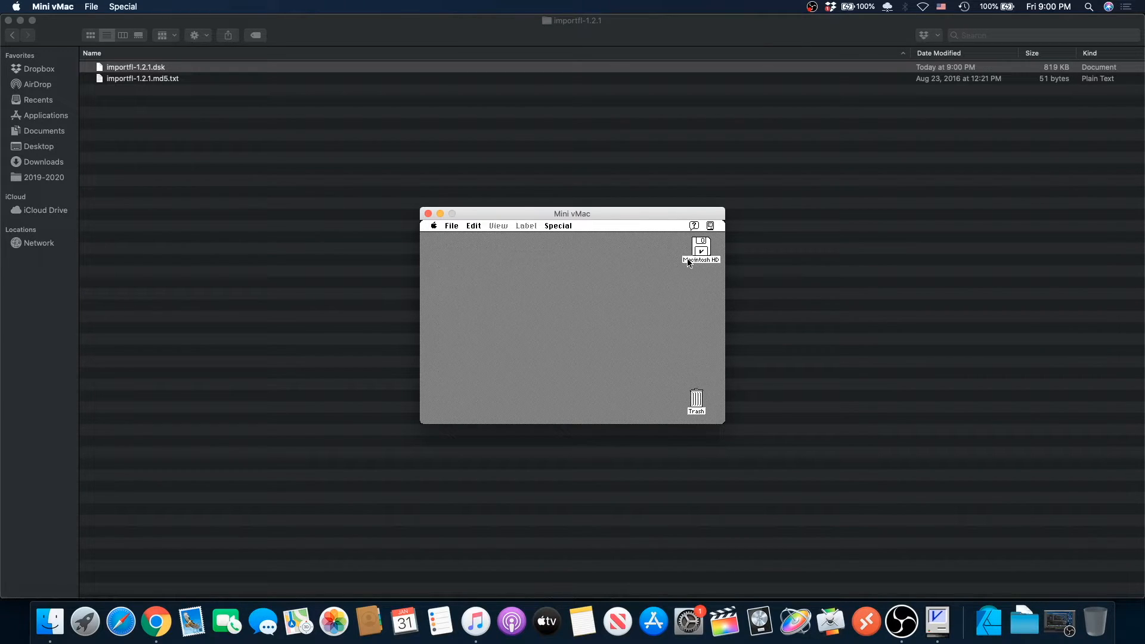
Open Macintosh HD, move its window fully into view and launch the copied ImportFl application
{"action": "double_click", "coordinate": [688, 263]}
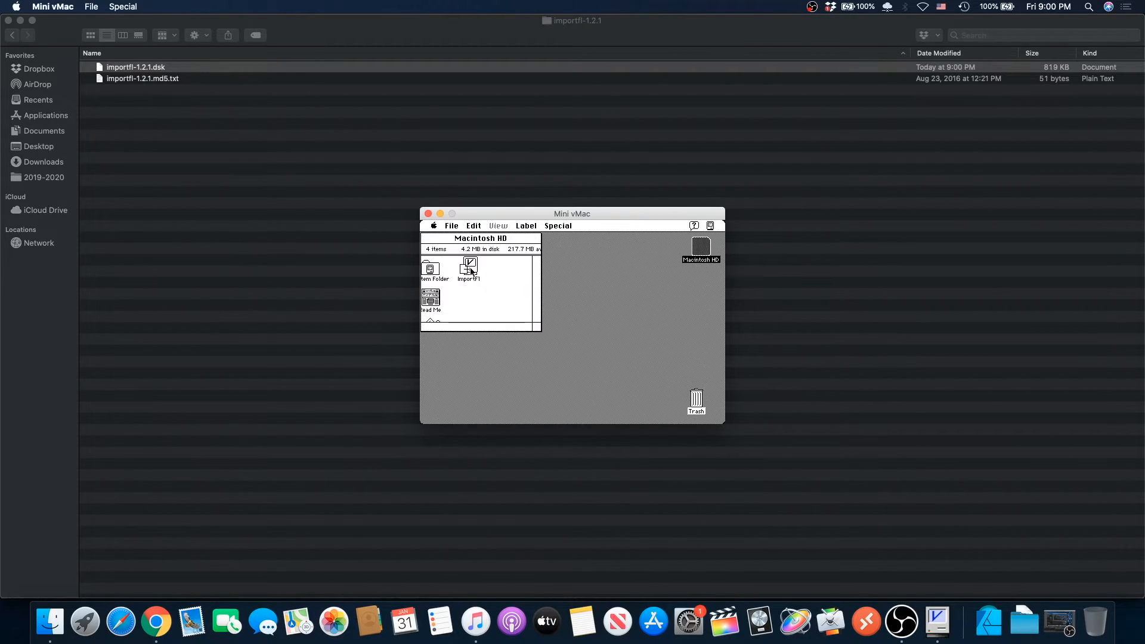
{"action": "left_click_drag", "start_coordinate": [463, 240], "coordinate": [526, 260]}
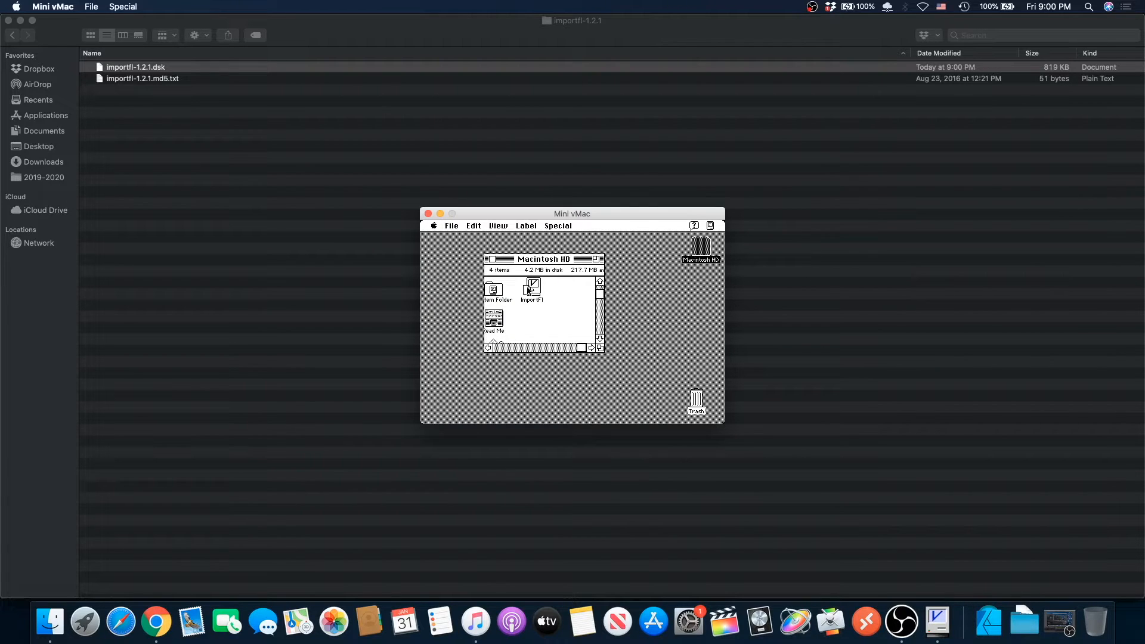
{"action": "double_click", "coordinate": [529, 291]}
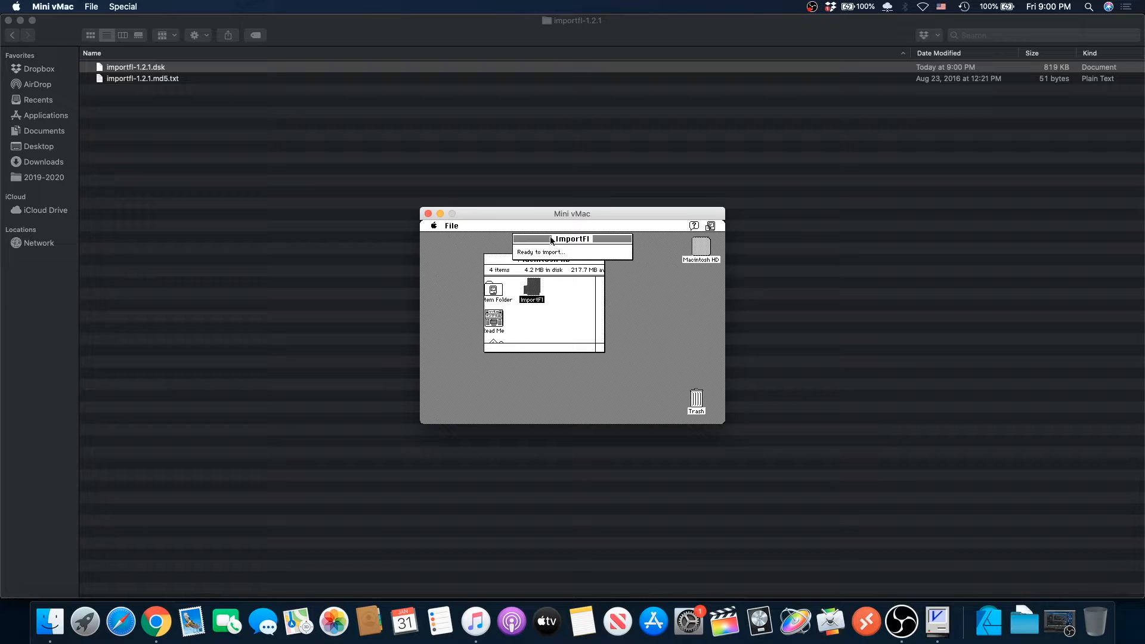
Import arkanoid-tmg.sit from the host's Downloads folder through ImportFl, saving it to the emulated Mac's Desktop
{"action": "left_click", "coordinate": [200, 146]}
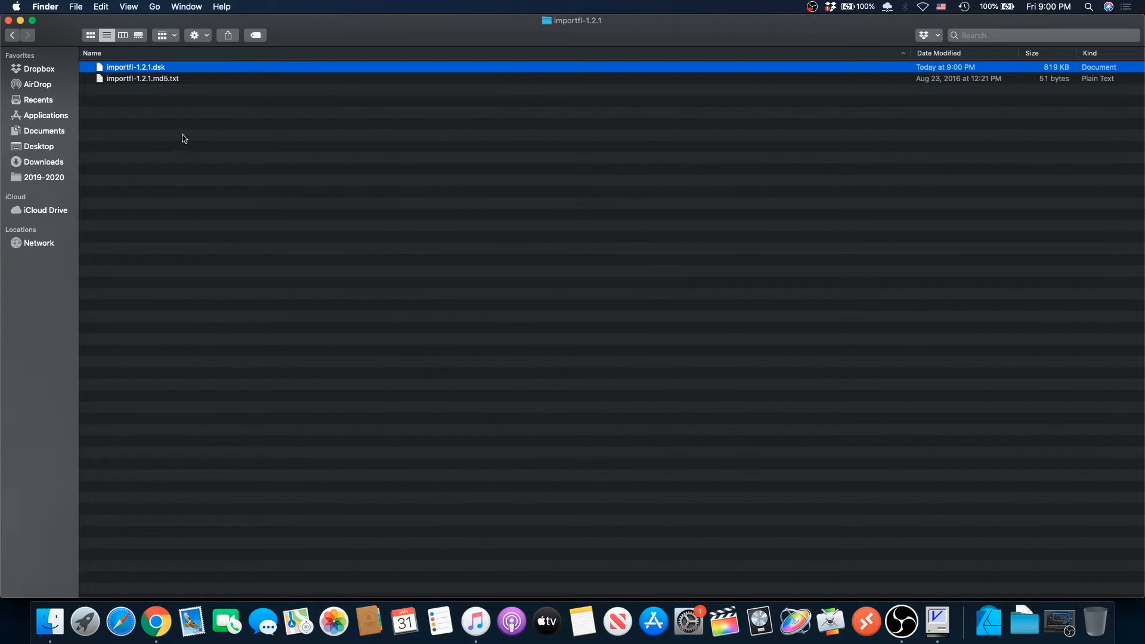
{"action": "left_click", "coordinate": [12, 36]}
{"action": "left_click", "coordinate": [132, 172]}
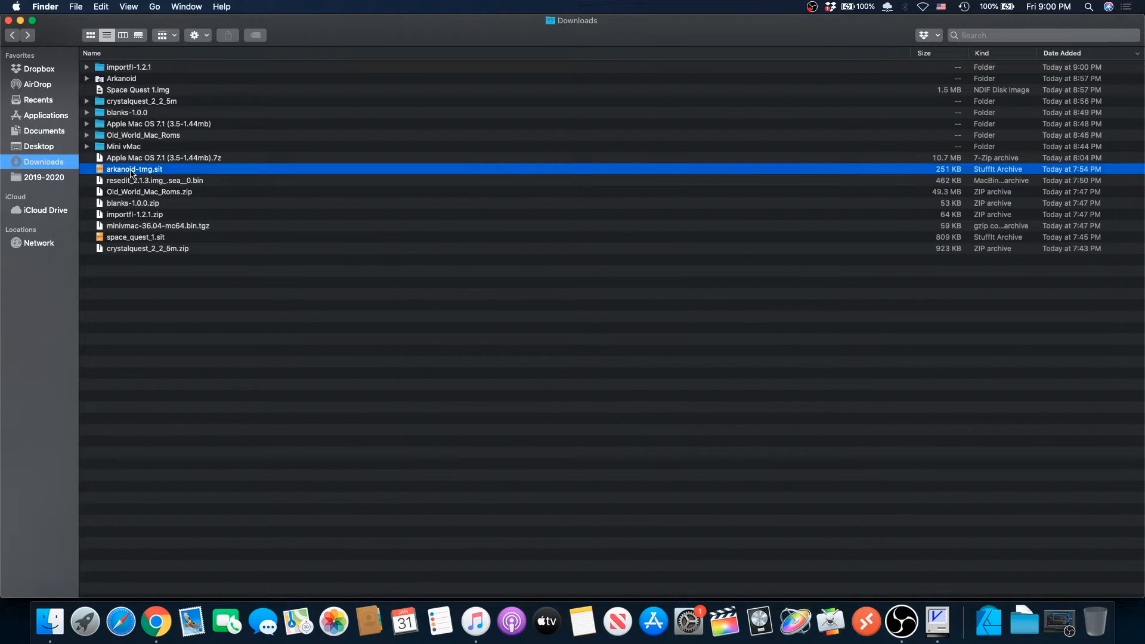
{"action": "left_click_drag", "start_coordinate": [132, 172], "coordinate": [576, 285]}
{"action": "key", "text": "super+Tab"}
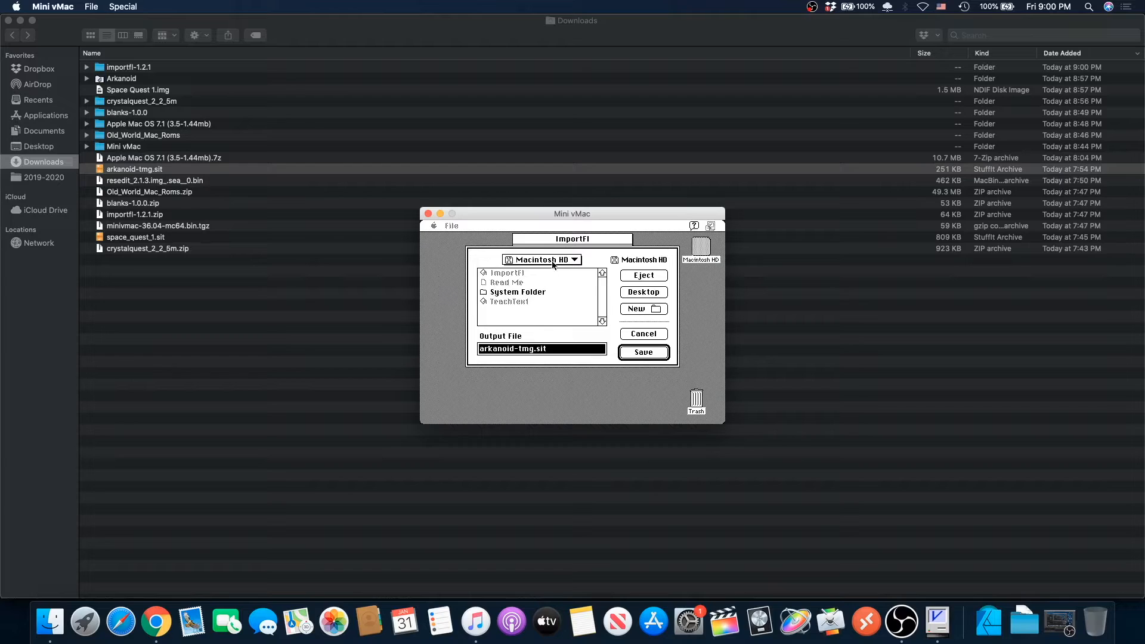
{"action": "left_click", "coordinate": [635, 295]}
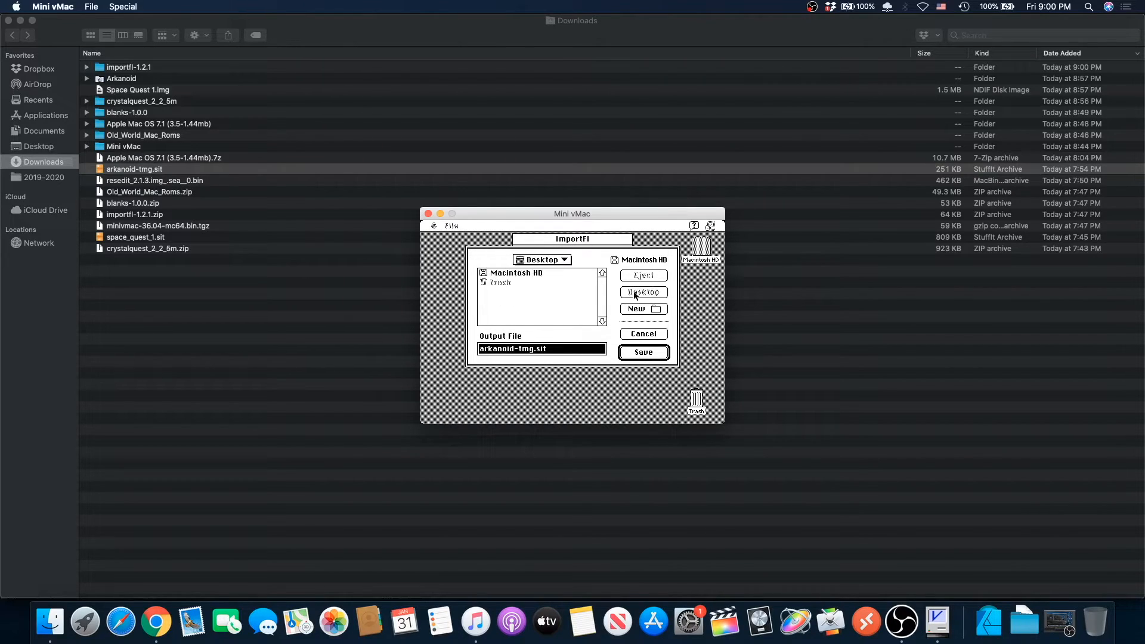
{"action": "left_click", "coordinate": [644, 353]}
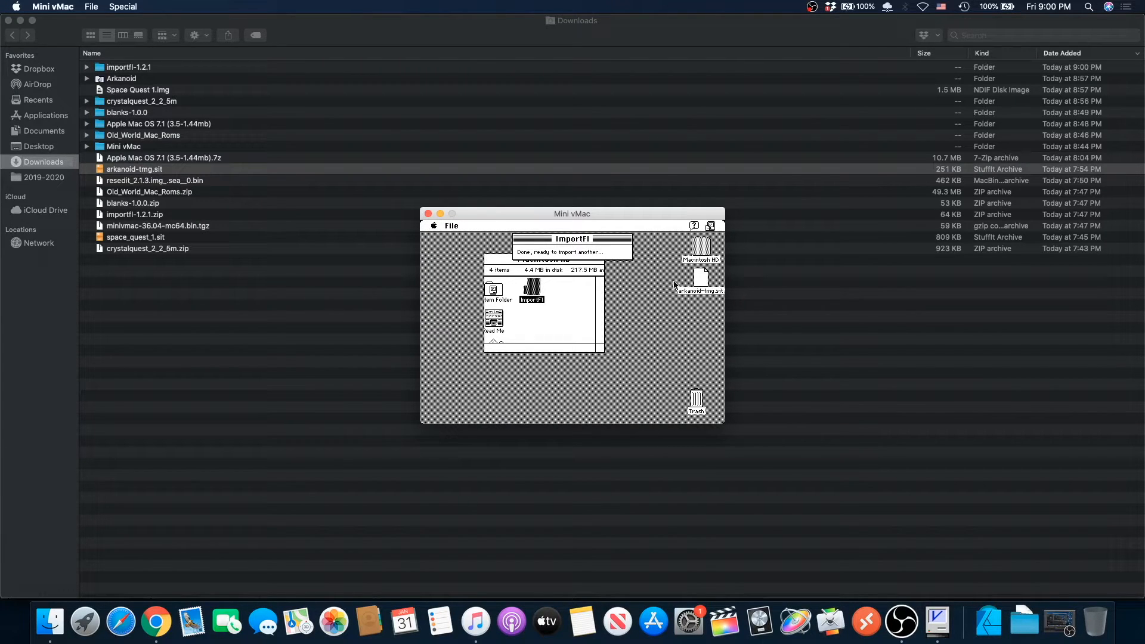
Quit ImportFl and try to open the imported arkanoid-tmg.sit on the emulated desktop
{"action": "left_click", "coordinate": [455, 226]}
{"action": "left_click_drag", "start_coordinate": [457, 229], "coordinate": [458, 243]}
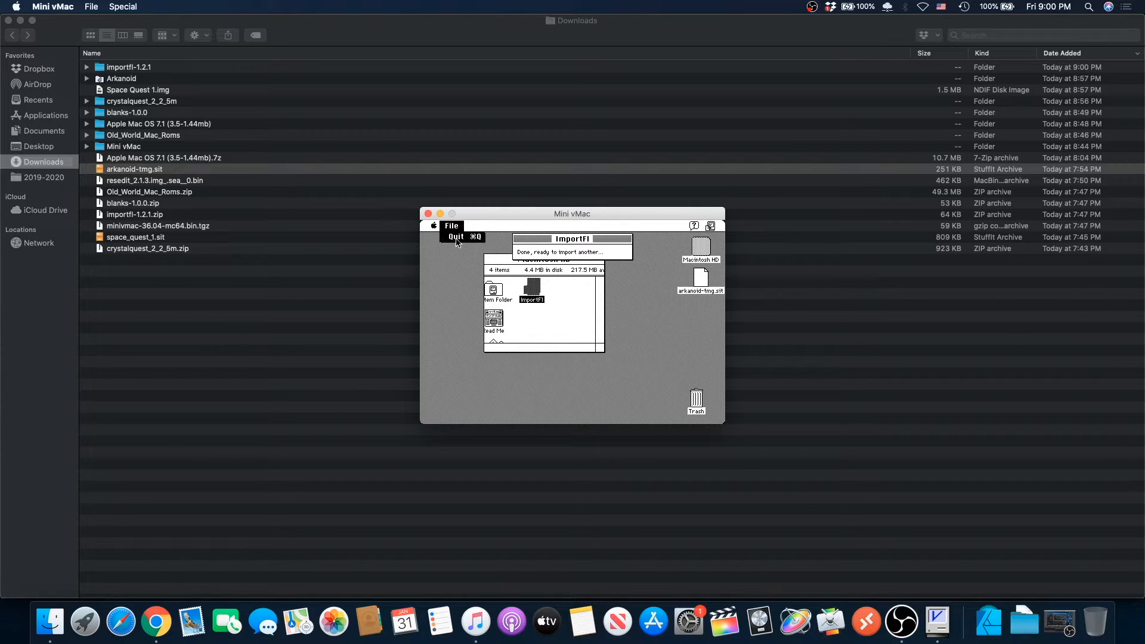
{"action": "double_click", "coordinate": [694, 289]}
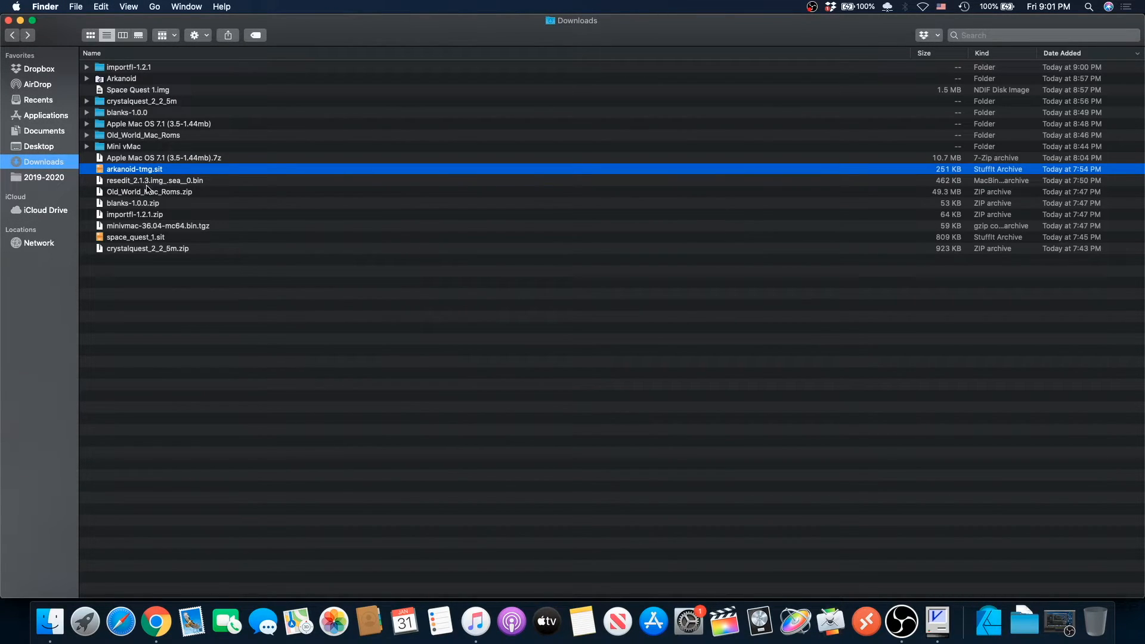
Unpack resedit_2.1.3.img_.sea__0.bin in Downloads and expand the resulting ResEdit 2.1.3.img.sea, allowing the unverified file to open
{"action": "left_click", "coordinate": [147, 191]}
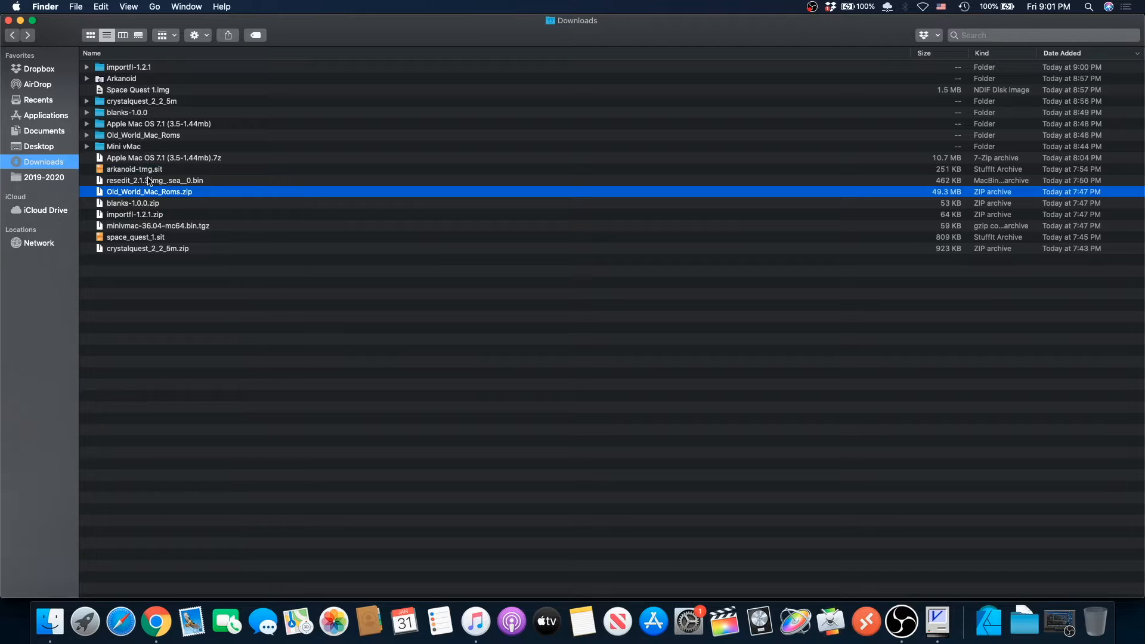
{"action": "left_click", "coordinate": [149, 181]}
{"action": "double_click", "coordinate": [149, 180]}
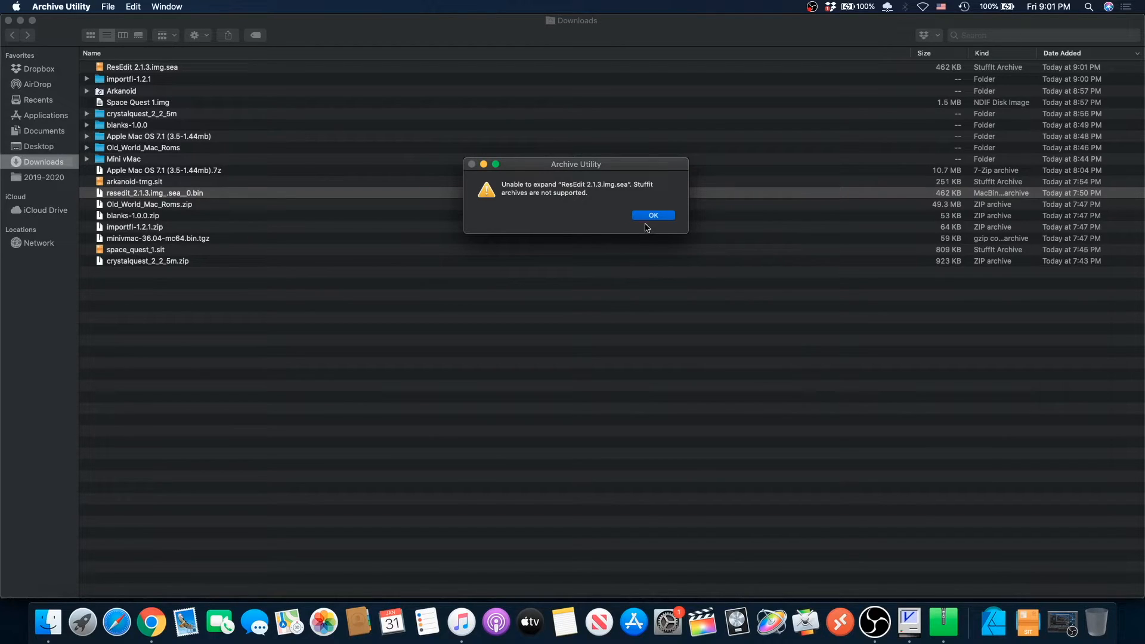
{"action": "left_click", "coordinate": [654, 219]}
{"action": "right_click", "coordinate": [204, 67]}
{"action": "left_click", "coordinate": [229, 70]}
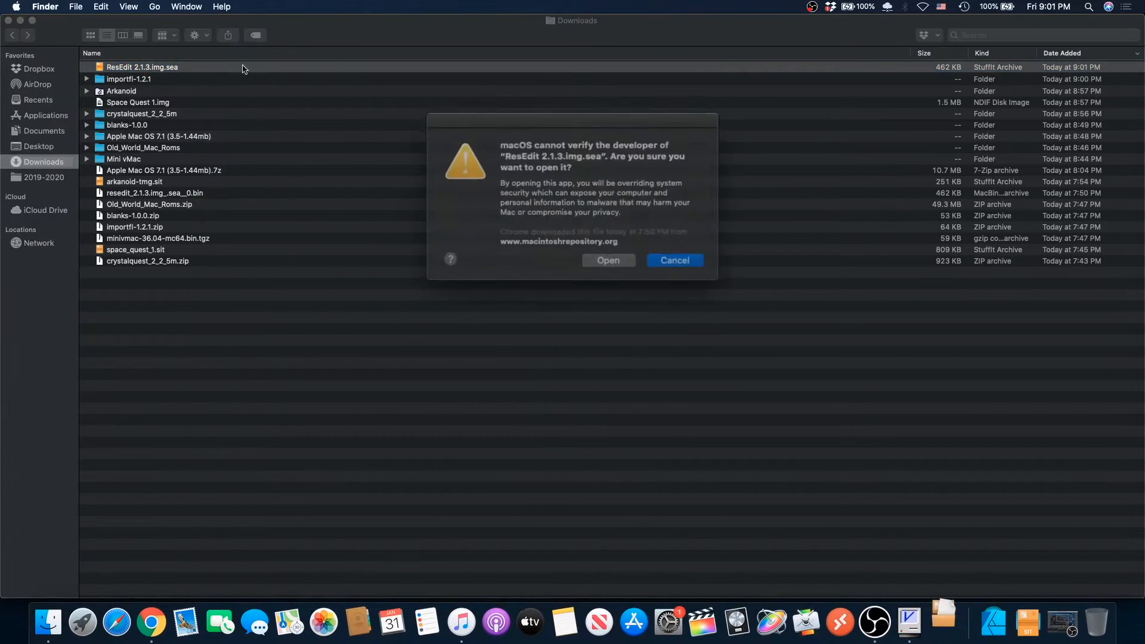
{"action": "left_click", "coordinate": [609, 262]}
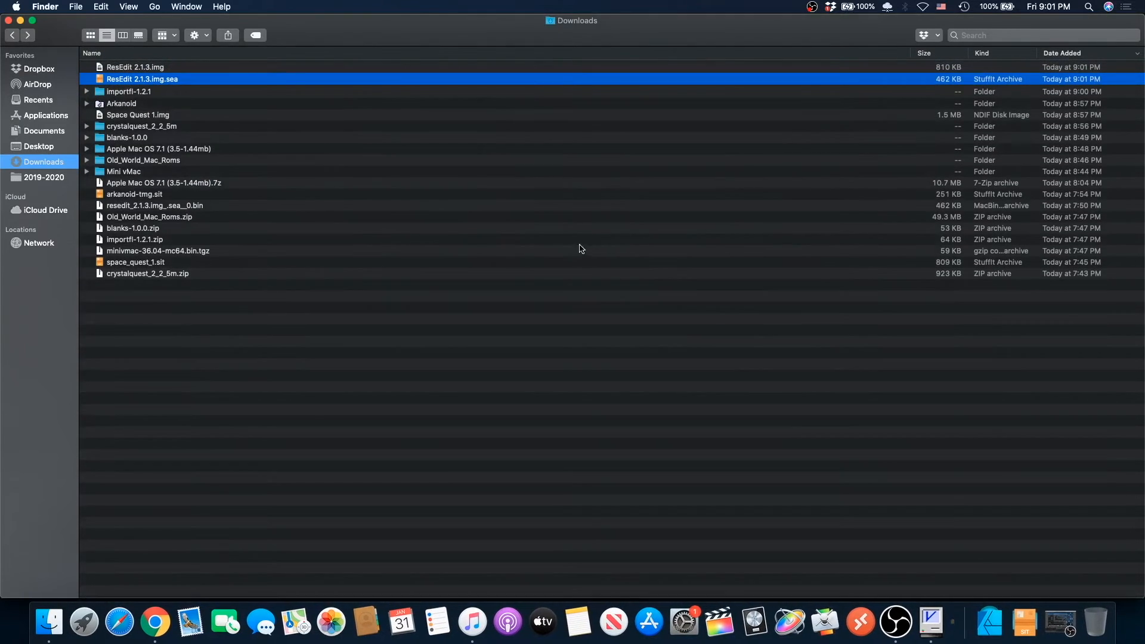
Insert ResEdit 2.1.3.img into Mini vMac and open the ResEdit 2.1.3 folder on its disk
{"action": "left_click", "coordinate": [155, 68]}
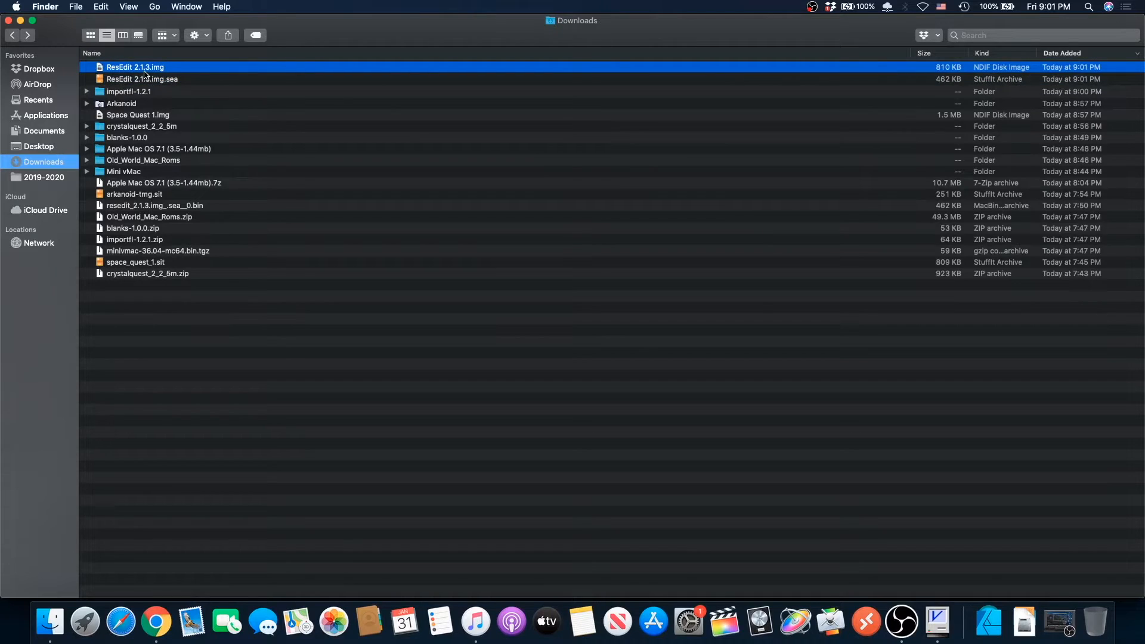
{"action": "key", "text": "super+Tab"}
{"action": "left_click_drag", "start_coordinate": [145, 68], "coordinate": [648, 360]}
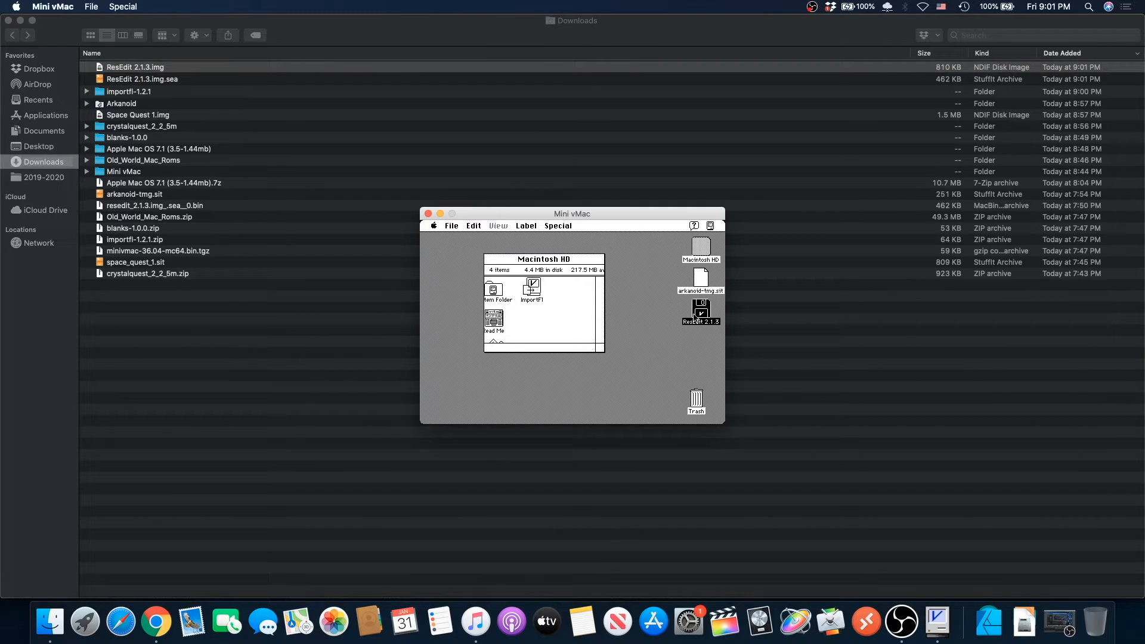
{"action": "double_click", "coordinate": [703, 310]}
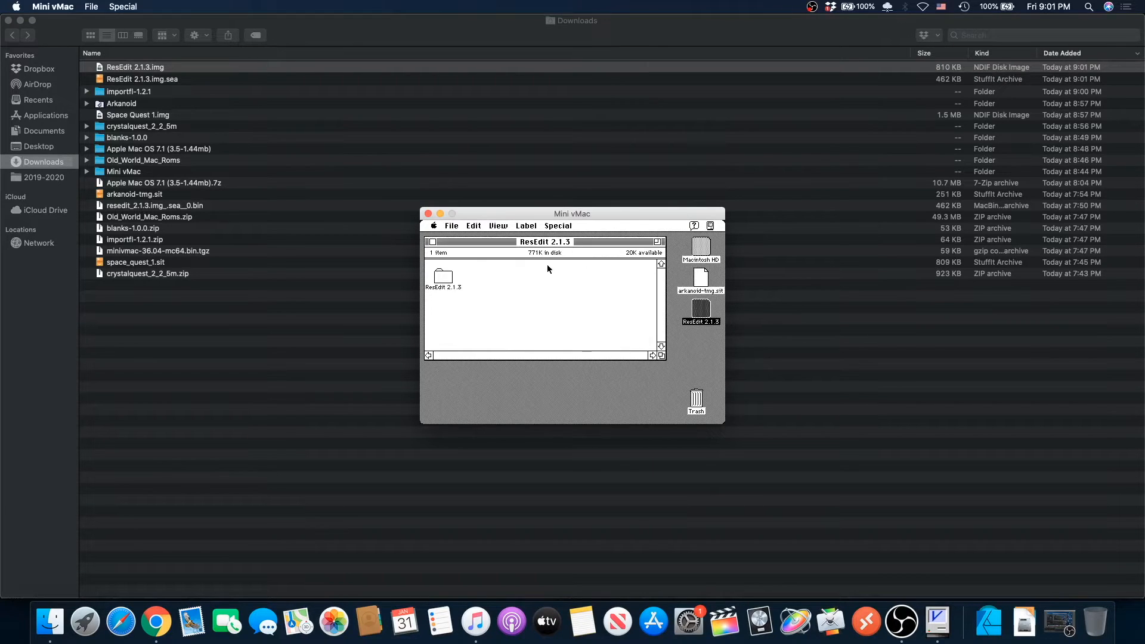
{"action": "double_click", "coordinate": [449, 275]}
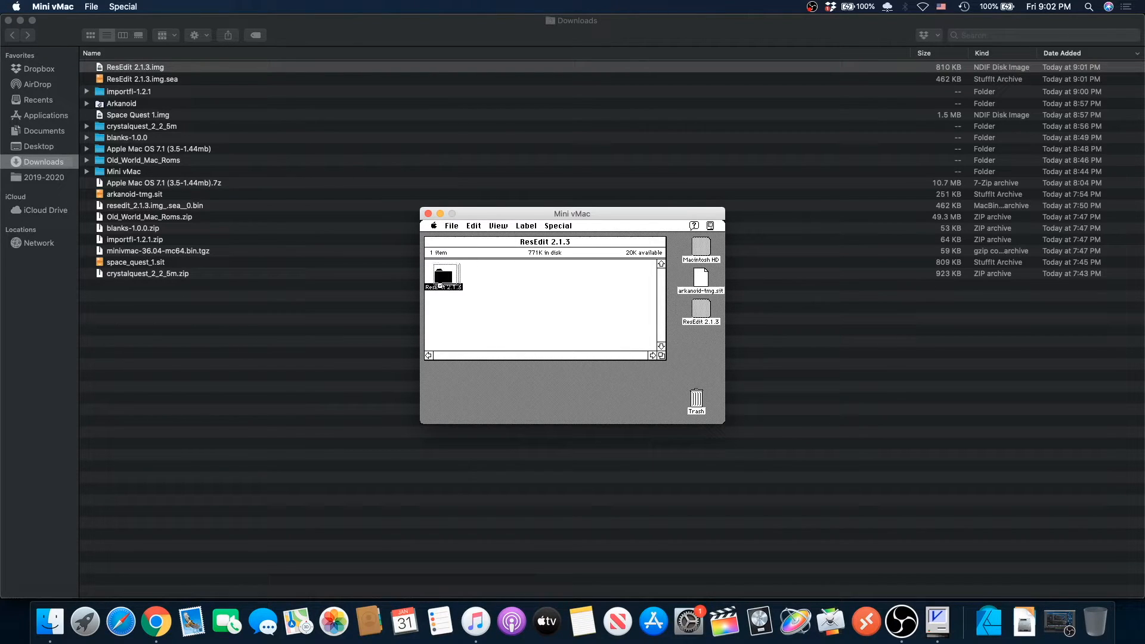
Move the ResEdit 2.1.3 window clear of the Macintosh HD window and copy the ResEdit application onto Macintosh HD
{"action": "left_click", "coordinate": [434, 243]}
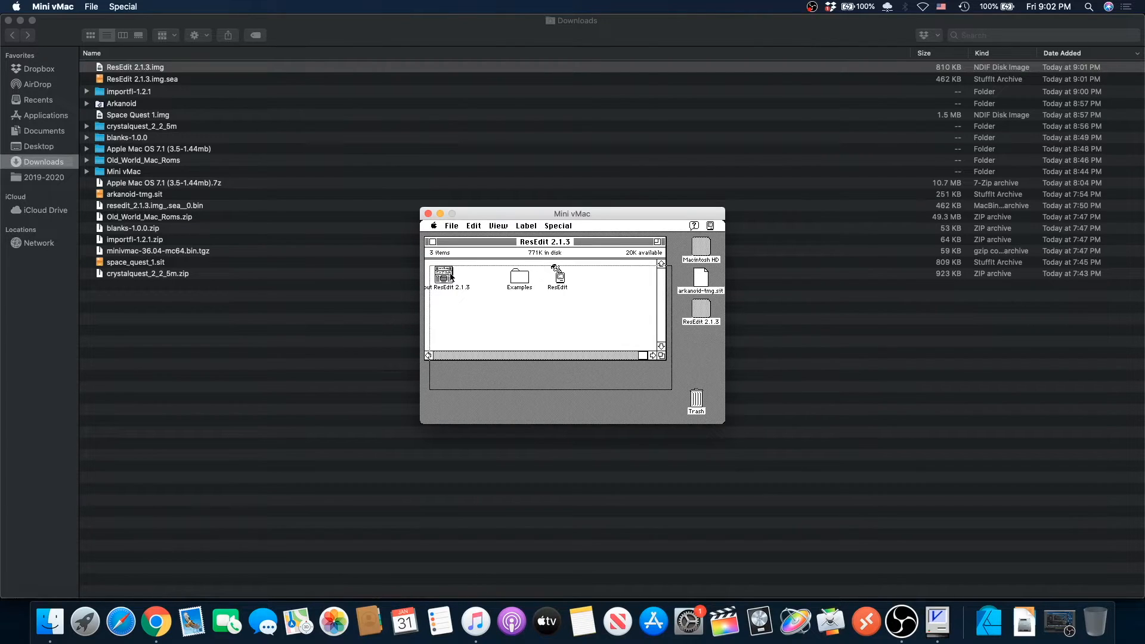
{"action": "left_click", "coordinate": [435, 243]}
{"action": "left_click_drag", "start_coordinate": [499, 272], "coordinate": [499, 310]}
{"action": "left_click_drag", "start_coordinate": [565, 341], "coordinate": [564, 289]}
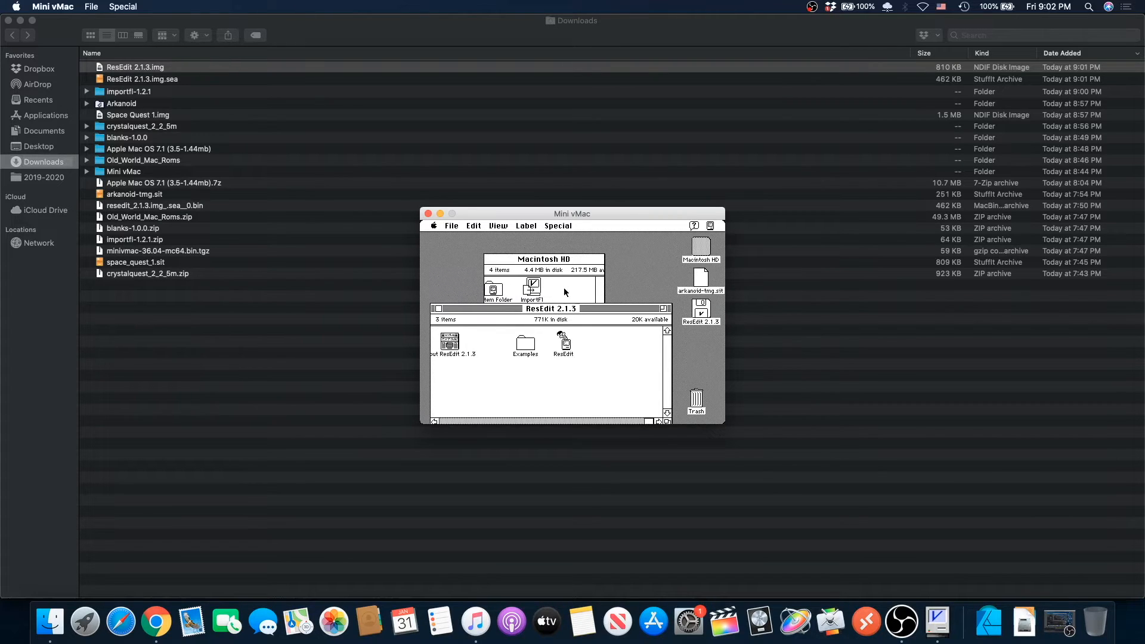
Close the ResEdit folder window, eject the ResEdit 2.1.3 disk and launch ResEdit from Macintosh HD
{"action": "left_click", "coordinate": [436, 309]}
{"action": "left_click", "coordinate": [703, 315]}
{"action": "left_click_drag", "start_coordinate": [705, 319], "coordinate": [696, 400]}
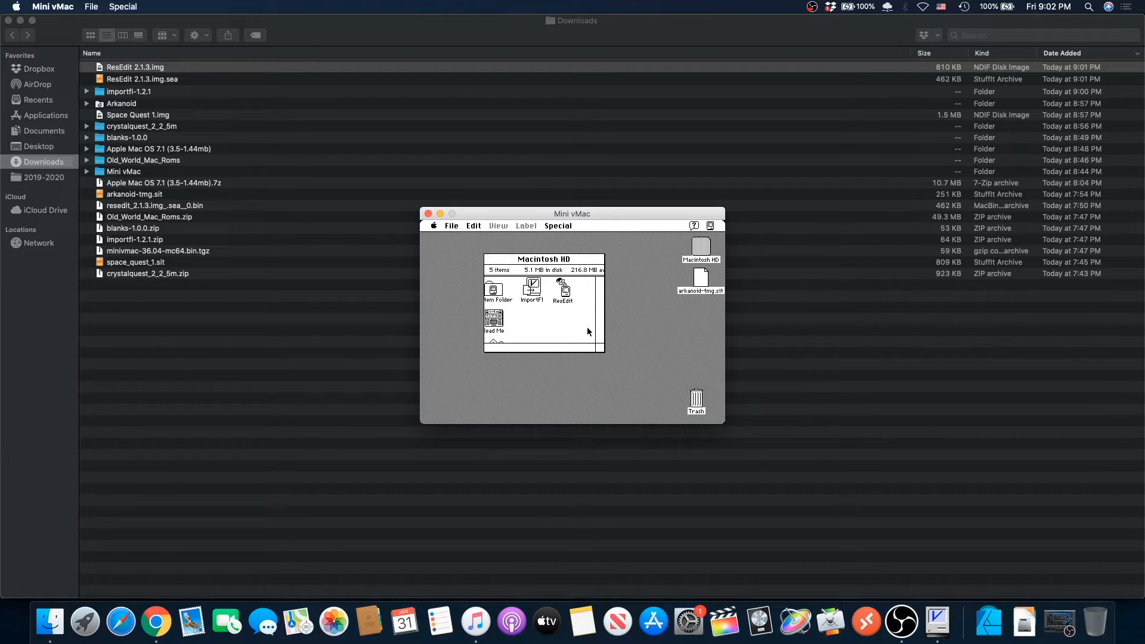
{"action": "double_click", "coordinate": [565, 290]}
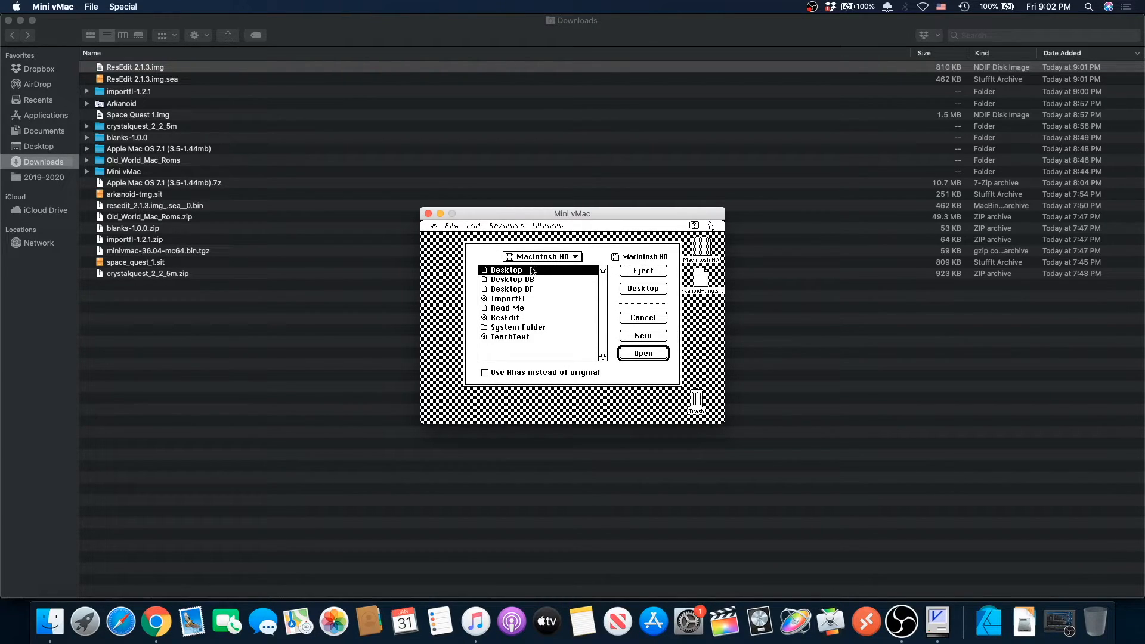
Open arkanoid-tmg.sit from the desktop in ResEdit, agreeing to add a resource fork, and show its file info with Type and Creator
{"action": "left_click", "coordinate": [624, 289]}
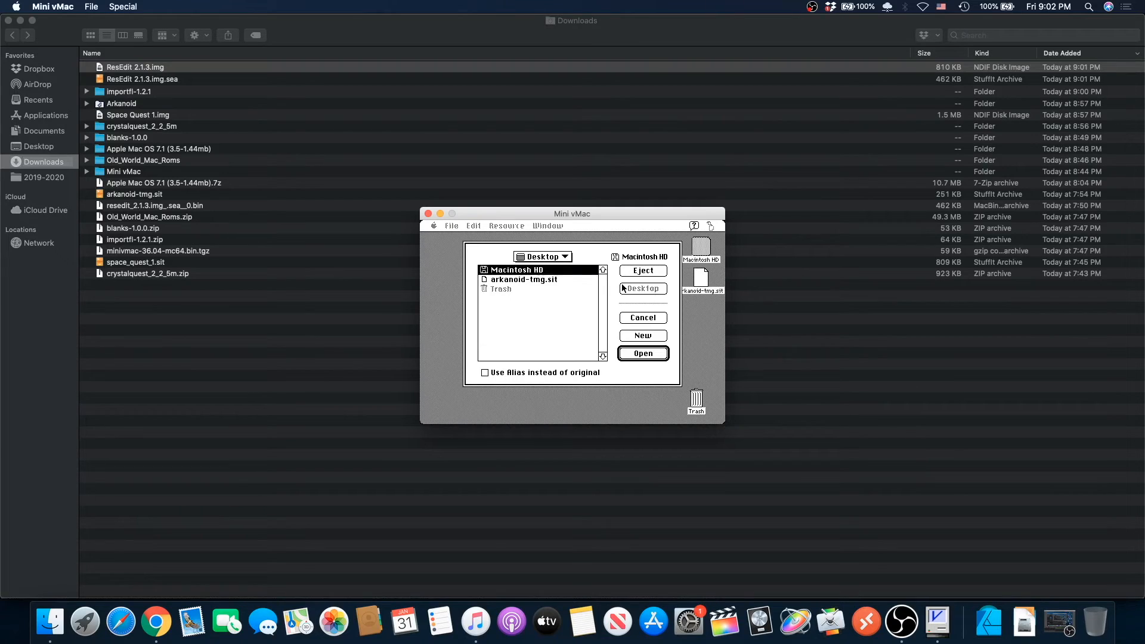
{"action": "left_click", "coordinate": [534, 281]}
{"action": "left_click", "coordinate": [626, 356]}
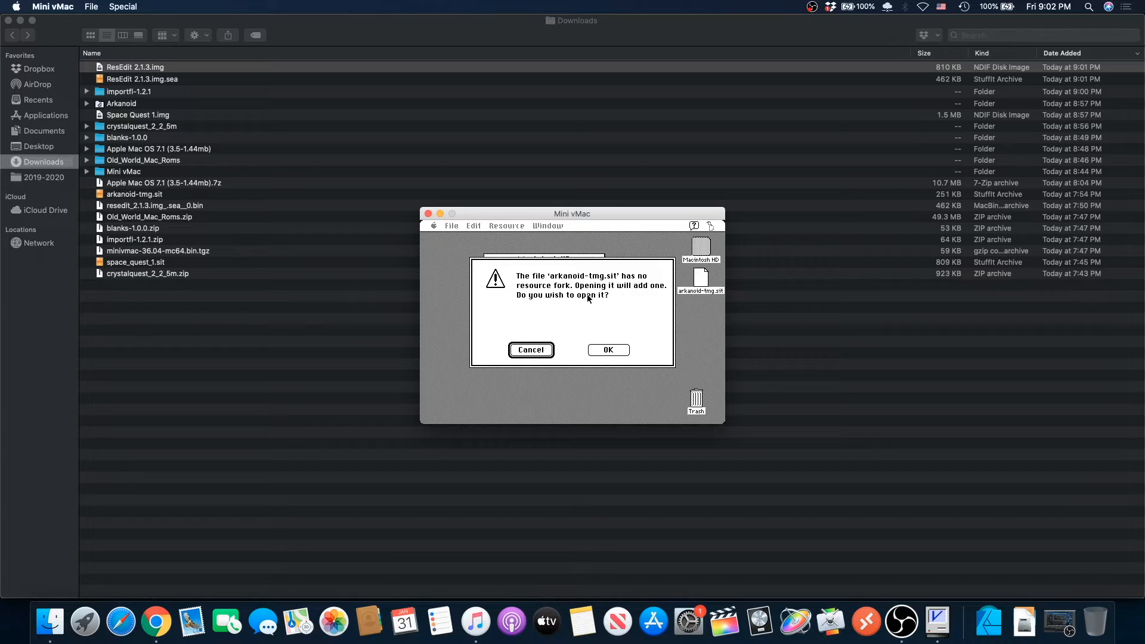
{"action": "left_click", "coordinate": [615, 352]}
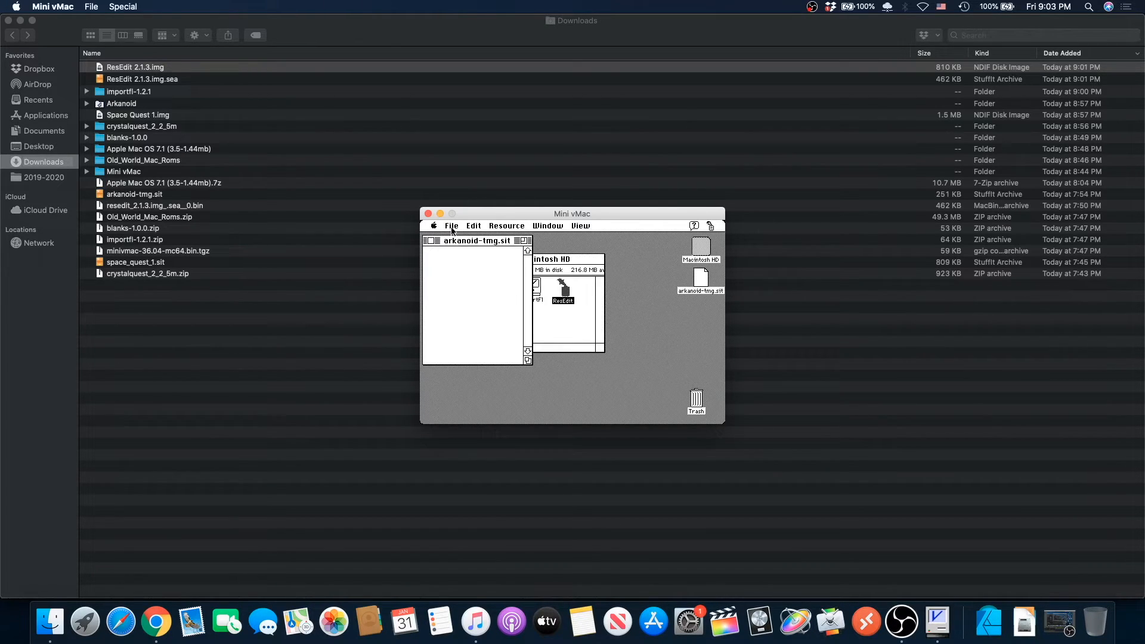
{"action": "left_click_drag", "start_coordinate": [452, 230], "coordinate": [499, 303]}
{"action": "double_click", "coordinate": [505, 275]}
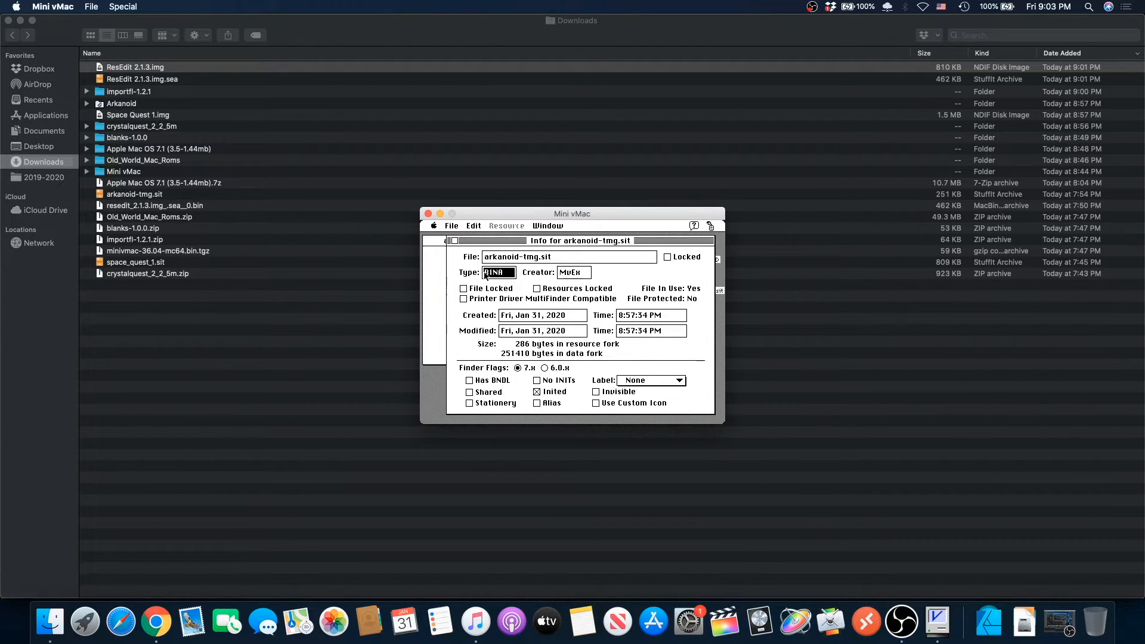
{"action": "left_click", "coordinate": [581, 277]}
{"action": "left_click_drag", "start_coordinate": [580, 277], "coordinate": [557, 276]}
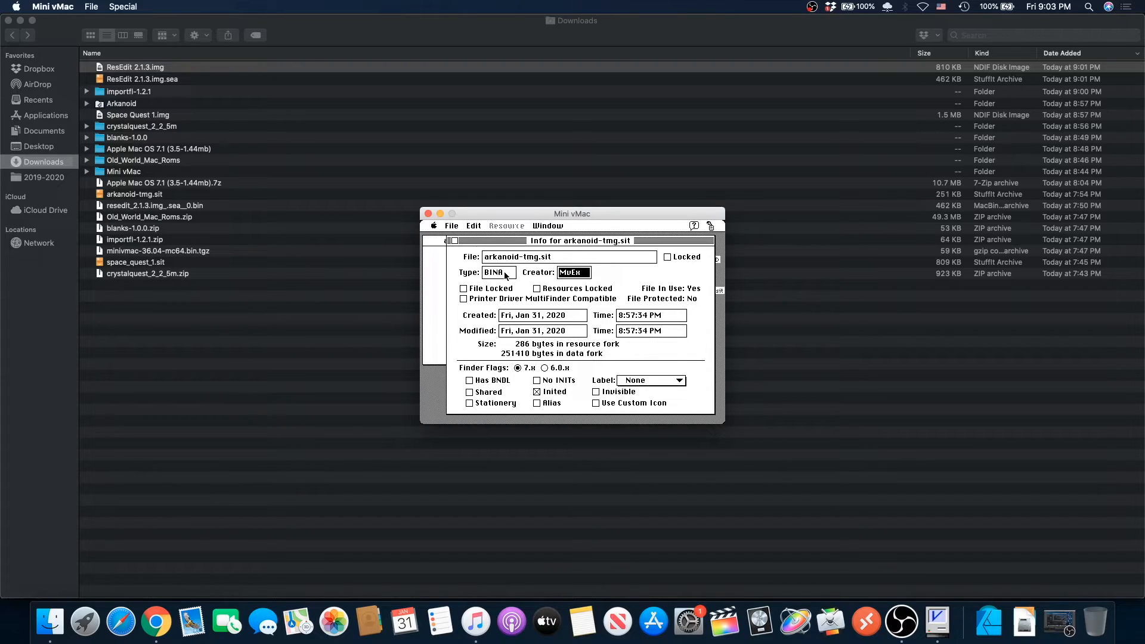
Switch to Chrome and look up the StuffIt archive creator and type codes on the macdisk.com signatures page, returning to Mini vMac
{"action": "key", "text": "super+Tab"}
{"action": "key", "text": "super+Tab"}
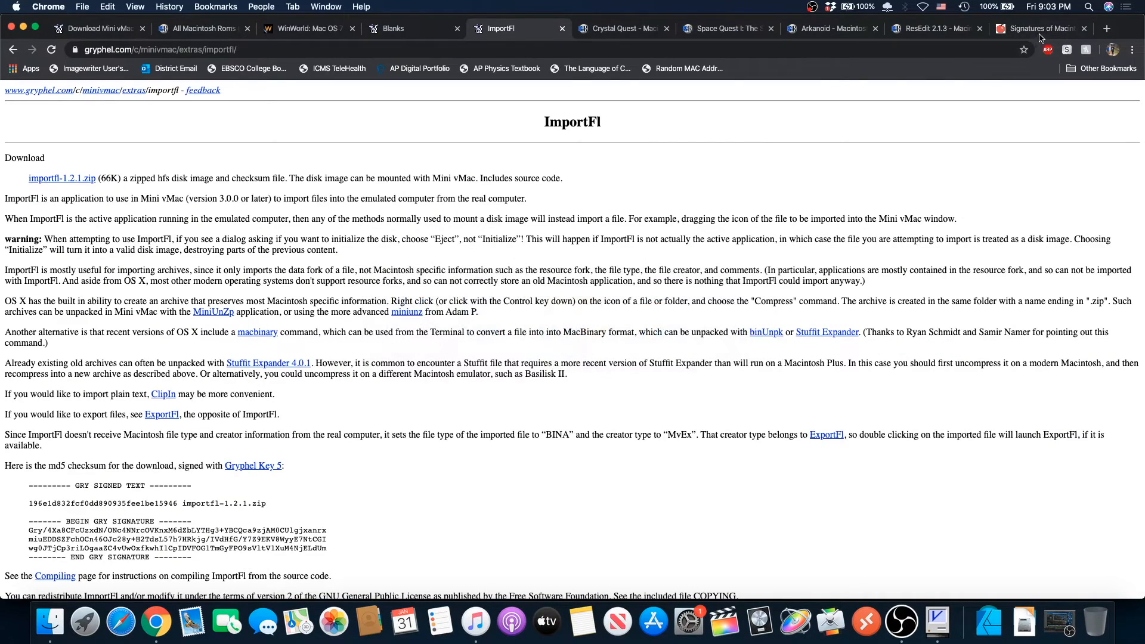
{"action": "left_click", "coordinate": [1039, 32]}
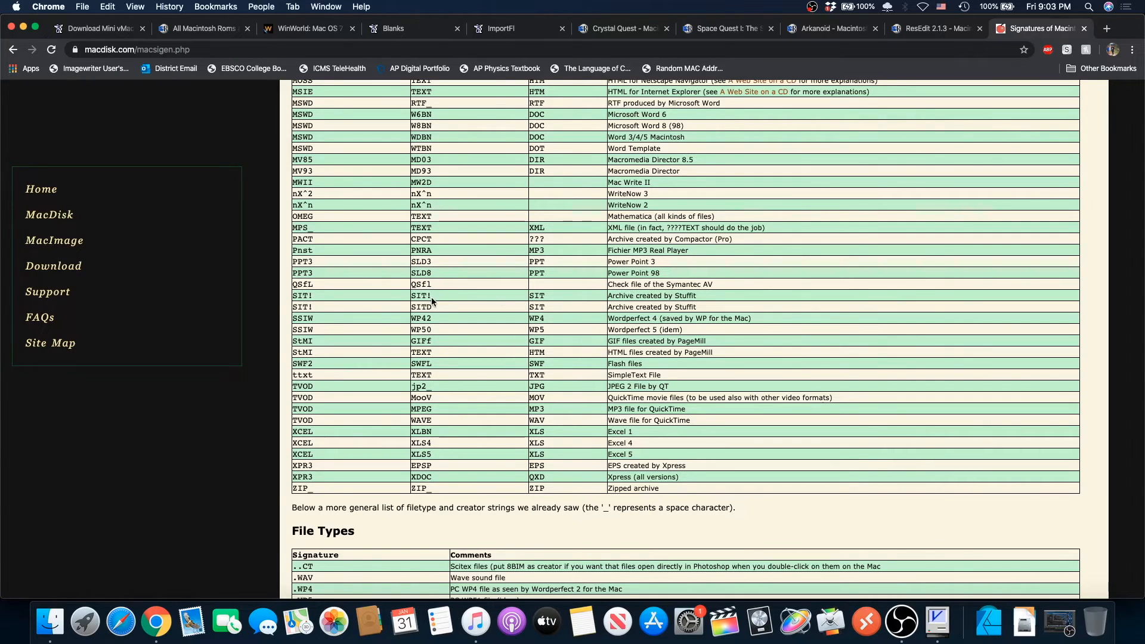
{"action": "key", "text": "super+Tab"}
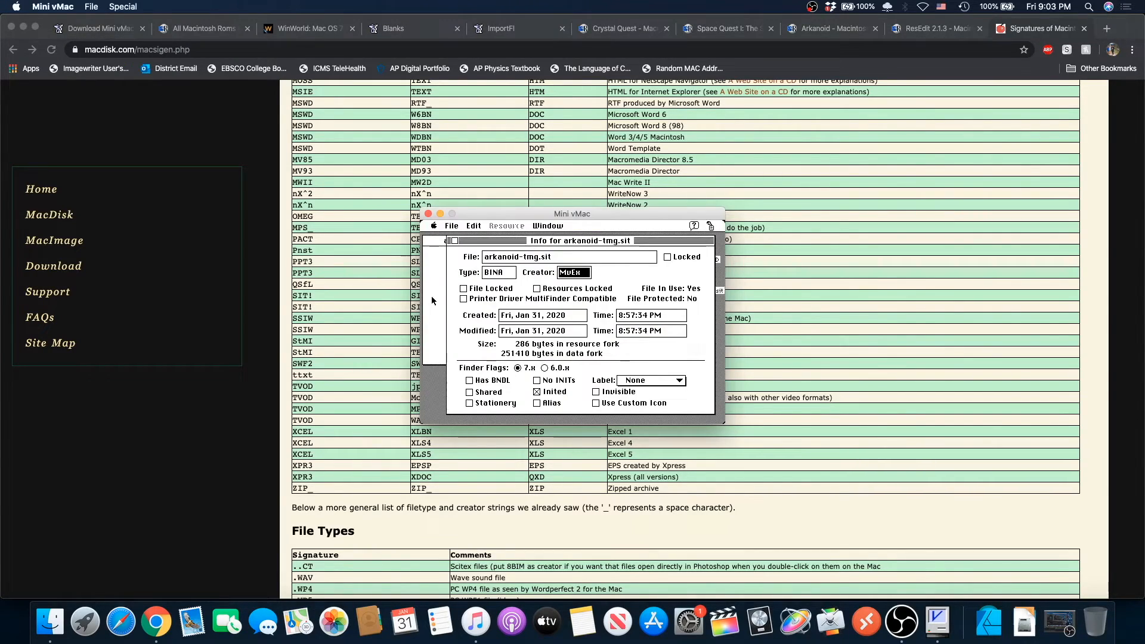
Set both the Type and the Creator of arkanoid-tmg.sit to SIT!
{"action": "left_click", "coordinate": [504, 266]}
{"action": "key", "text": "BackSpace"}
{"action": "key", "text": "BackSpace"}
{"action": "key", "text": "BackSpace"}
{"action": "key", "text": "BackSpace"}
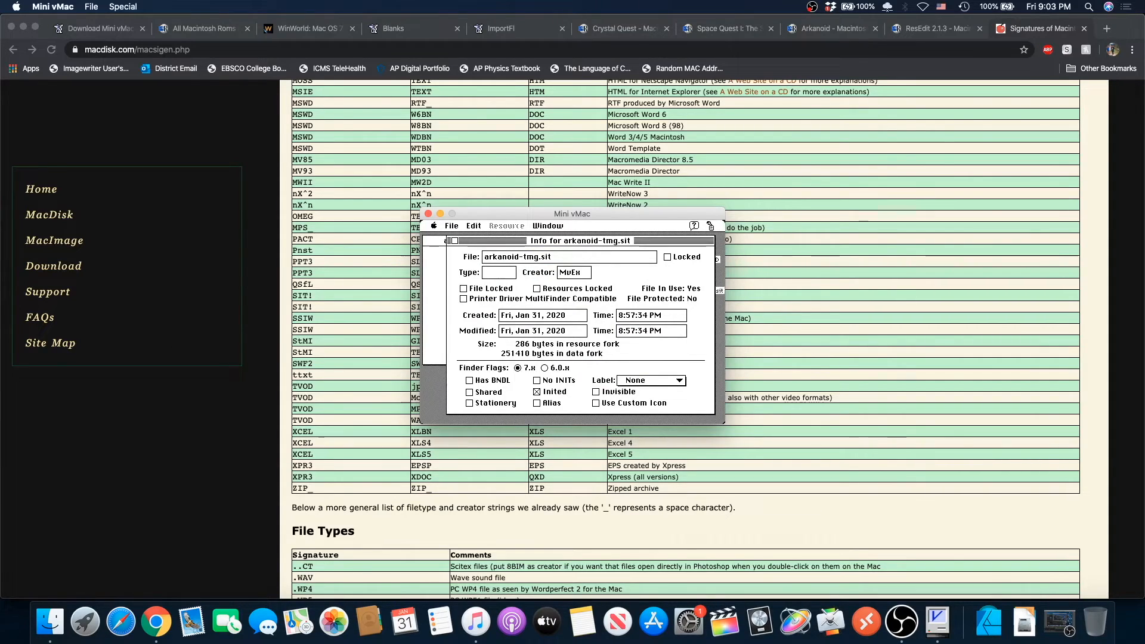
{"action": "type", "text": "SIT!"}
{"action": "key", "text": "Tab"}
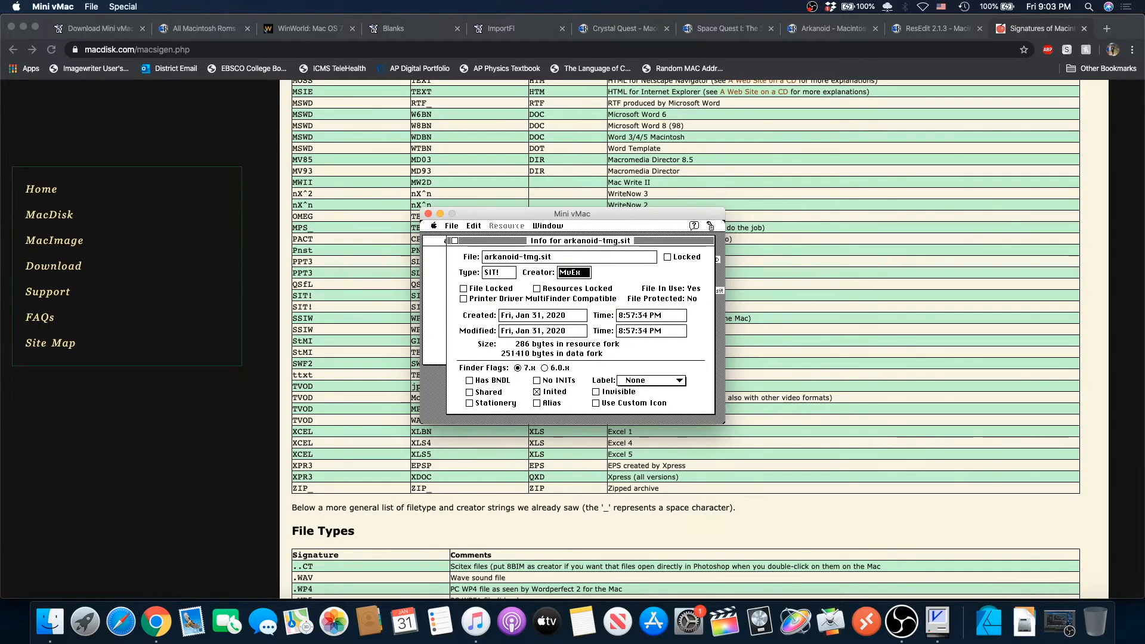
{"action": "type", "text": "SIT!"}
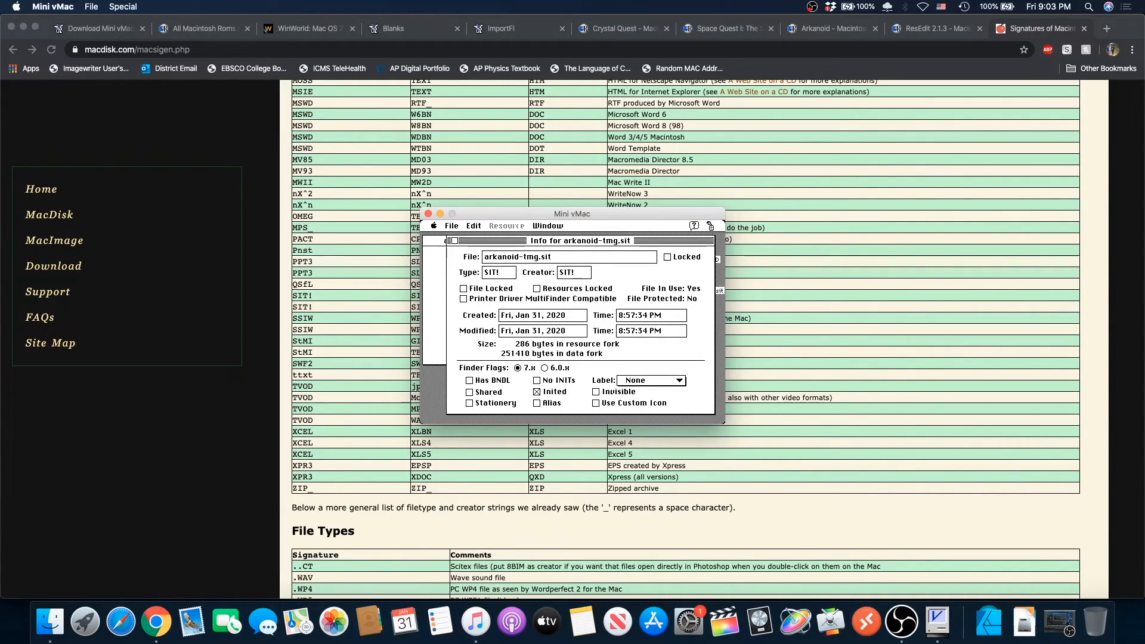
Close the arkanoid-tmg.sit info window, saving its changes, and quit ResEdit
{"action": "left_click", "coordinate": [453, 241]}
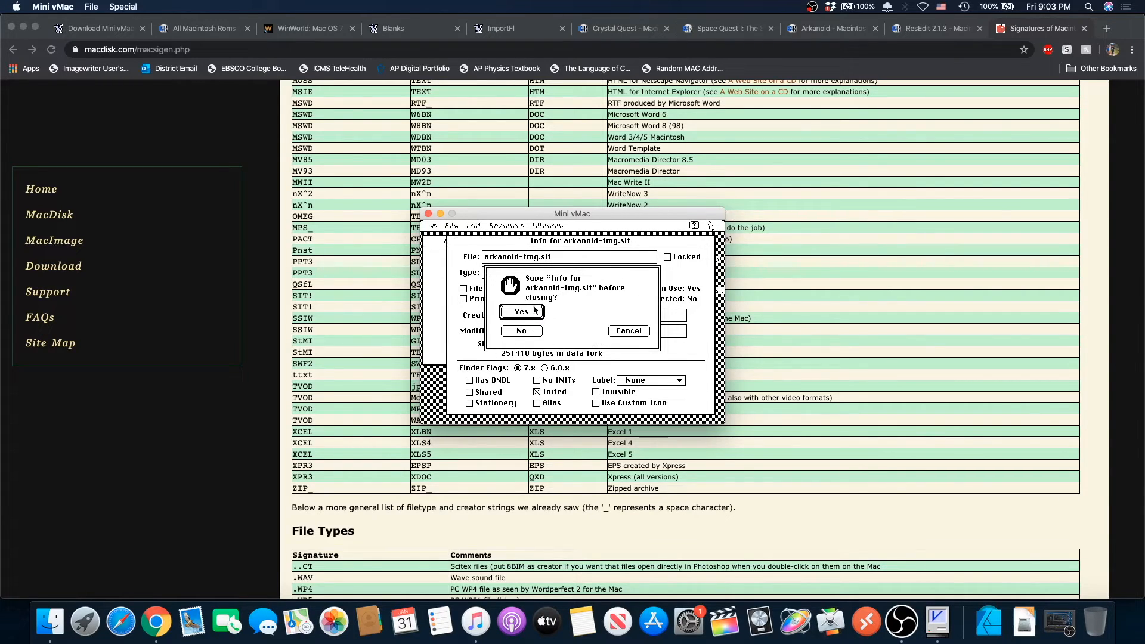
{"action": "left_click", "coordinate": [536, 311]}
{"action": "left_click_drag", "start_coordinate": [456, 230], "coordinate": [488, 391]}
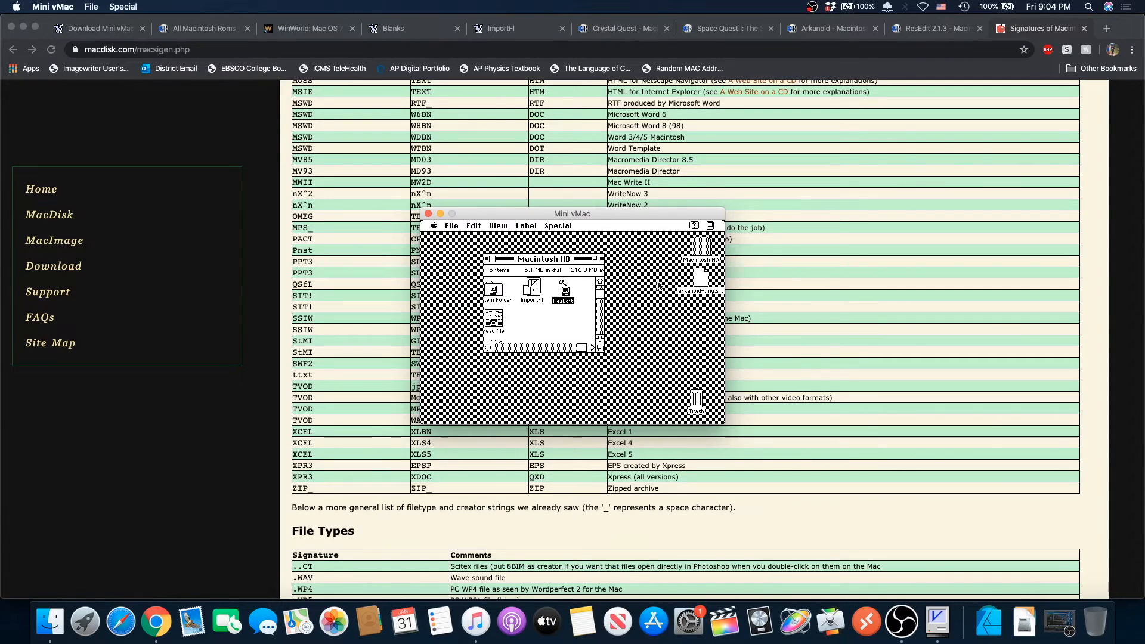
Try to open arkanoid-tmg.sit directly from the Mac OS 7.1 desktop
{"action": "left_click", "coordinate": [699, 303]}
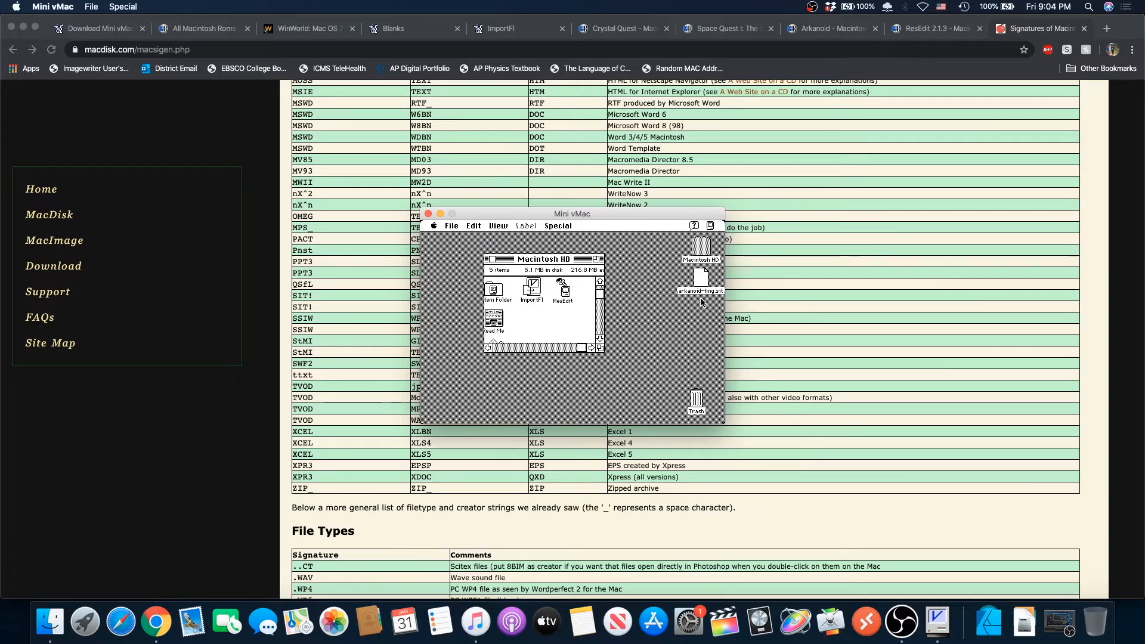
{"action": "double_click", "coordinate": [700, 276]}
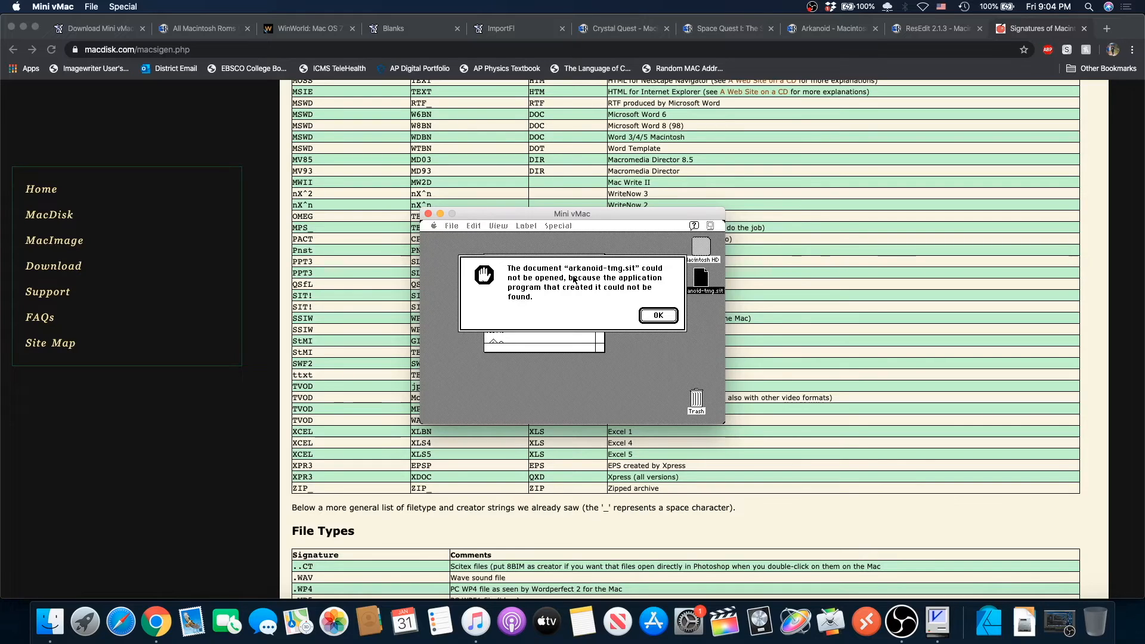
{"action": "left_click", "coordinate": [646, 315]}
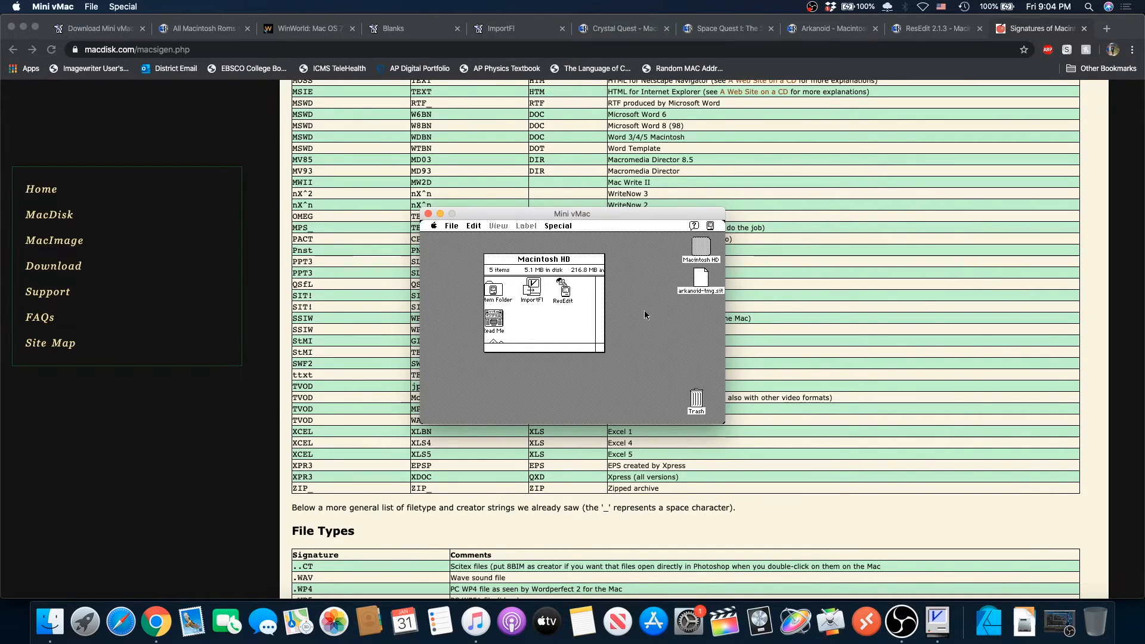
Check the StuffIt Expander 4.0.2 download page in Chrome and unpack stuffitexpander402.zip in the Finder's Downloads folder
{"action": "left_click", "coordinate": [896, 253]}
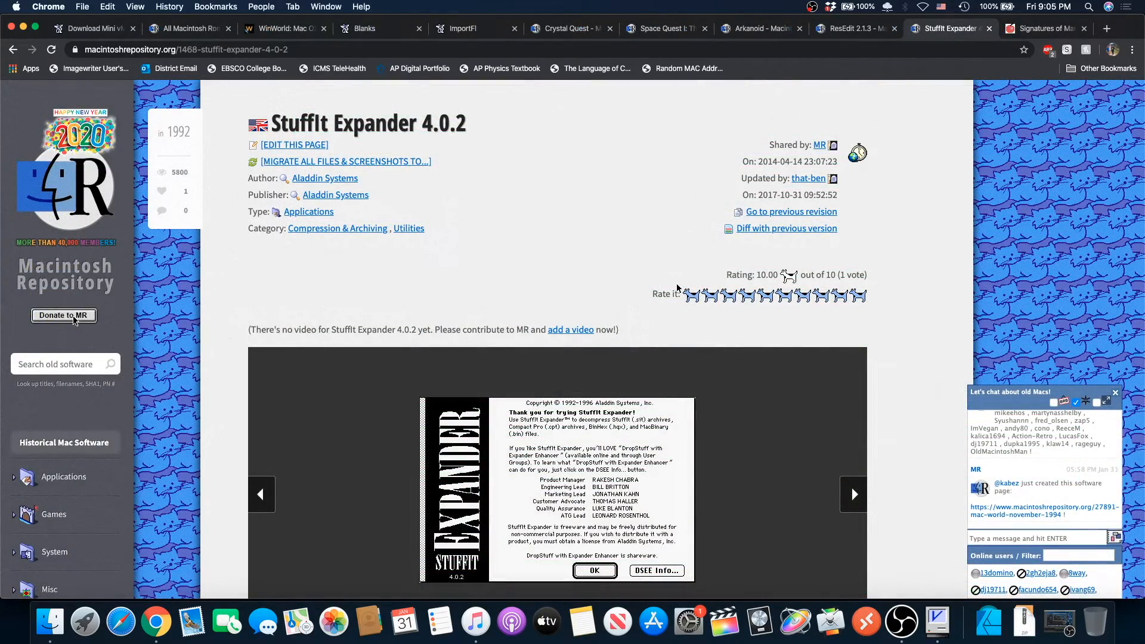
{"action": "scroll", "coordinate": [546, 227], "scroll_direction": "down", "scroll_amount": 10}
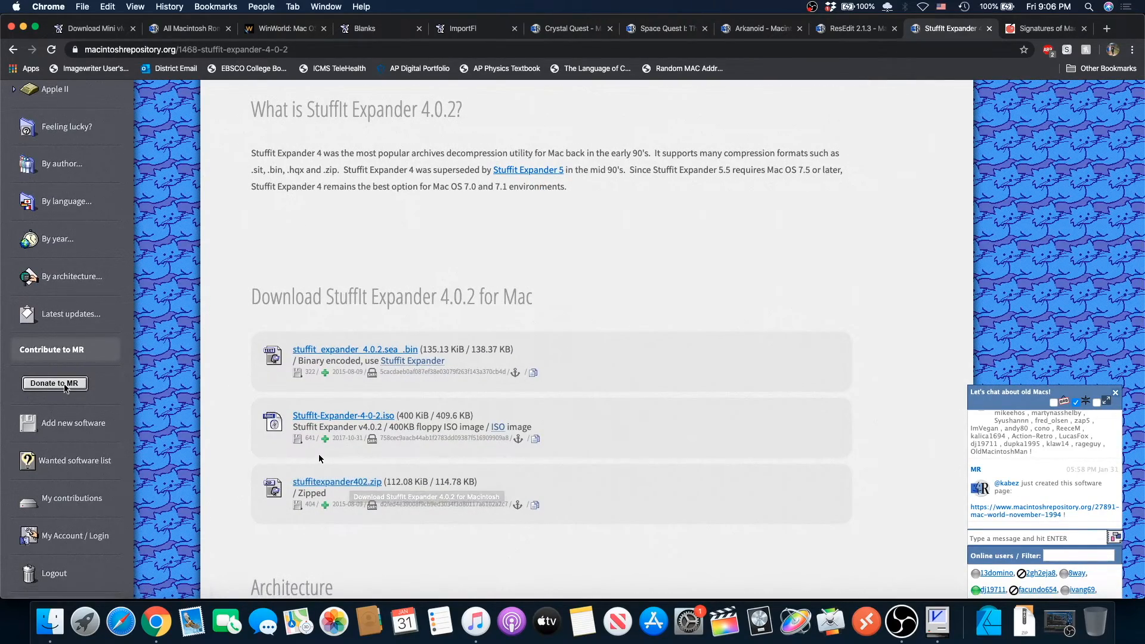
{"action": "key", "text": "super+Tab"}
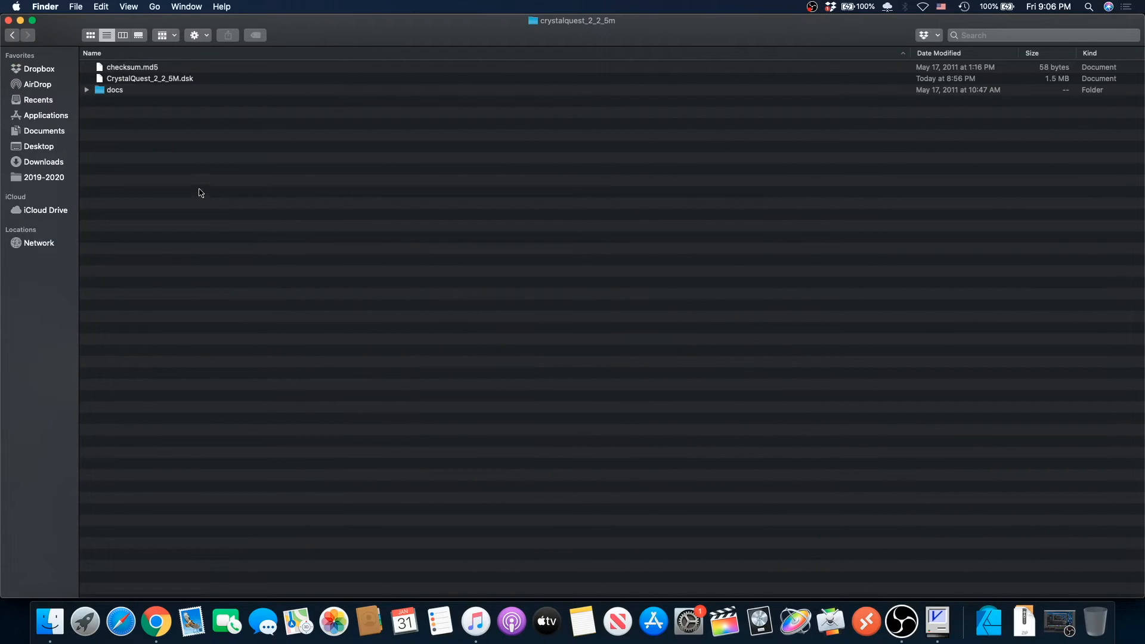
{"action": "left_click", "coordinate": [44, 164]}
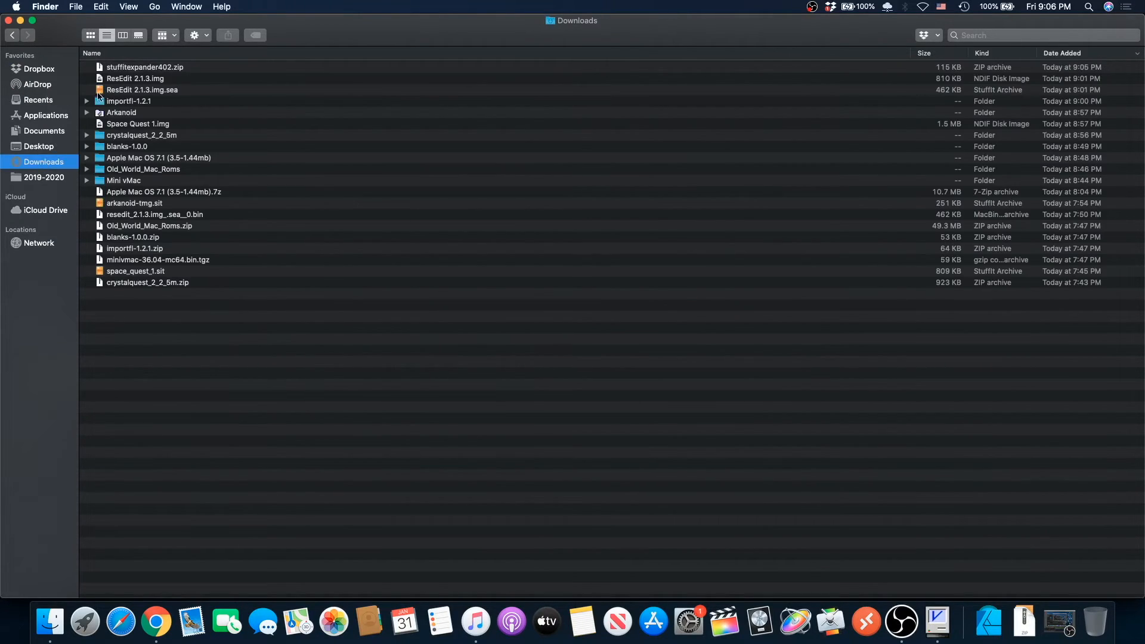
{"action": "left_click", "coordinate": [140, 68]}
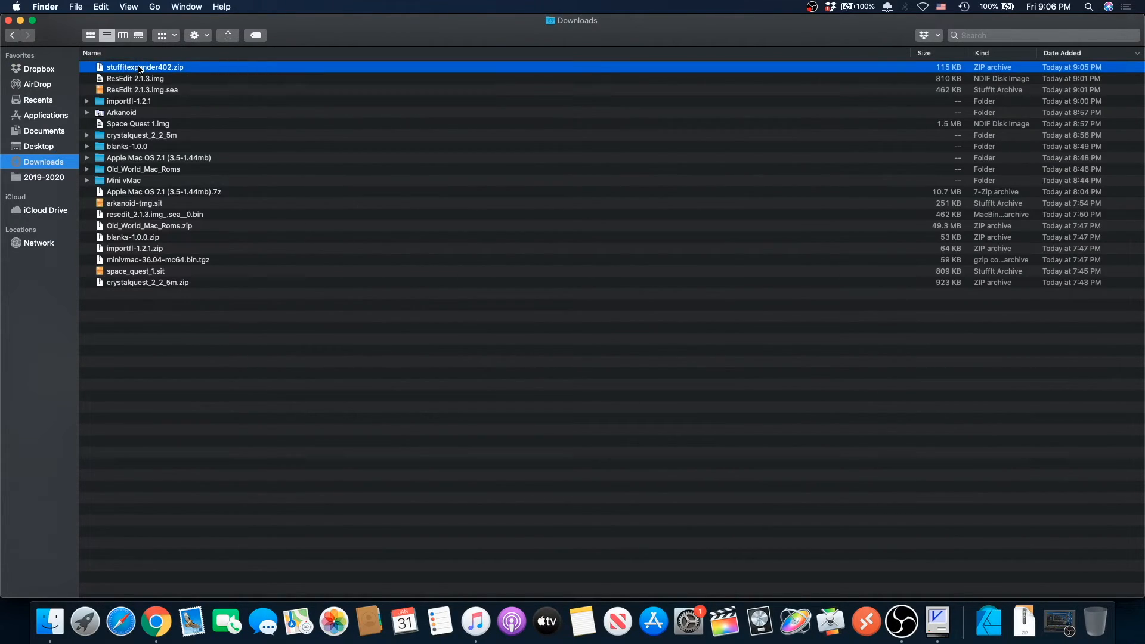
{"action": "double_click", "coordinate": [139, 69]}
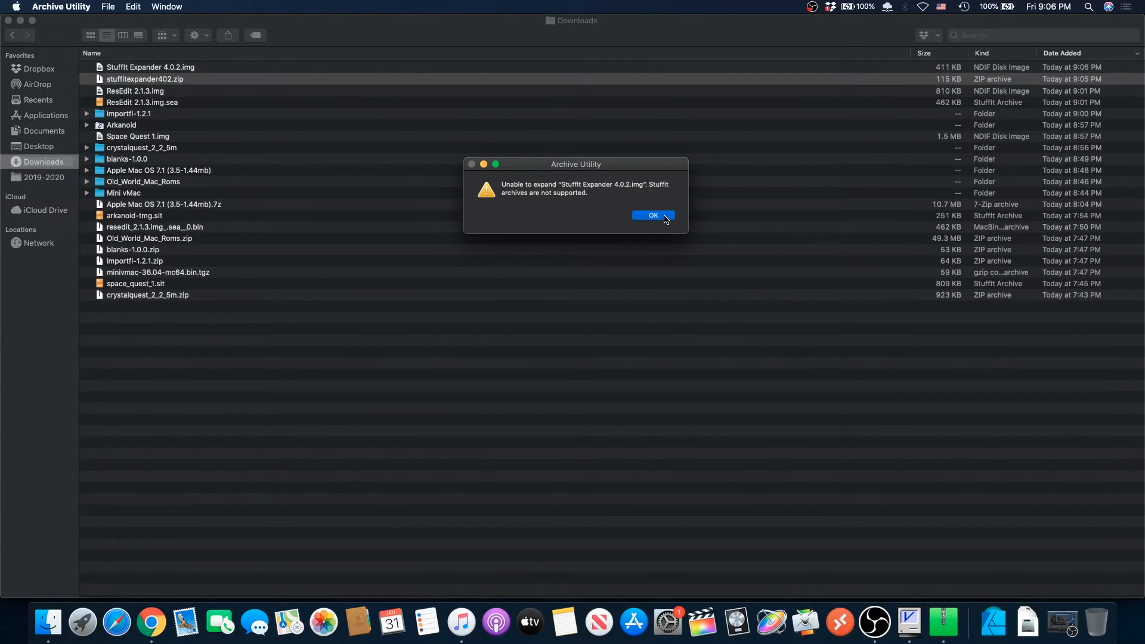
{"action": "left_click", "coordinate": [666, 219]}
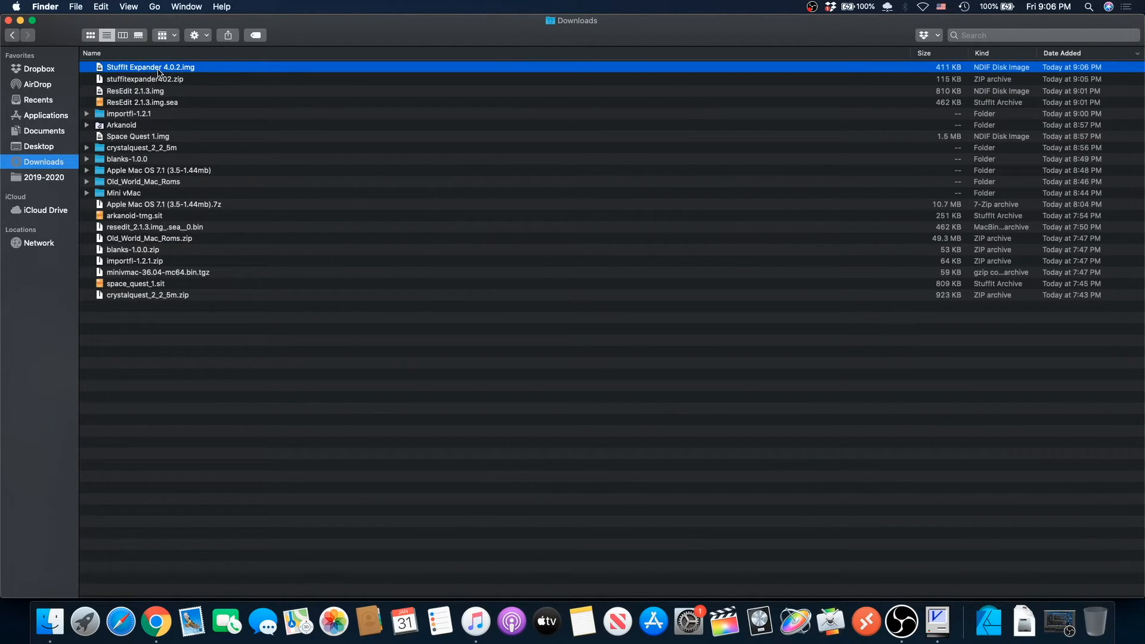
Insert StuffIt Expander 4.0.2.img into Mini vMac and launch StuffIt Expander from its folder, closing that folder window
{"action": "left_click_drag", "start_coordinate": [149, 68], "coordinate": [596, 367]}
{"action": "key", "text": "super+Tab"}
{"action": "key", "text": "super+Tab"}
{"action": "key", "text": "super+Tab"}
{"action": "key", "text": "super+Tab"}
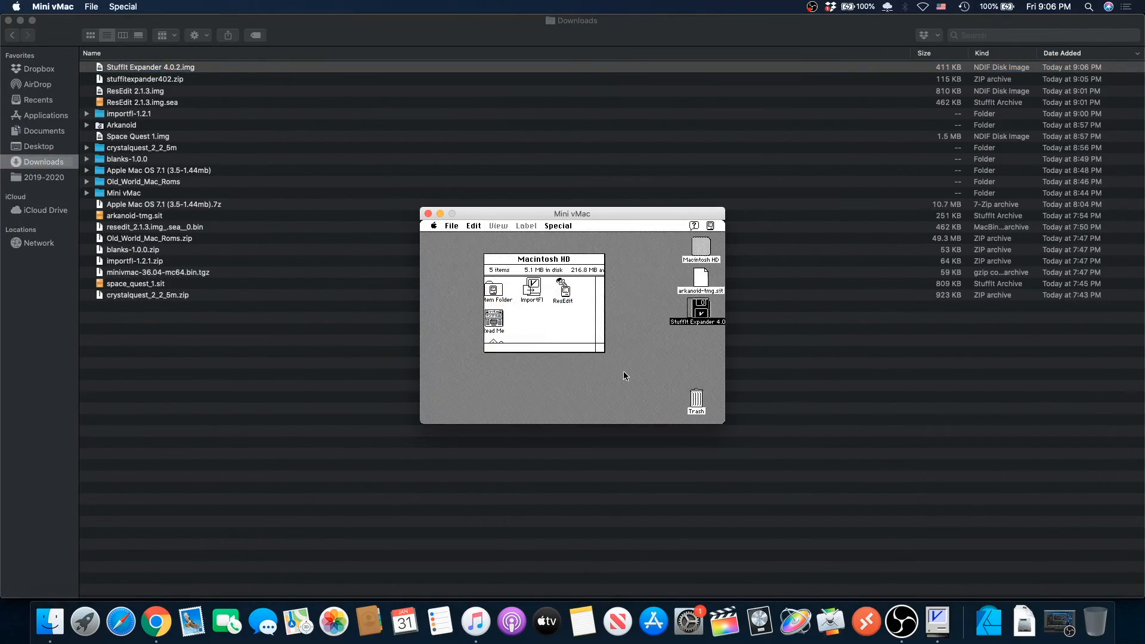
{"action": "double_click", "coordinate": [516, 277]}
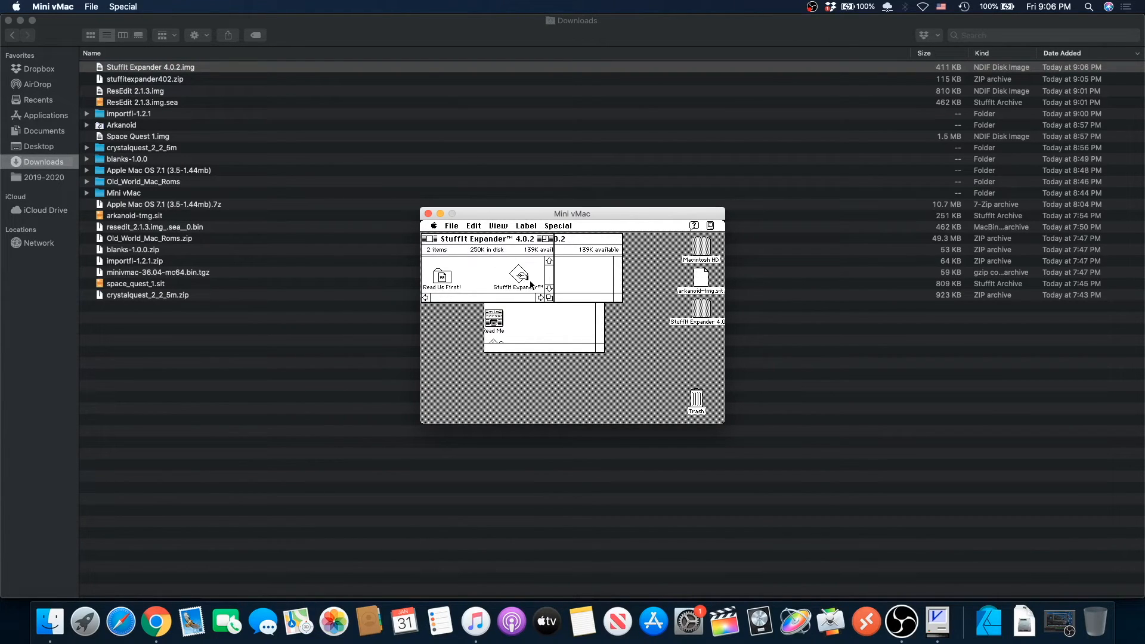
{"action": "double_click", "coordinate": [527, 283]}
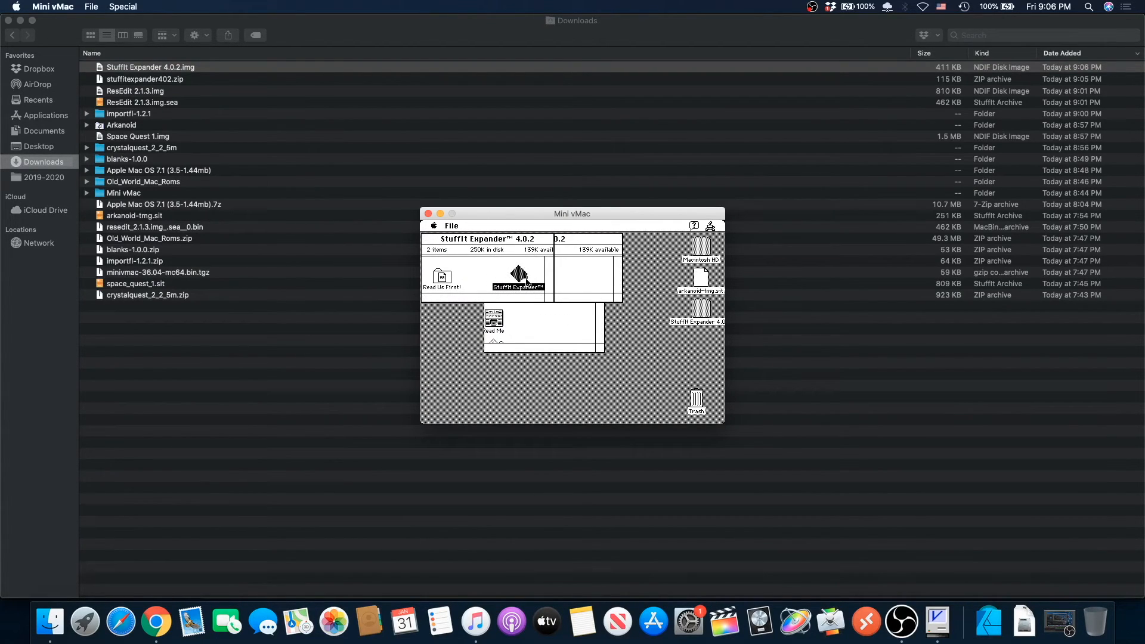
{"action": "left_click_drag", "start_coordinate": [452, 242], "coordinate": [556, 331]}
{"action": "left_click", "coordinate": [541, 328]}
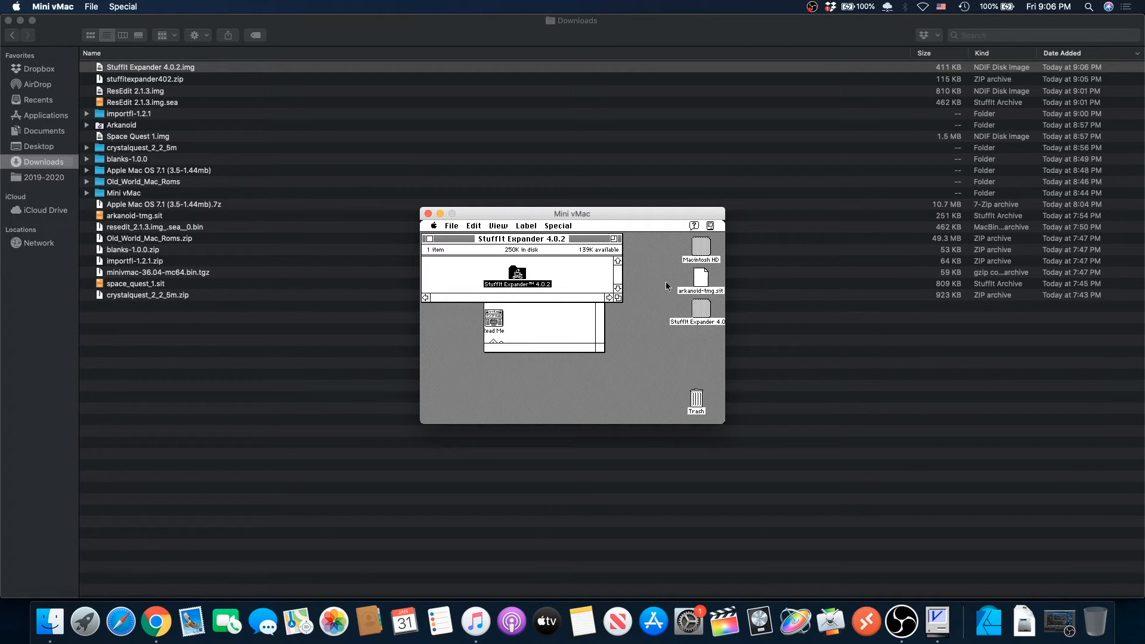
Switch back to StuffIt Expander and expand arkanoid-tmg.sit from the desktop
{"action": "left_click_drag", "start_coordinate": [711, 229], "coordinate": [686, 286]}
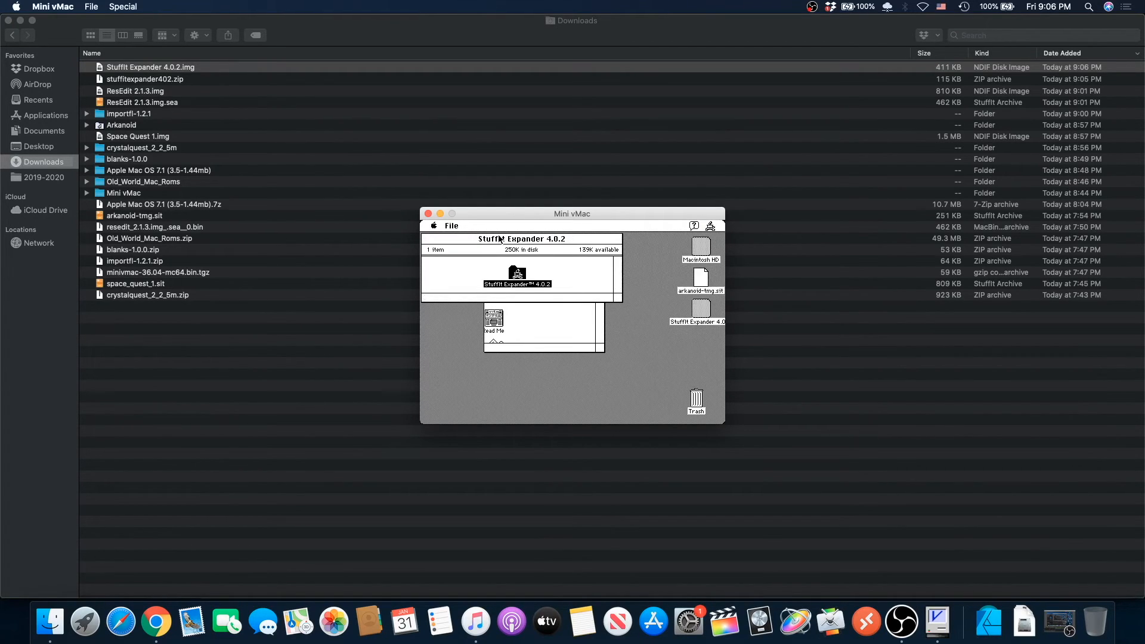
{"action": "left_click_drag", "start_coordinate": [452, 226], "coordinate": [452, 236]}
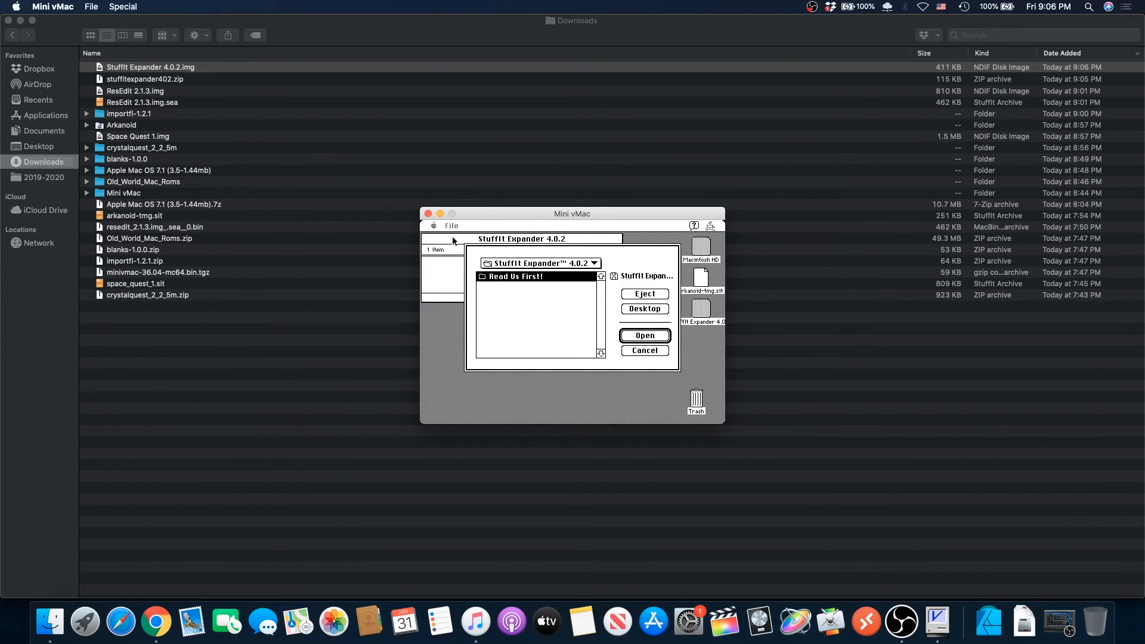
{"action": "left_click", "coordinate": [656, 311]}
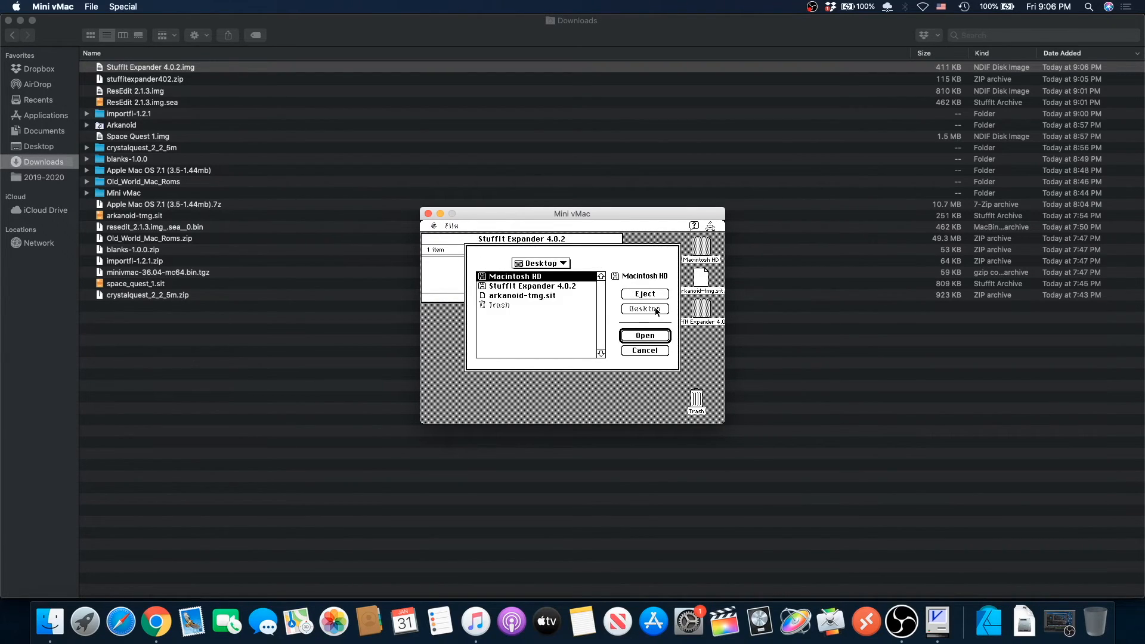
{"action": "left_click", "coordinate": [539, 296]}
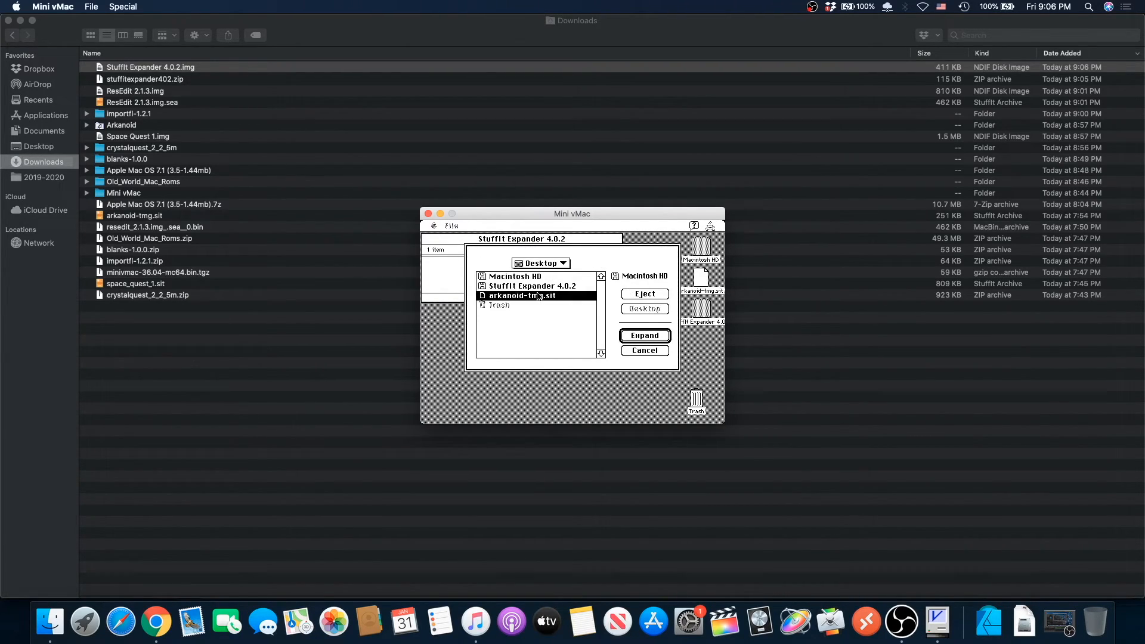
{"action": "left_click", "coordinate": [644, 336]}
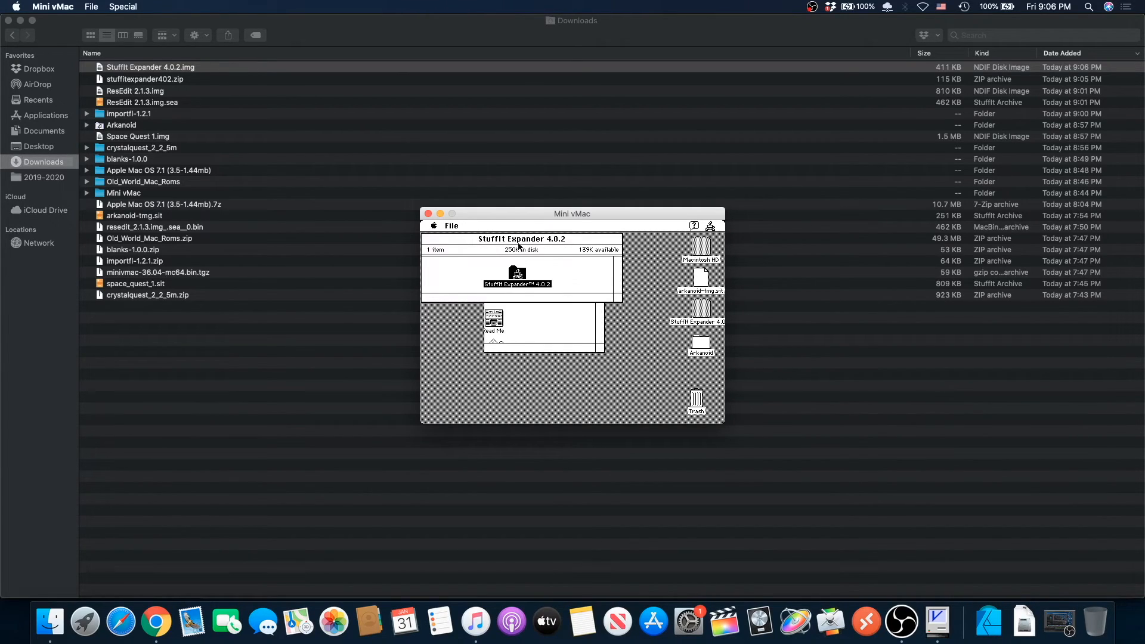
Quit StuffIt Expander, close the open disk windows and open the extracted Arkanoid folder on the desktop
{"action": "left_click", "coordinate": [454, 227]}
{"action": "left_click", "coordinate": [456, 283]}
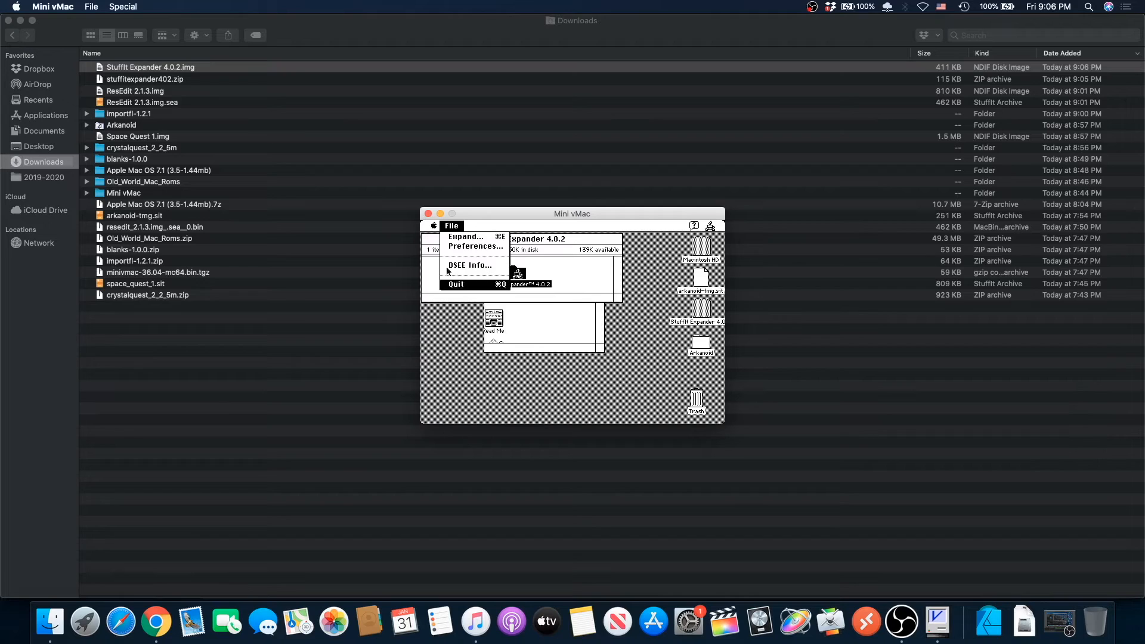
{"action": "left_click", "coordinate": [492, 260]}
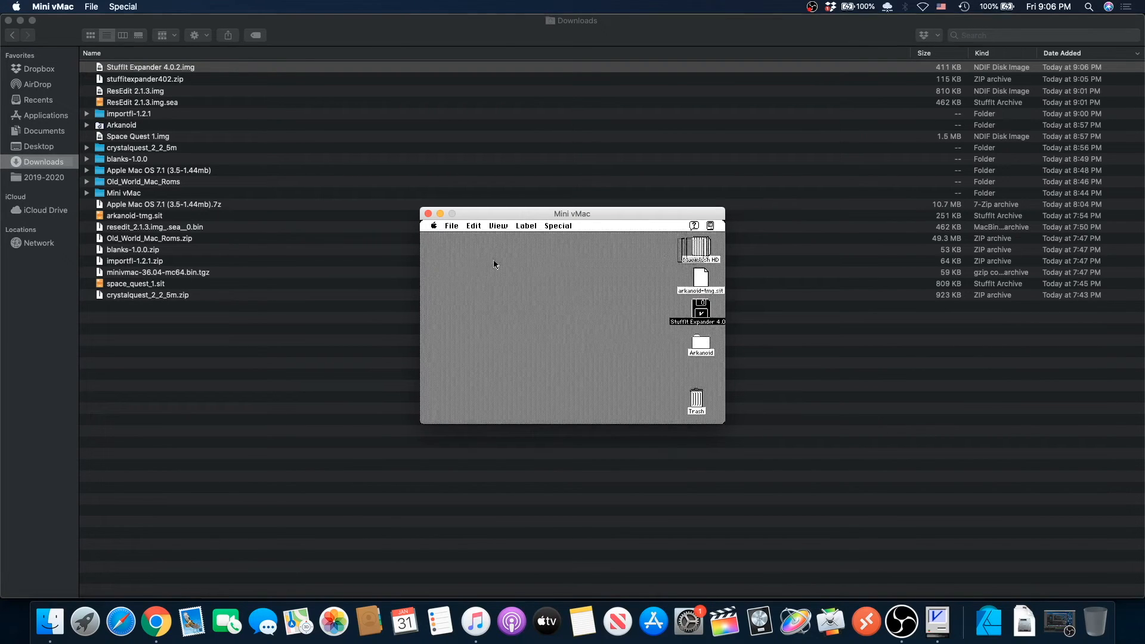
{"action": "double_click", "coordinate": [701, 351]}
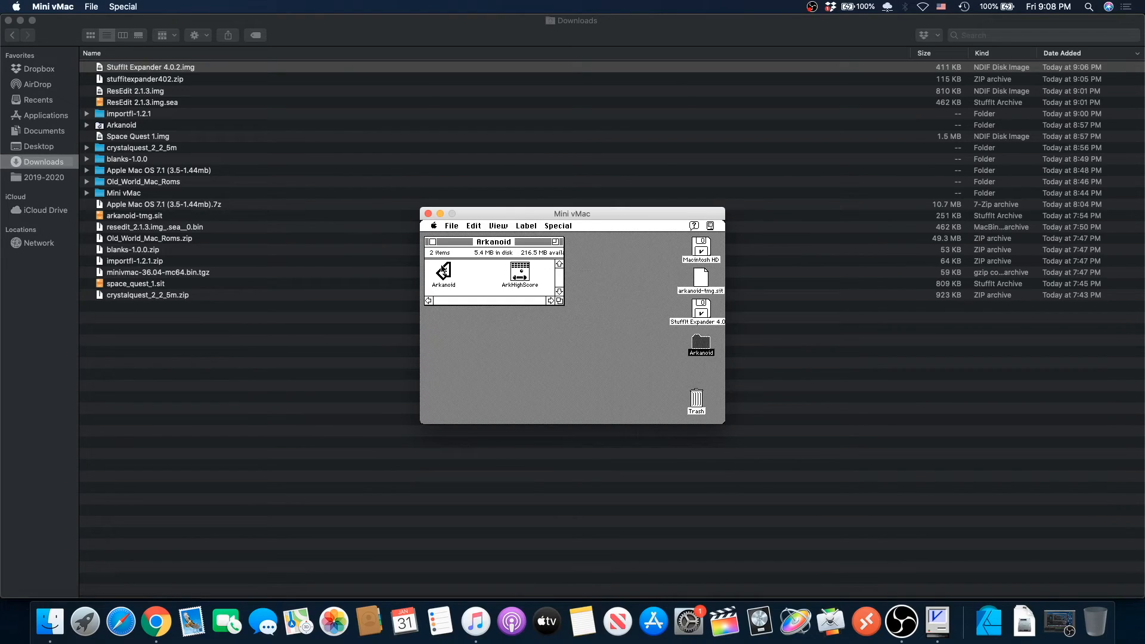